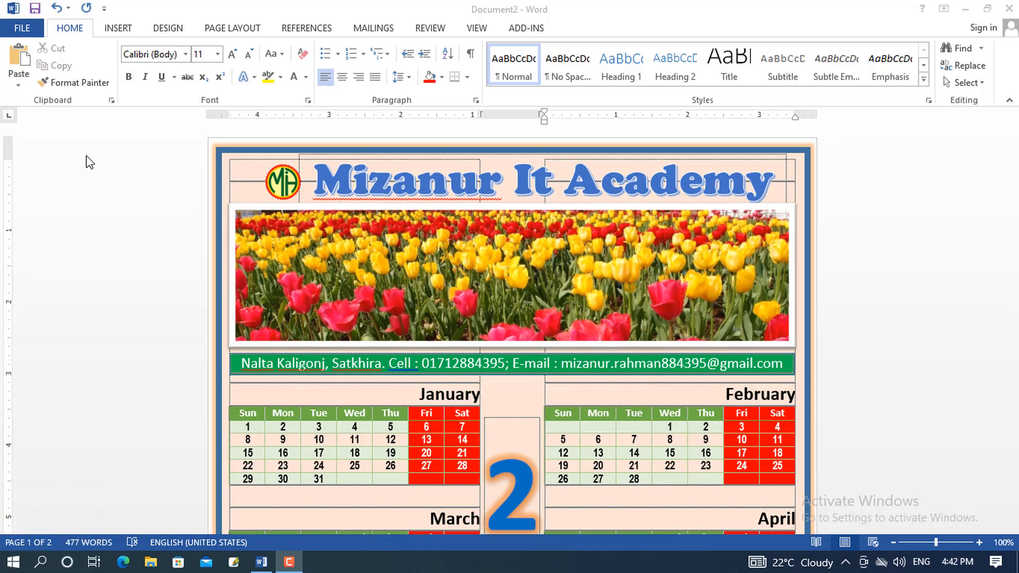
Start a new blank document (Document3) from File > New
click(24, 28)
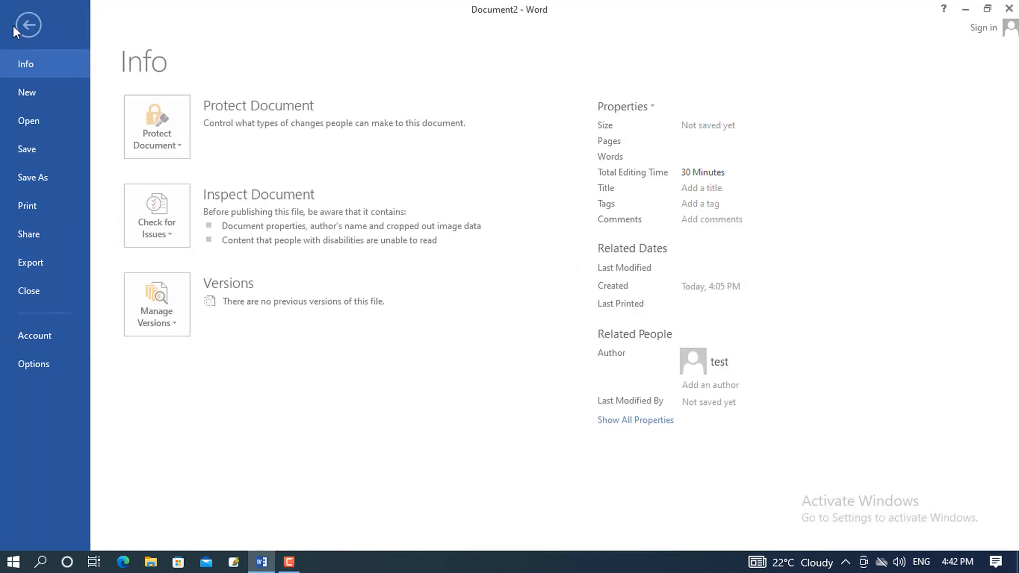
click(39, 94)
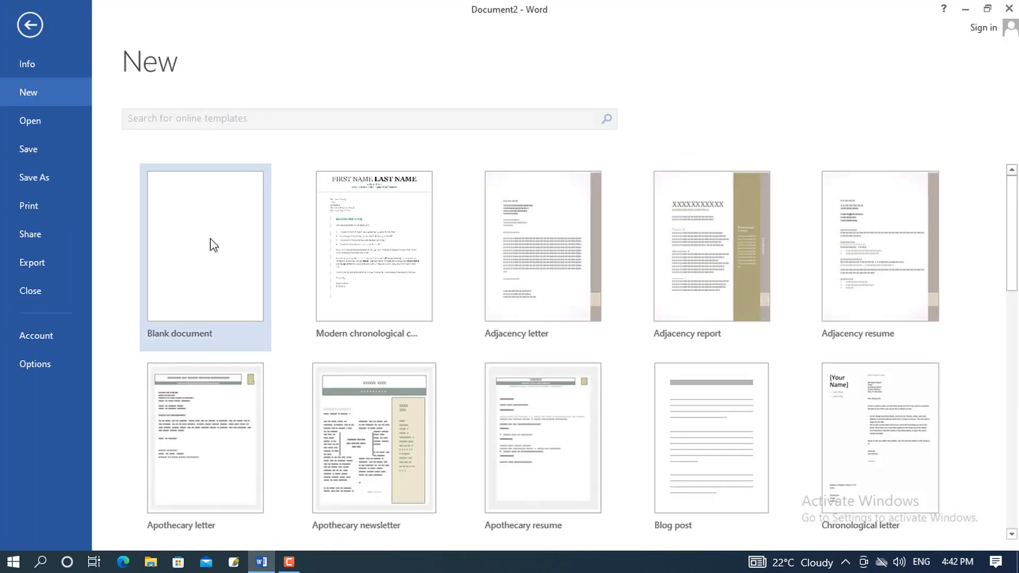
click(206, 242)
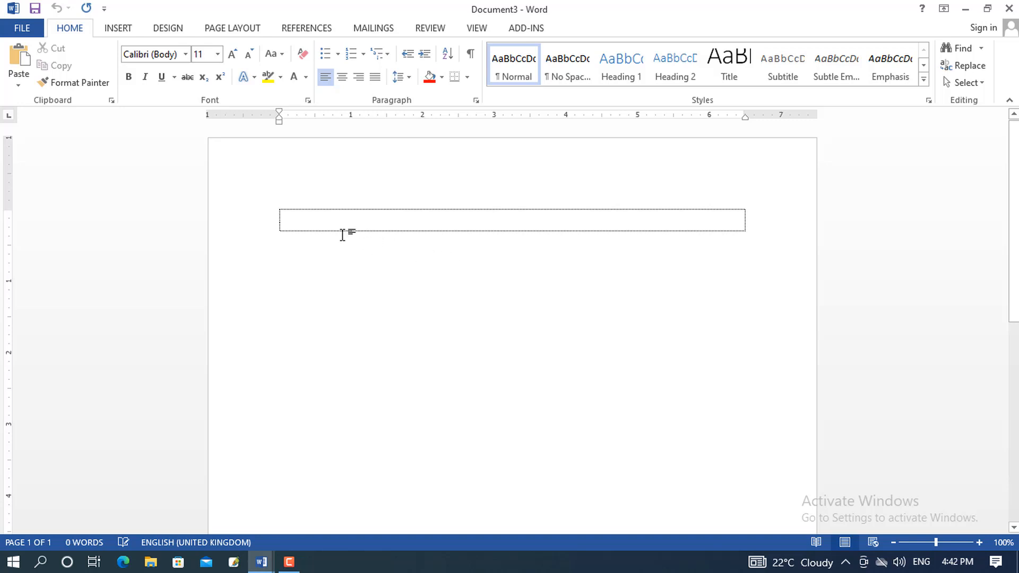
click(233, 29)
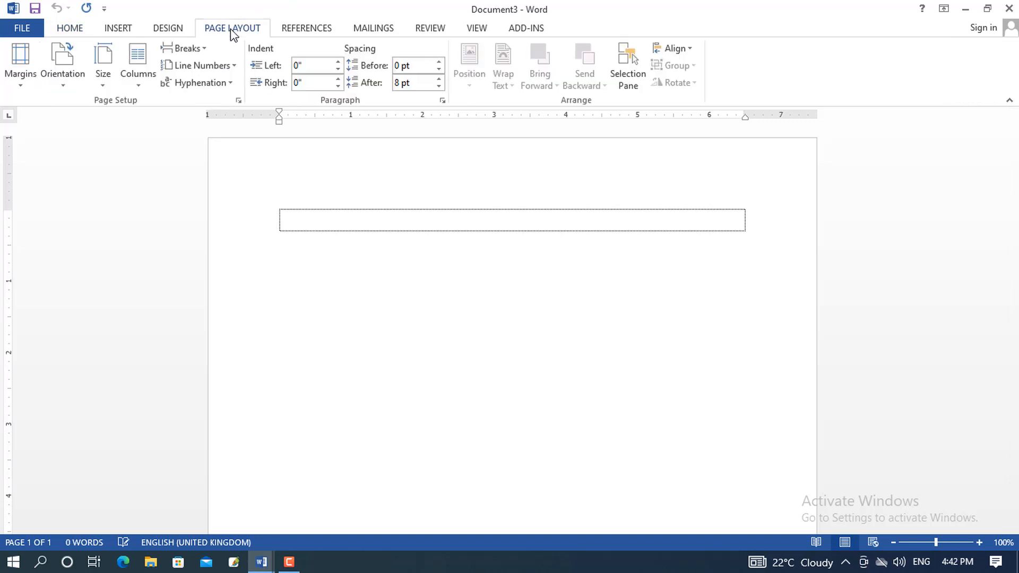
Set the paper size to Legal (8.5" × 14") in Page Setup
click(238, 100)
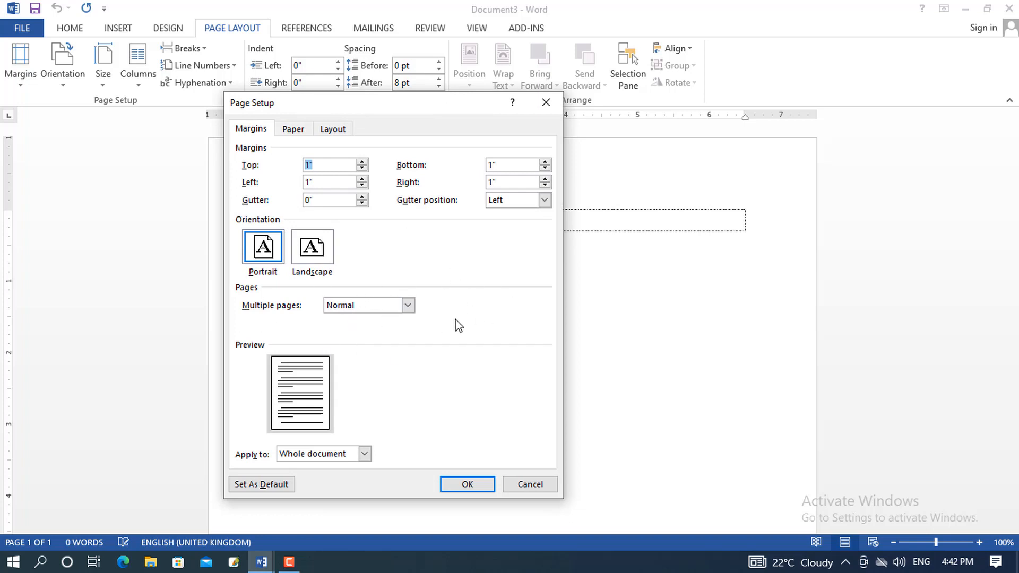
click(293, 129)
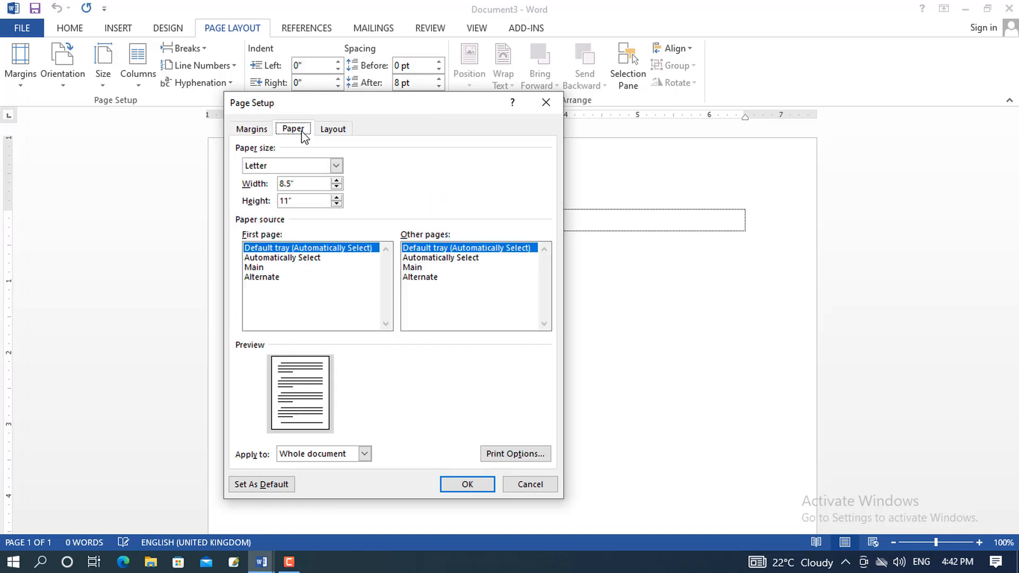
click(336, 166)
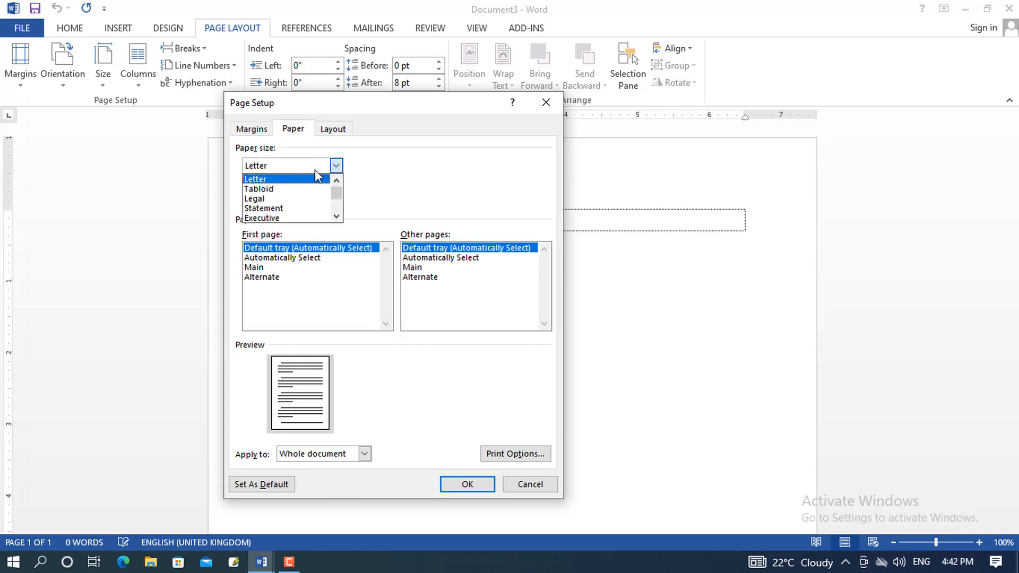
click(261, 199)
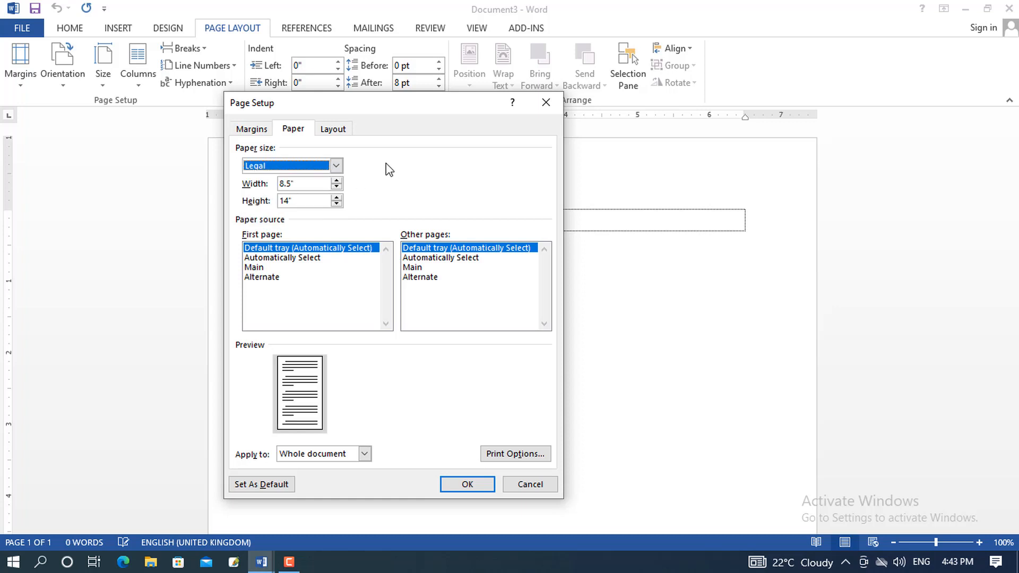
Set the top, bottom, left and right margins all to 0.3 inch and apply
click(242, 132)
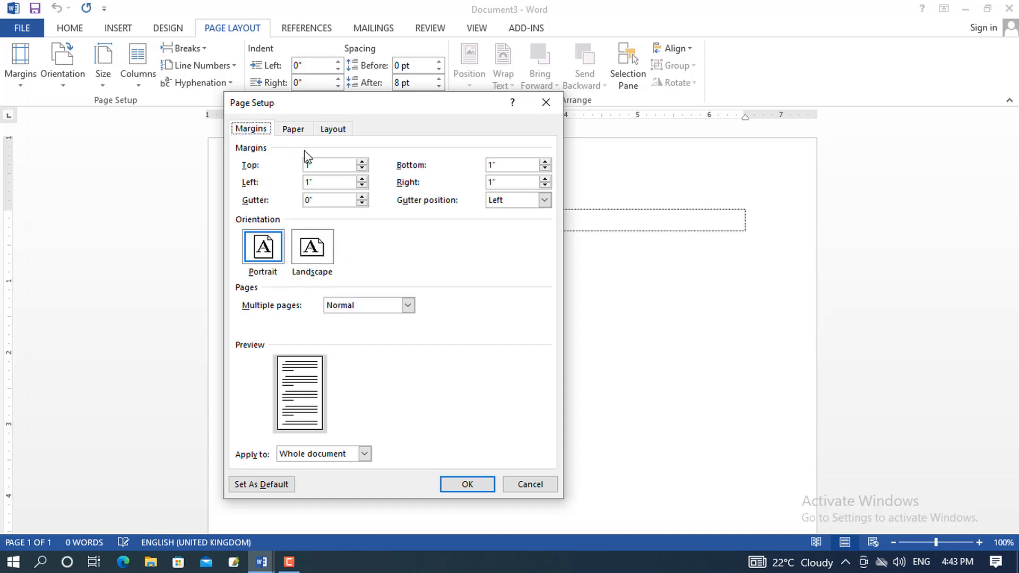
click(361, 169)
click(361, 168)
click(361, 169)
click(362, 168)
click(362, 168)
click(362, 168)
click(362, 168)
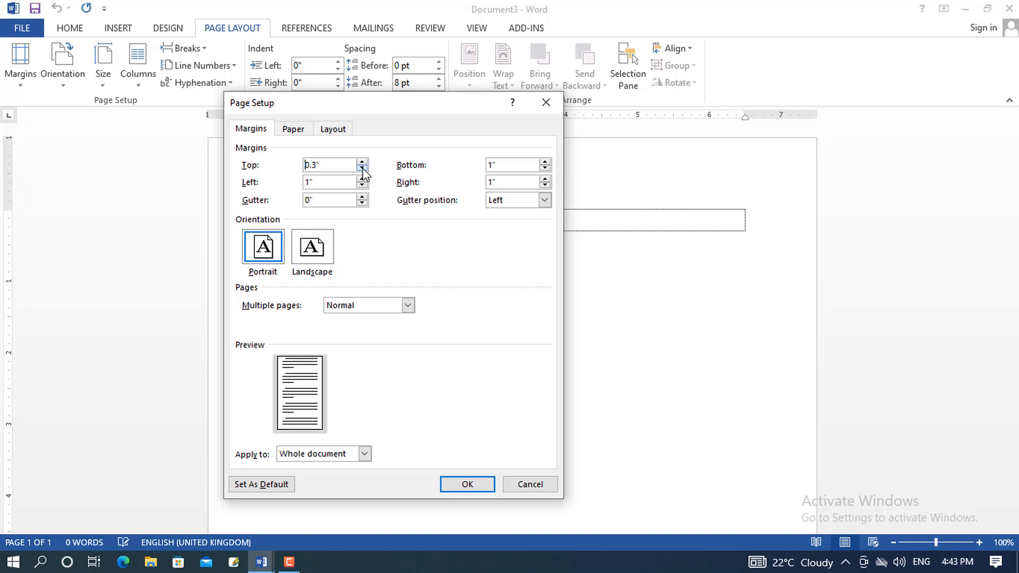
click(544, 169)
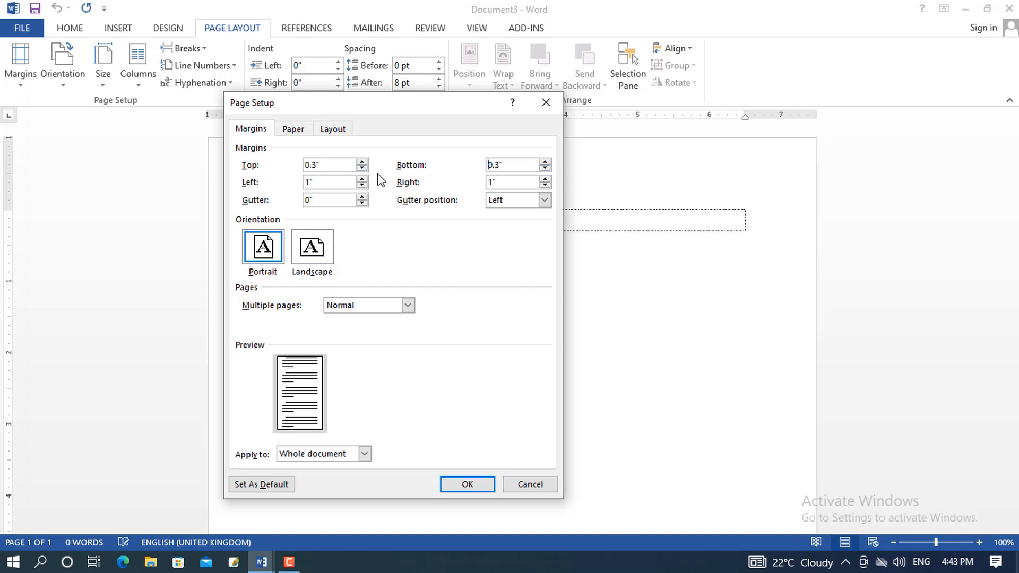
click(361, 185)
click(361, 185)
click(362, 185)
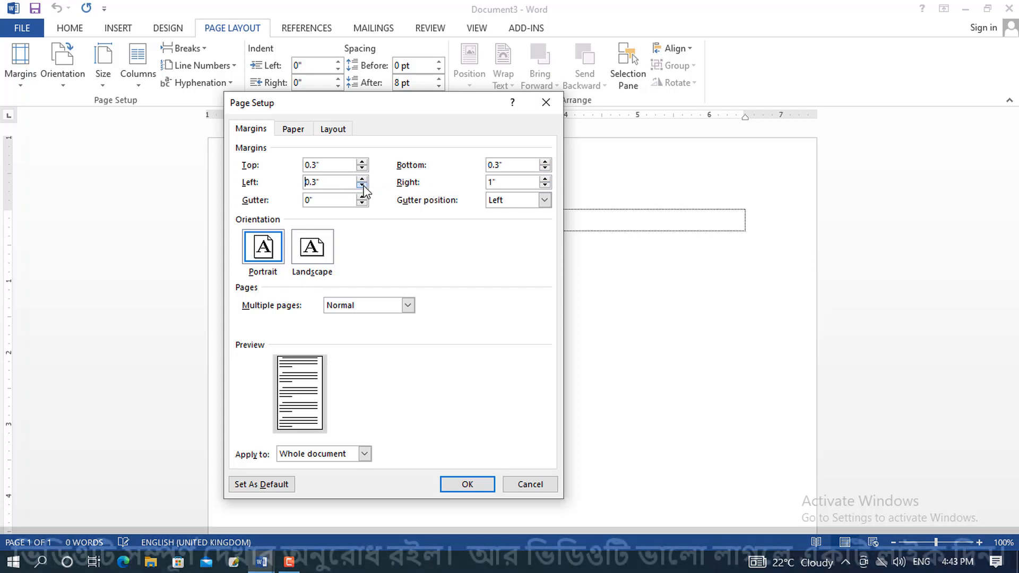
click(545, 185)
click(545, 186)
click(545, 185)
click(545, 185)
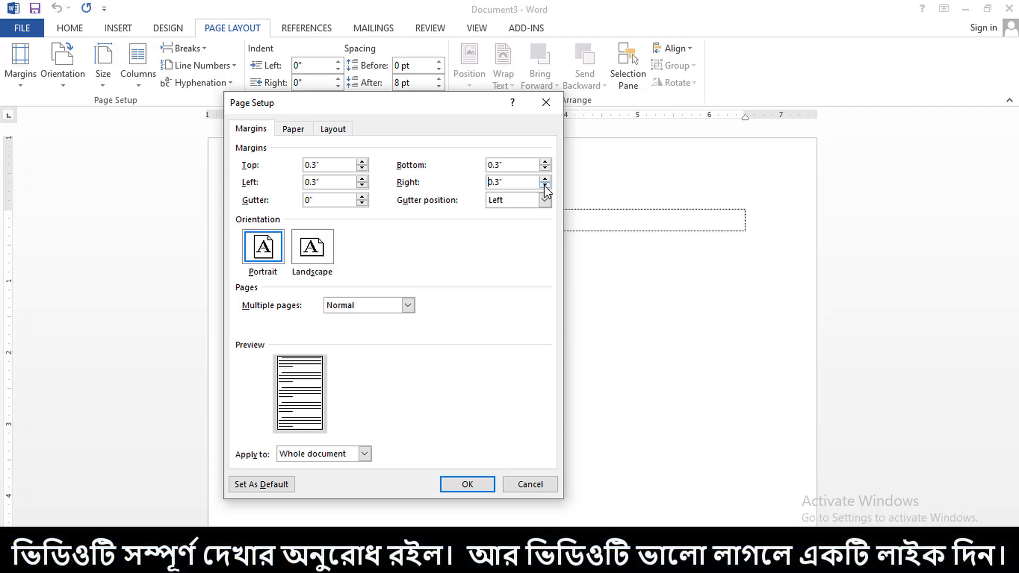
click(468, 485)
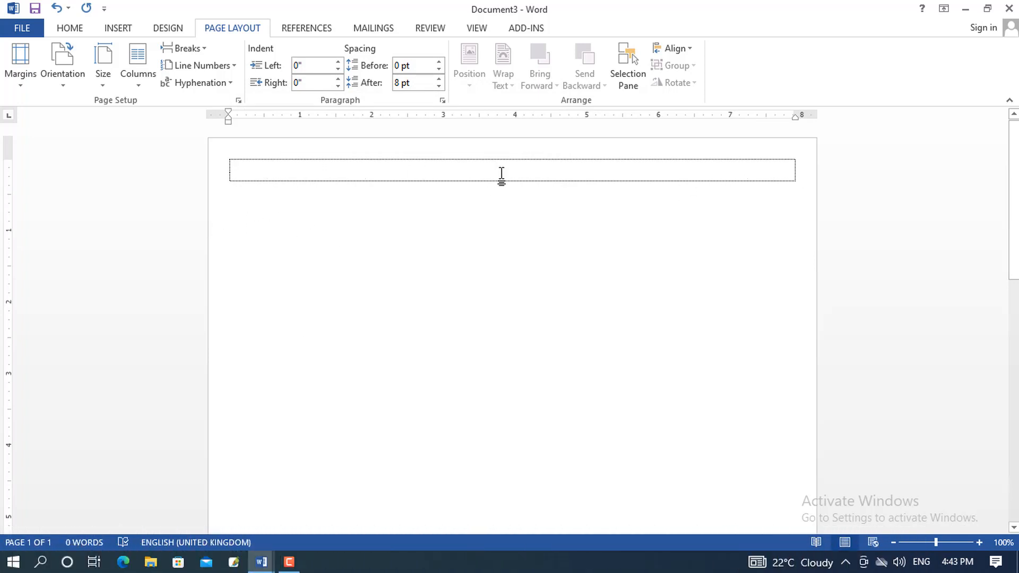
Use More Columns to create two equal 3.5" columns with 0.9" spacing
click(139, 83)
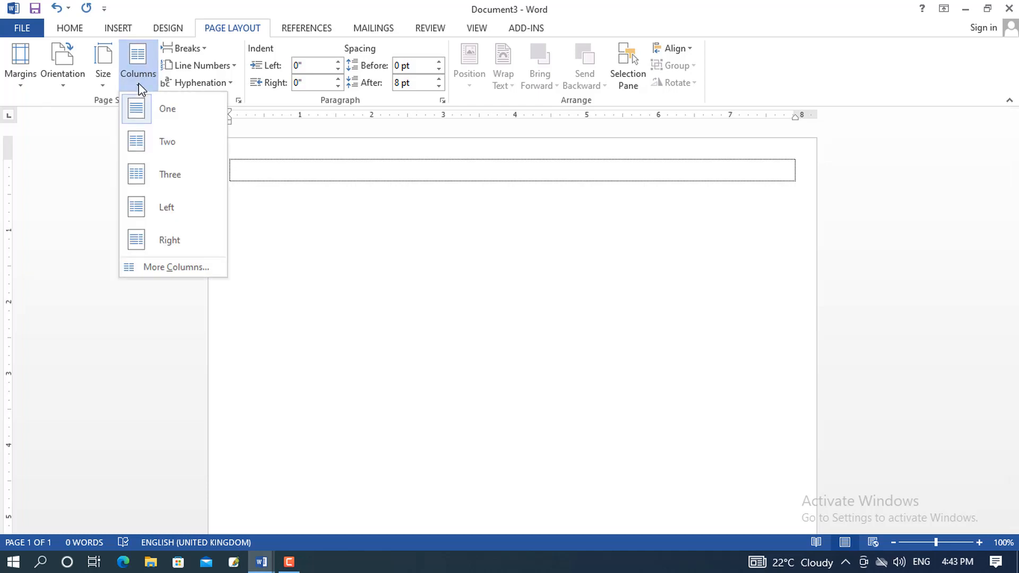
click(175, 267)
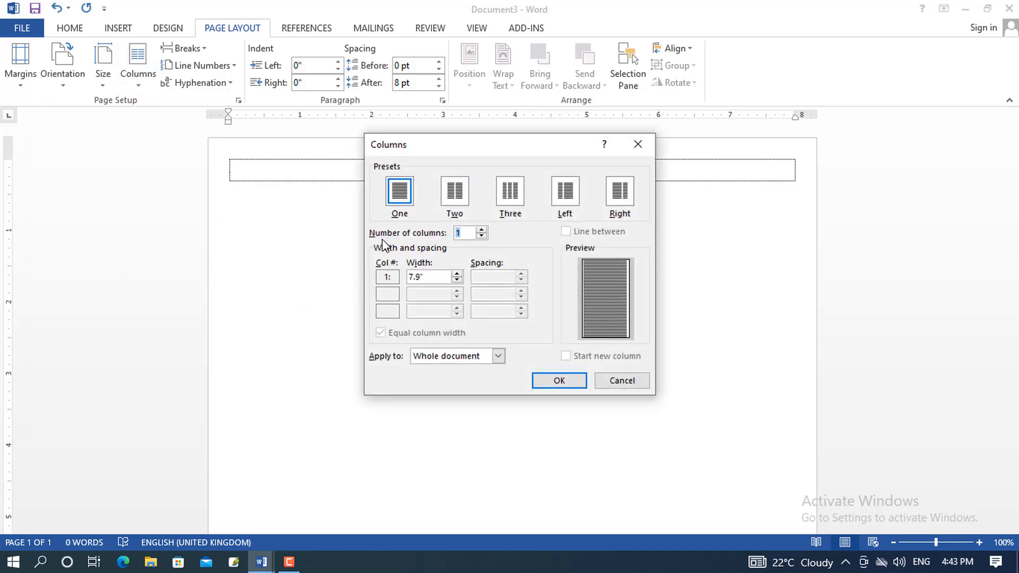
click(459, 205)
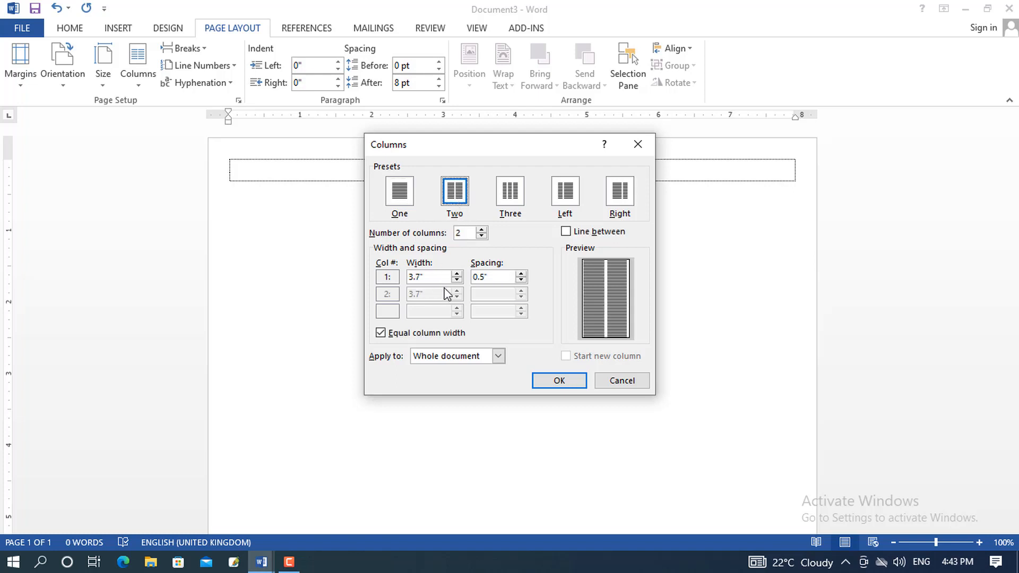
click(521, 274)
click(520, 274)
click(520, 274)
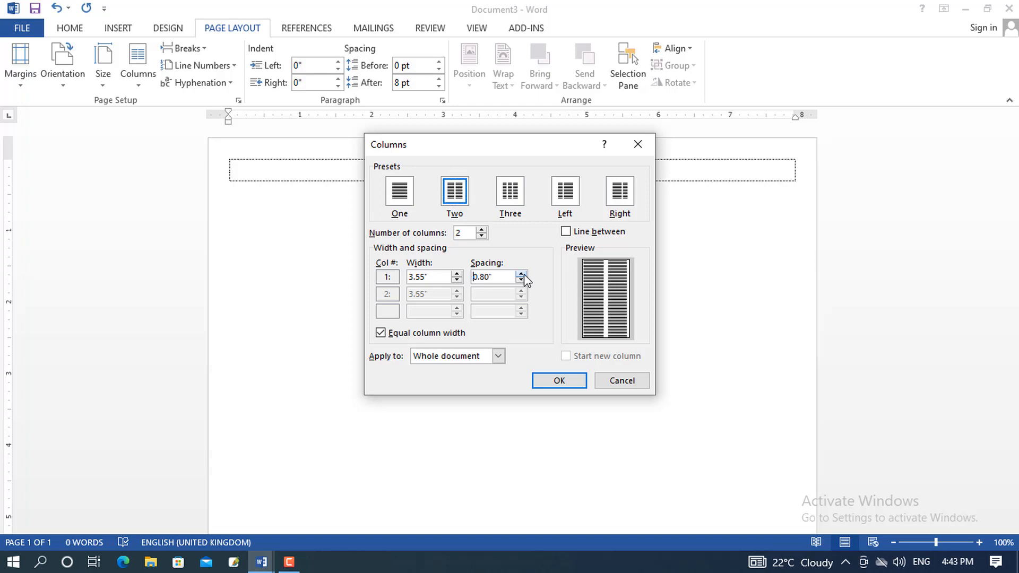
click(523, 274)
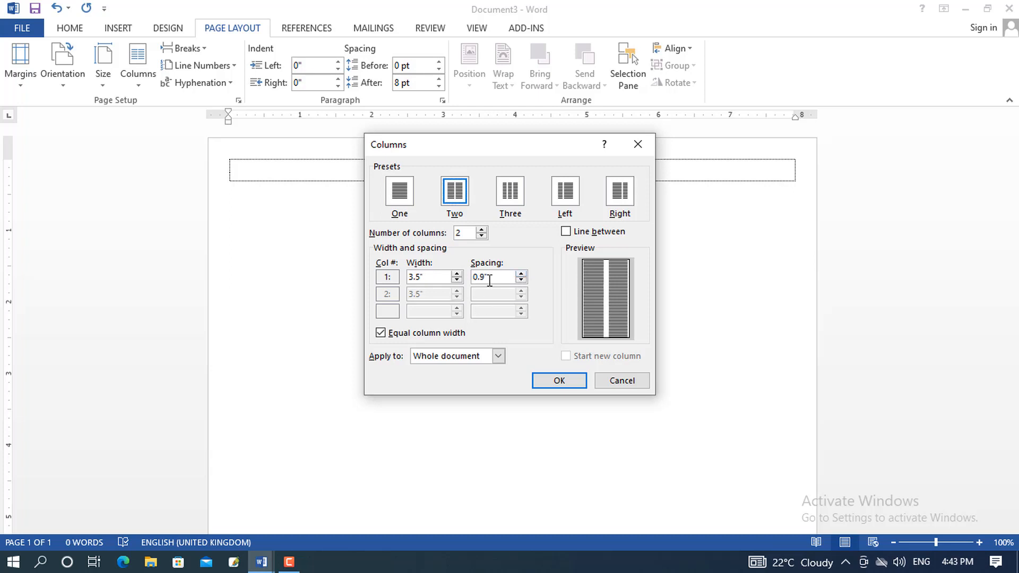
click(549, 379)
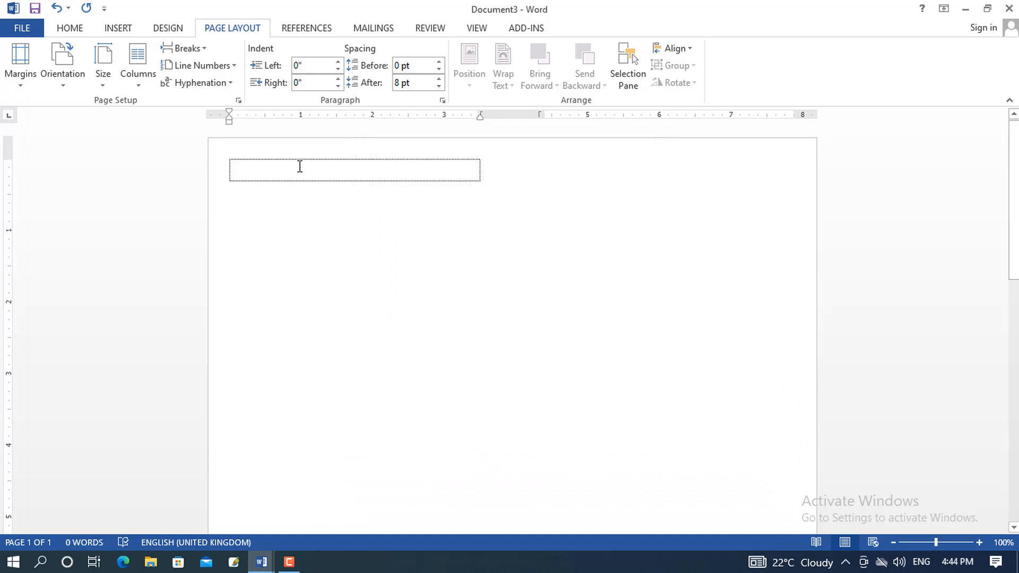
Add empty bordered lines until both columns reach the page bottom, then return to column one's top line
key(Return)
key(Return)
key(Return)
key(Return)
key(Return)
key(Return)
key(Return)
key(Return)
key(Return)
key(Return)
key(Return)
key(Return)
key(Return)
key(Return)
key(Return)
key(Return)
key(Return)
key(Return)
key(Return)
key(Return)
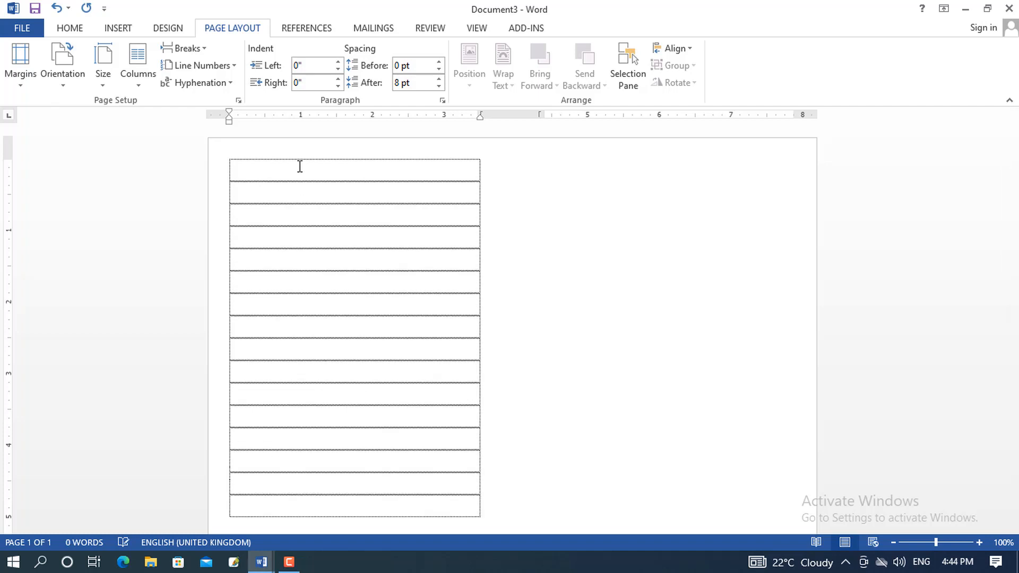
key(Return)
key(Return)
key(Return)
key(Return)
key(Return)
key(Return)
key(Return)
key(Return)
key(Return)
key(Return)
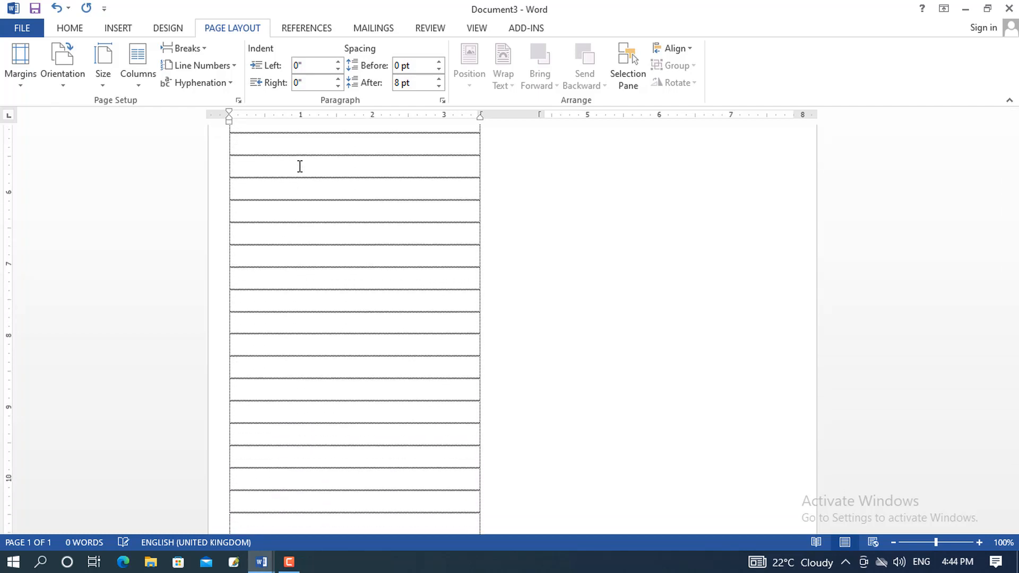
key(Return)
key(Return)
key(Return)
key(Return)
key(Return)
key(Return)
key(Return)
key(Return)
key(Return)
key(Return)
key(Return)
key(Return)
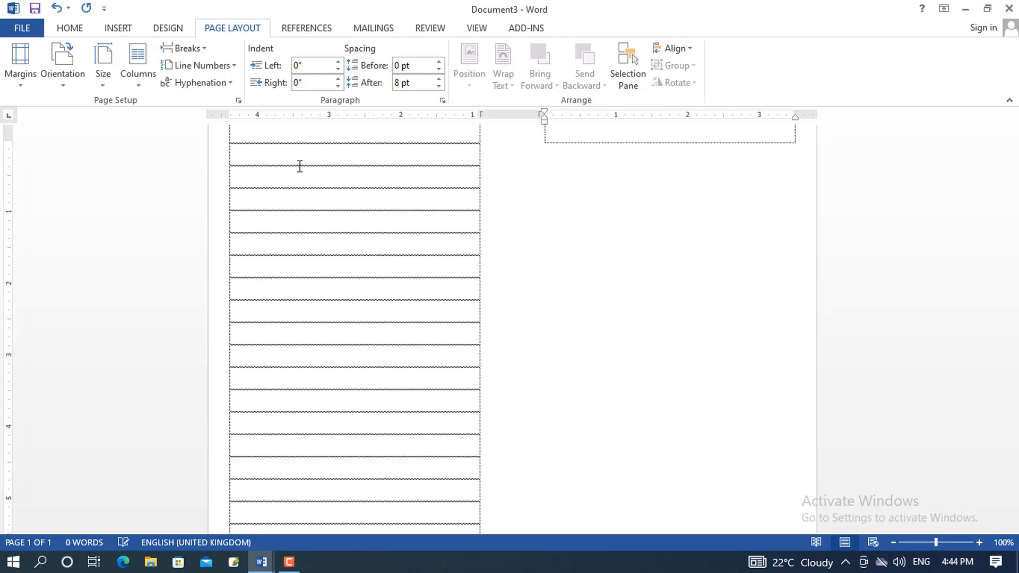
key(Return)
key(Return)
key(Return)
key(Return)
key(Return)
key(Return)
key(Return)
key(Return)
key(Return)
key(Return)
key(Return)
key(Return)
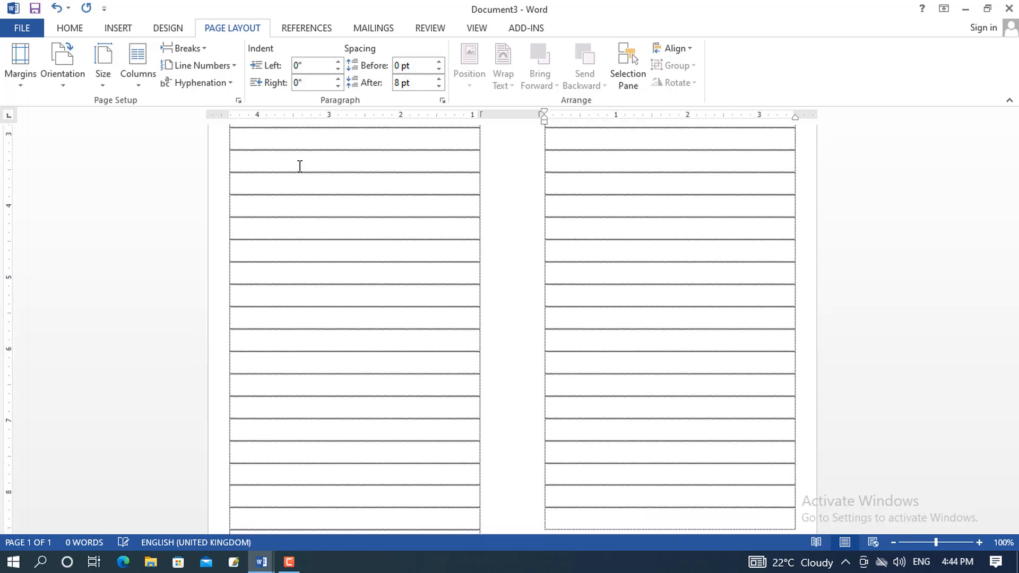
key(Return)
key(Return)
key(Return)
key(Return)
key(Return)
key(Return)
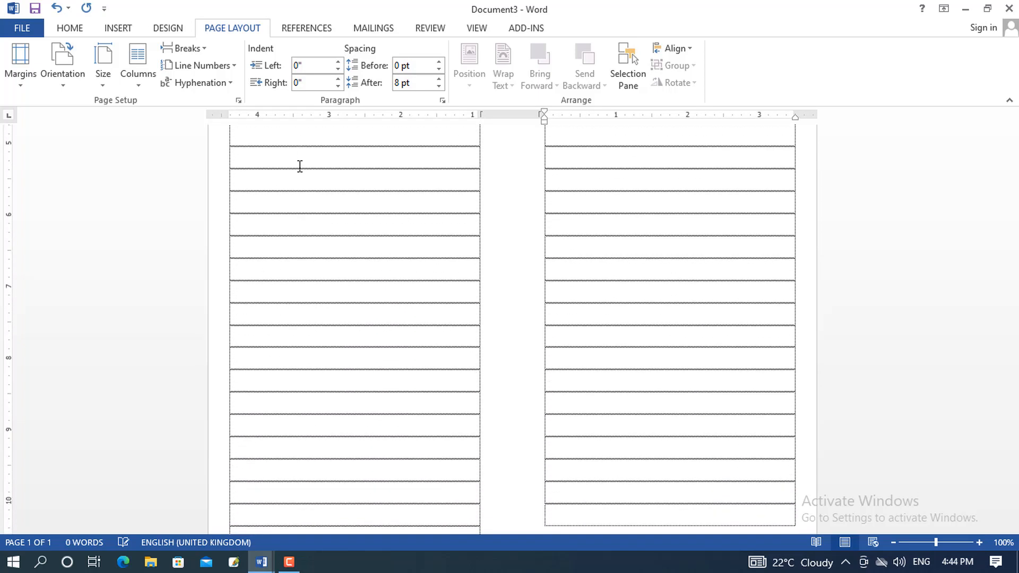
scroll(497, 197, down, 3)
key(Return)
key(Return)
key(Return)
key(Return)
key(Return)
key(Return)
key(Return)
key(Return)
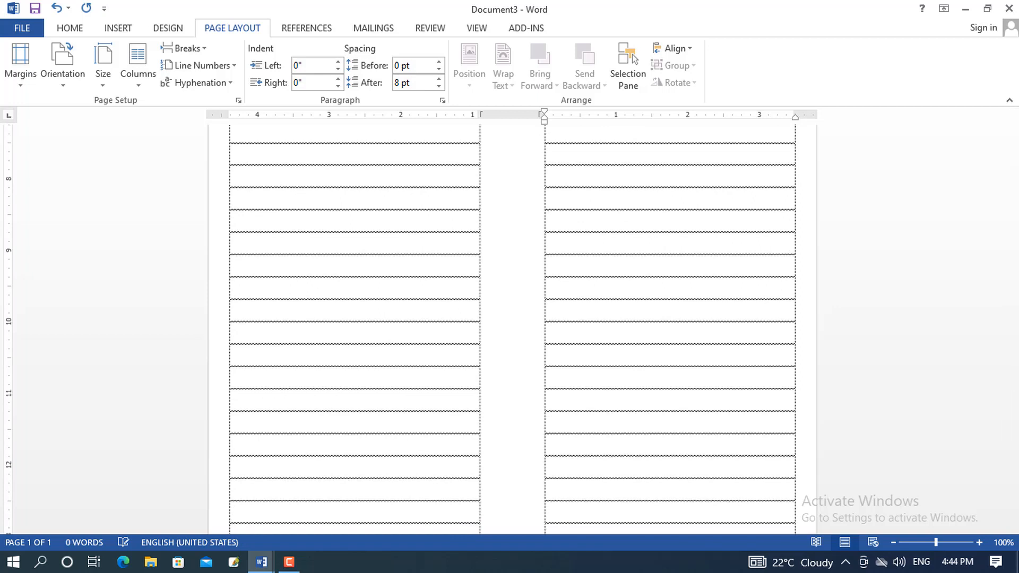
scroll(737, 276, down, 3)
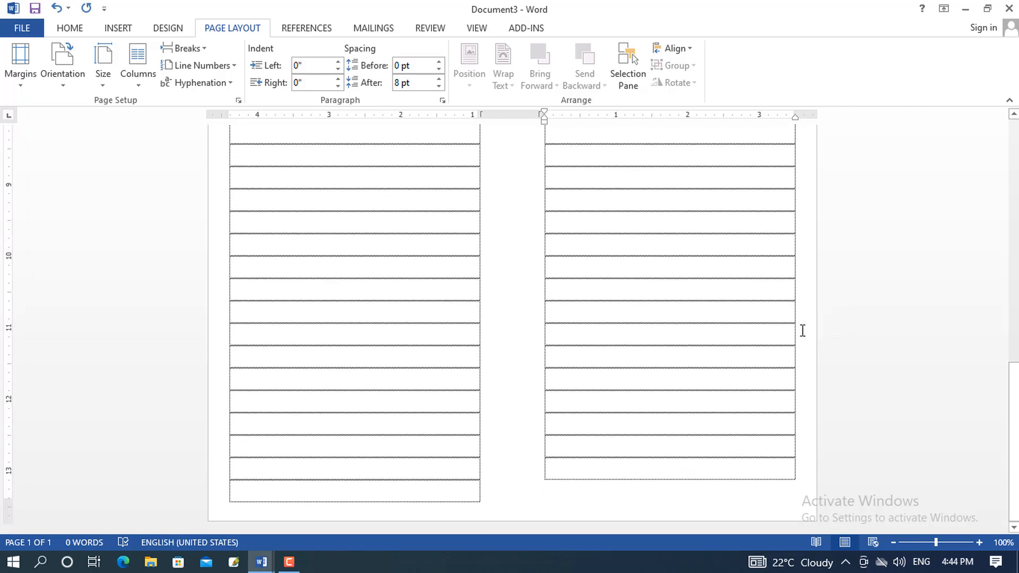
key(Return)
key(ctrl+Home)
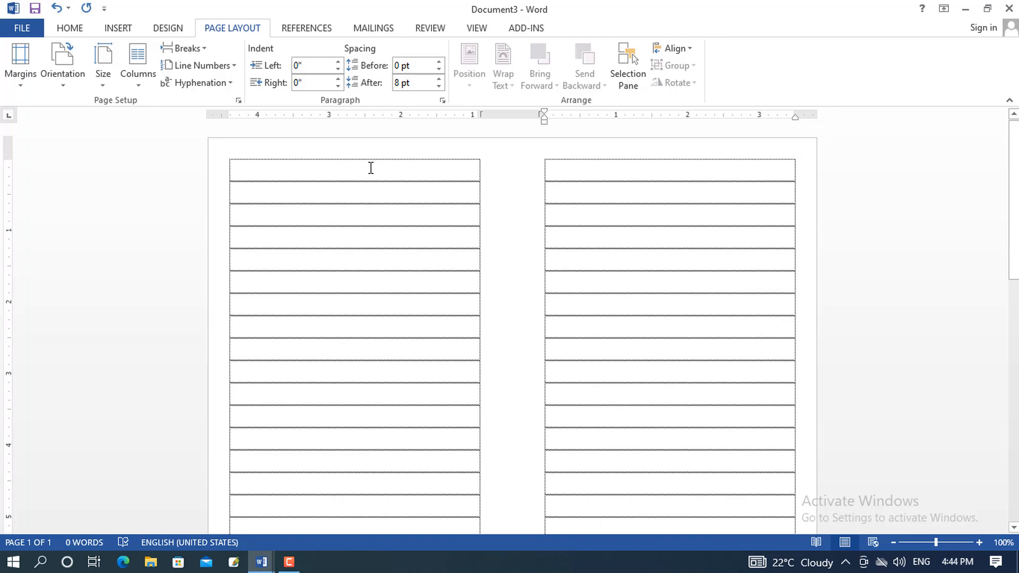
click(256, 167)
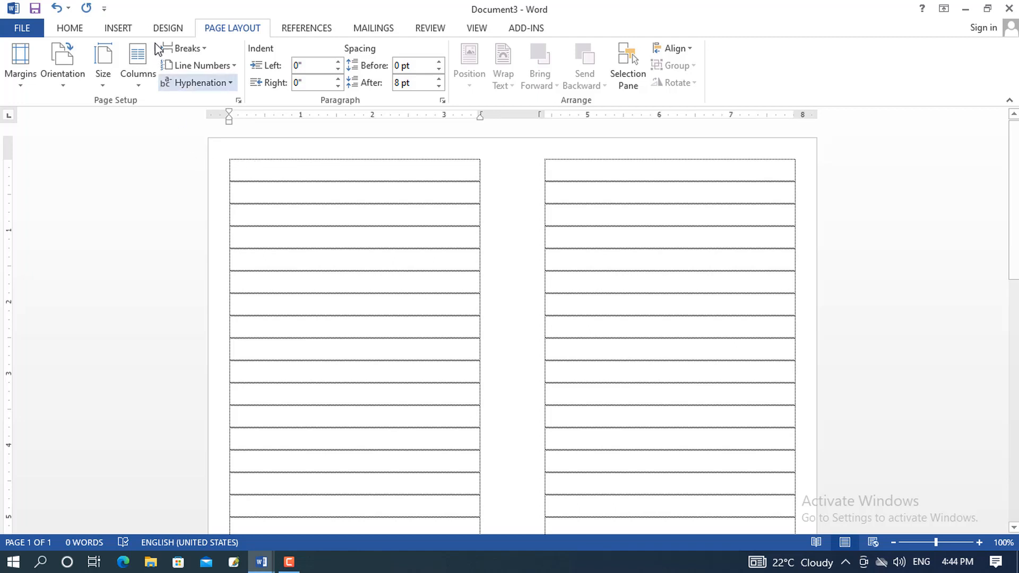
Insert a WordArt title and widen its box across the first column
click(129, 30)
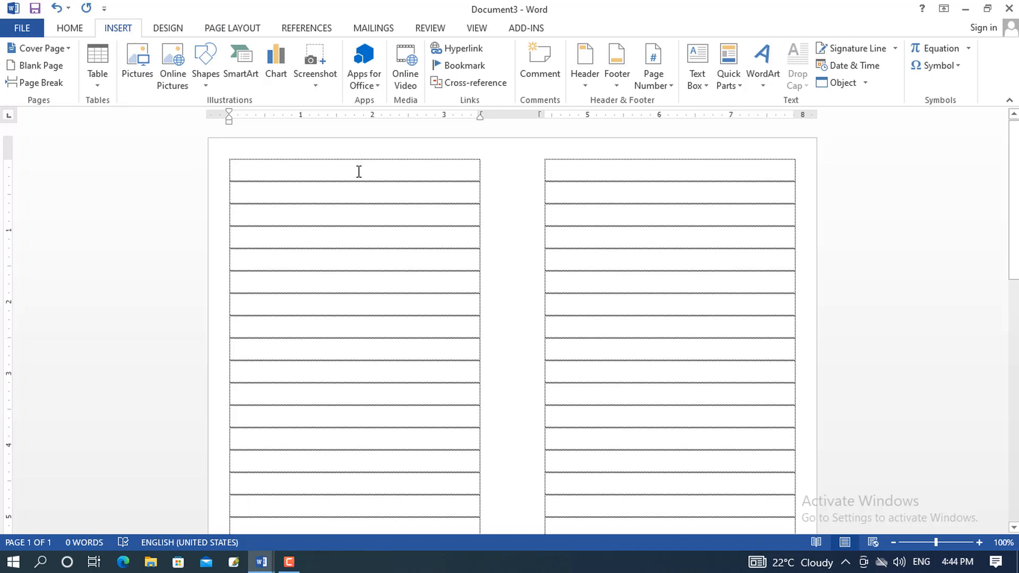
click(764, 82)
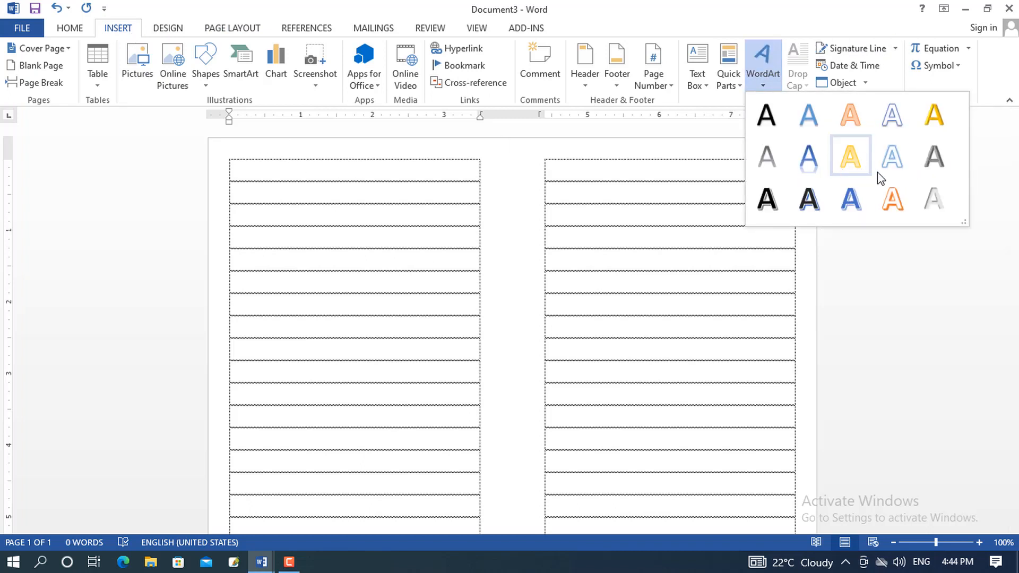
click(850, 199)
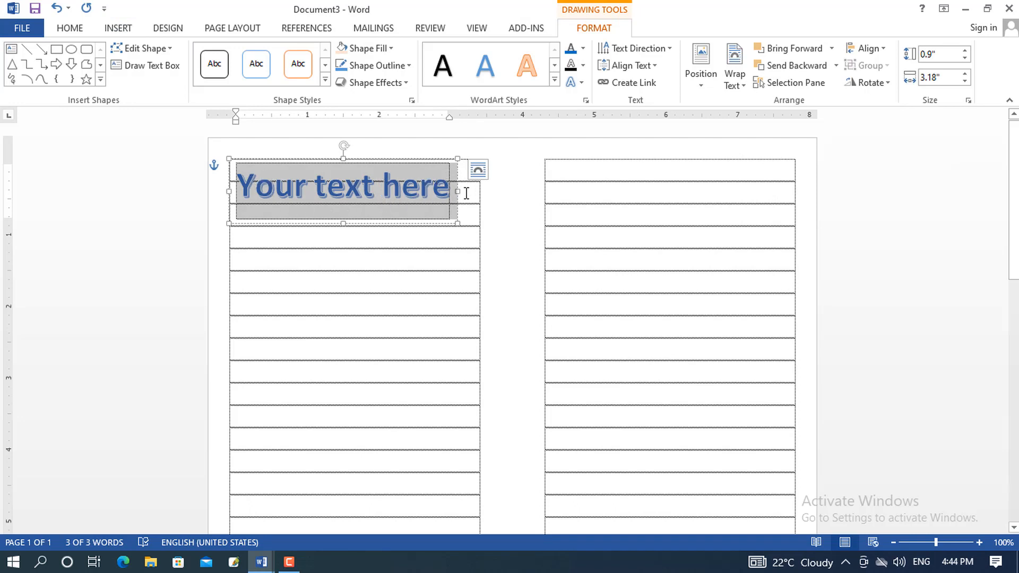
drag(459, 193, 794, 211)
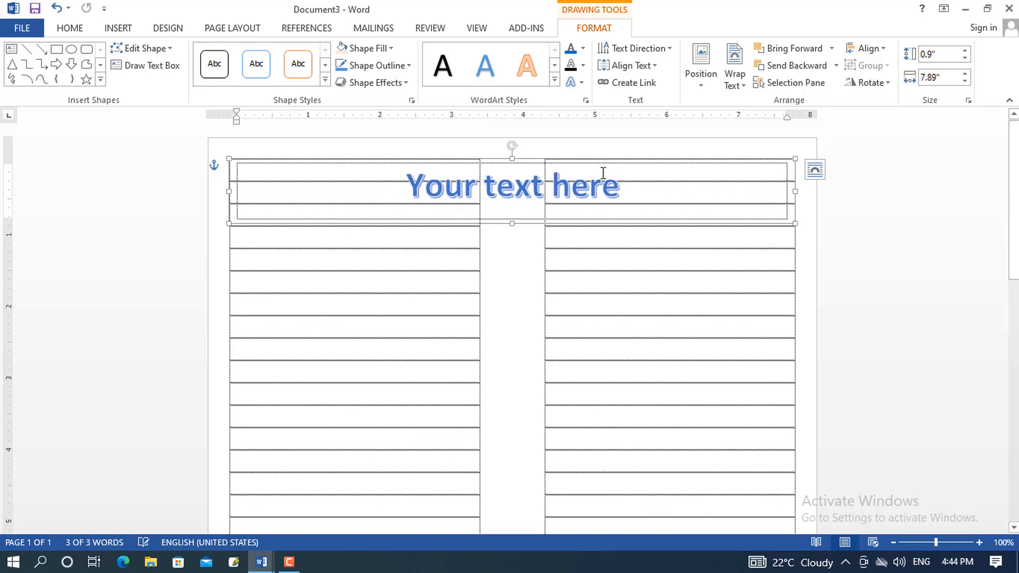
Replace the WordArt placeholder with 'Mizanur It Academy' and select the title line
triple_click(539, 181)
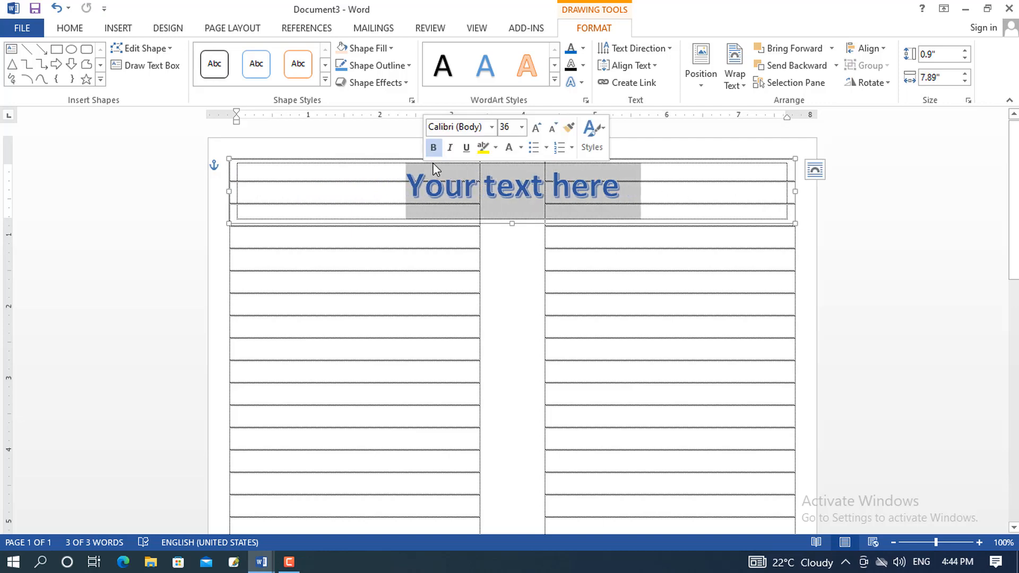
text(Mi)
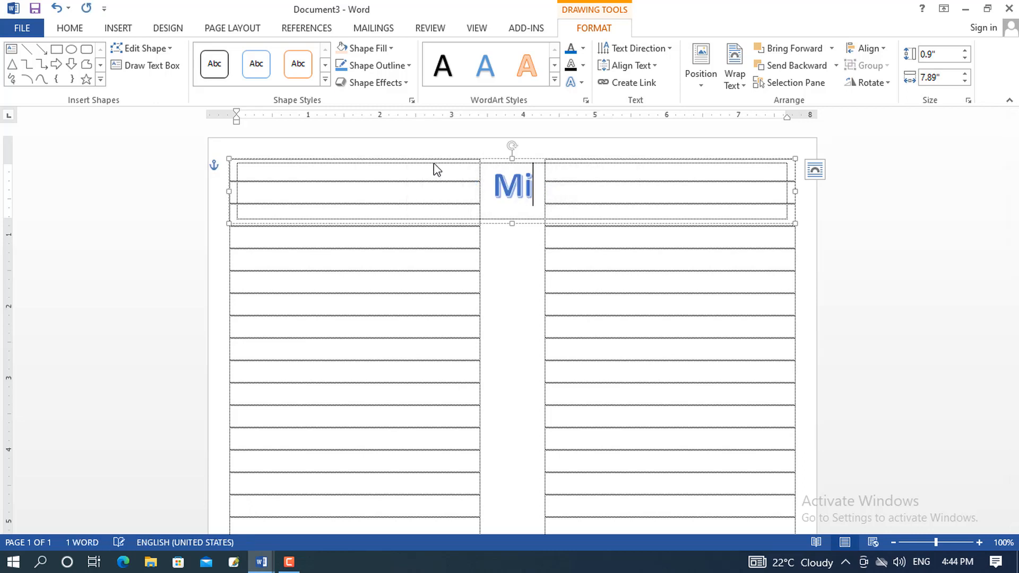
text(zanur It )
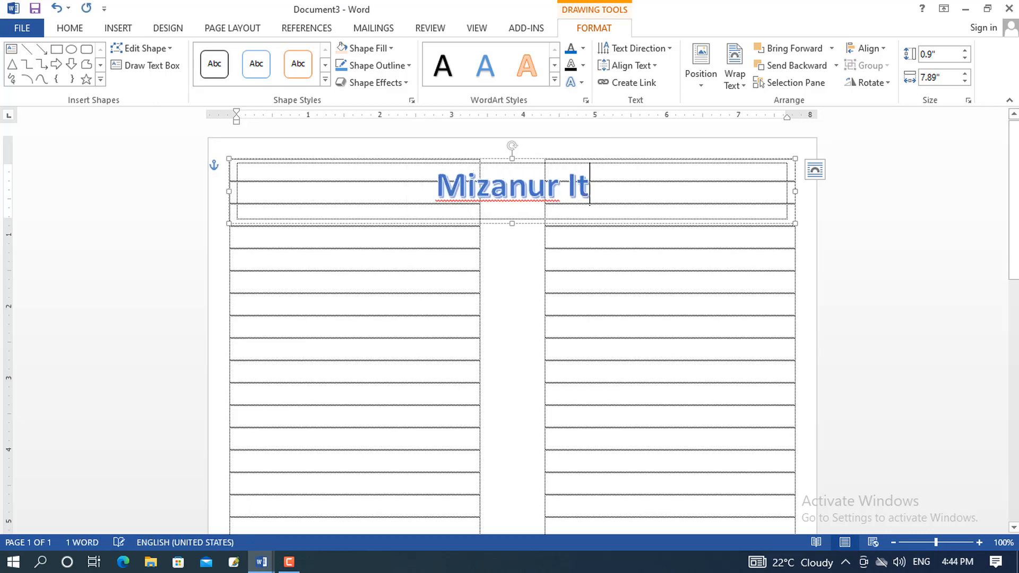
text(A)
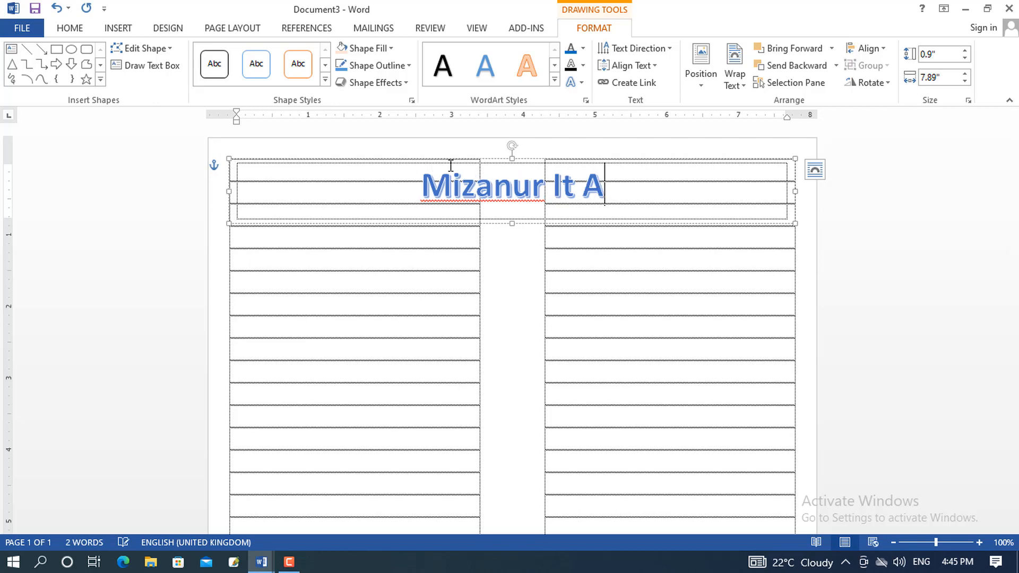
text(cademy)
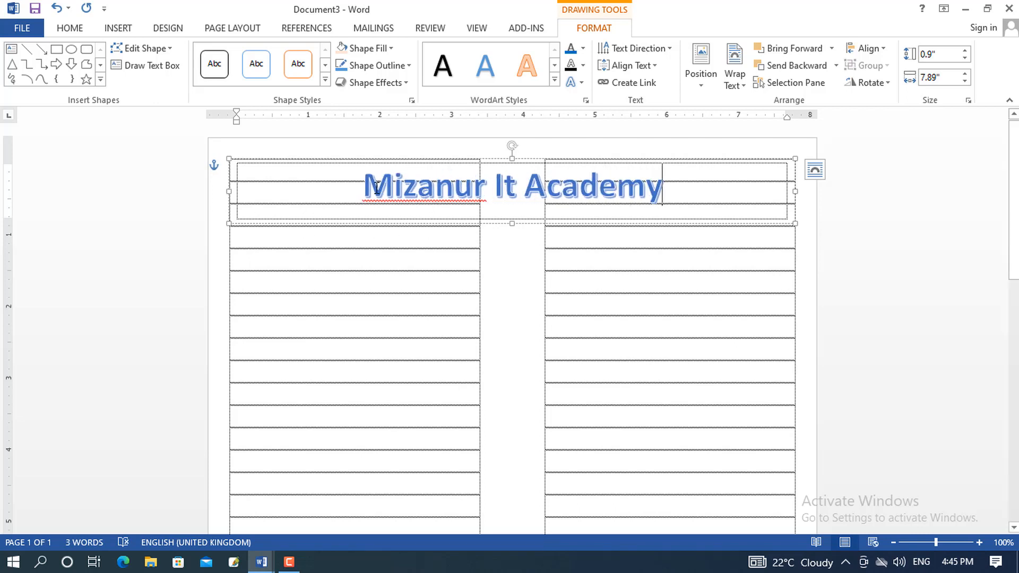
triple_click(307, 196)
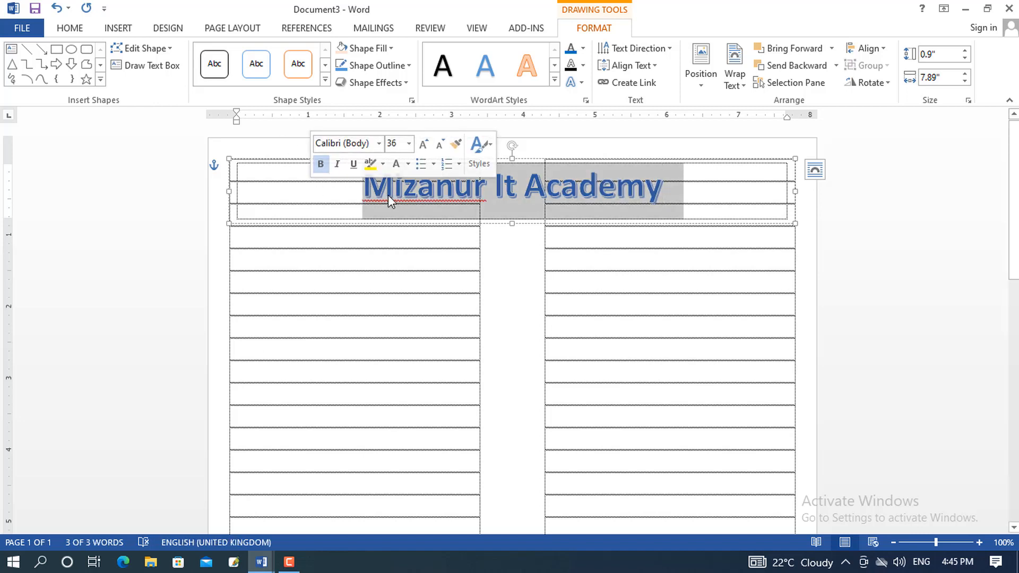
Set the 'Mizanur It Academy' title in Bauhaus 93 and grow it to 48 pt
click(69, 28)
click(185, 53)
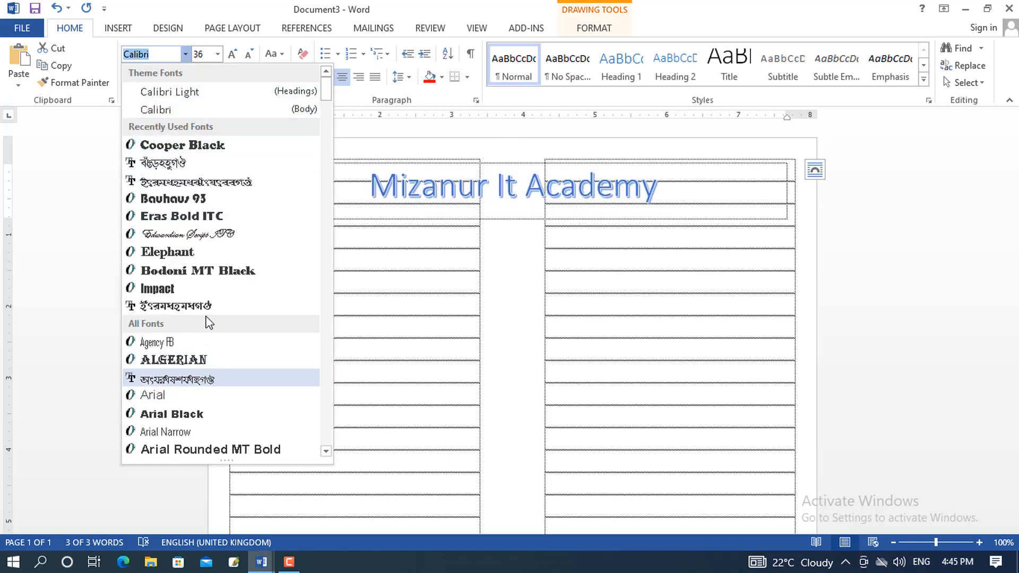
click(195, 200)
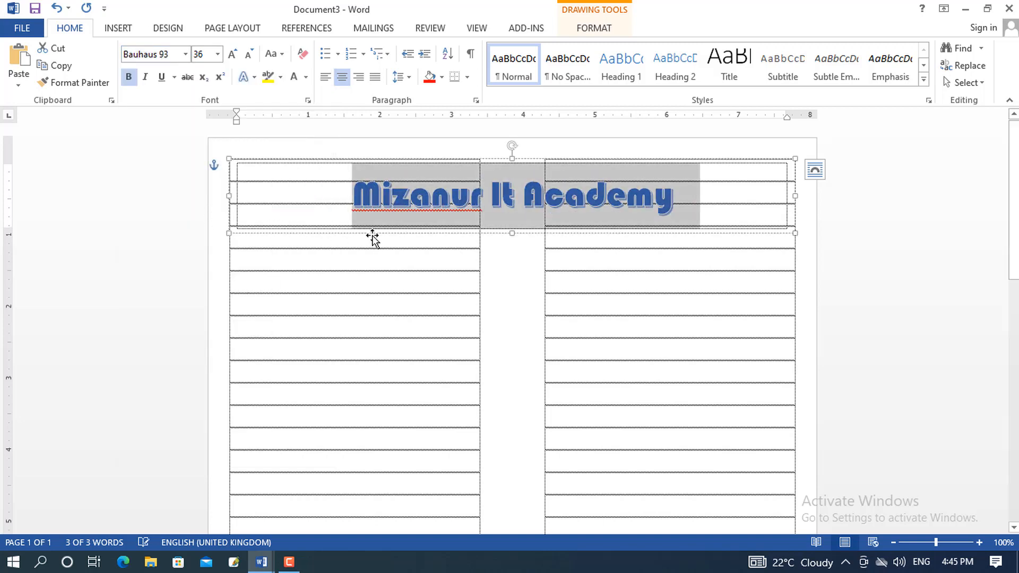
click(237, 57)
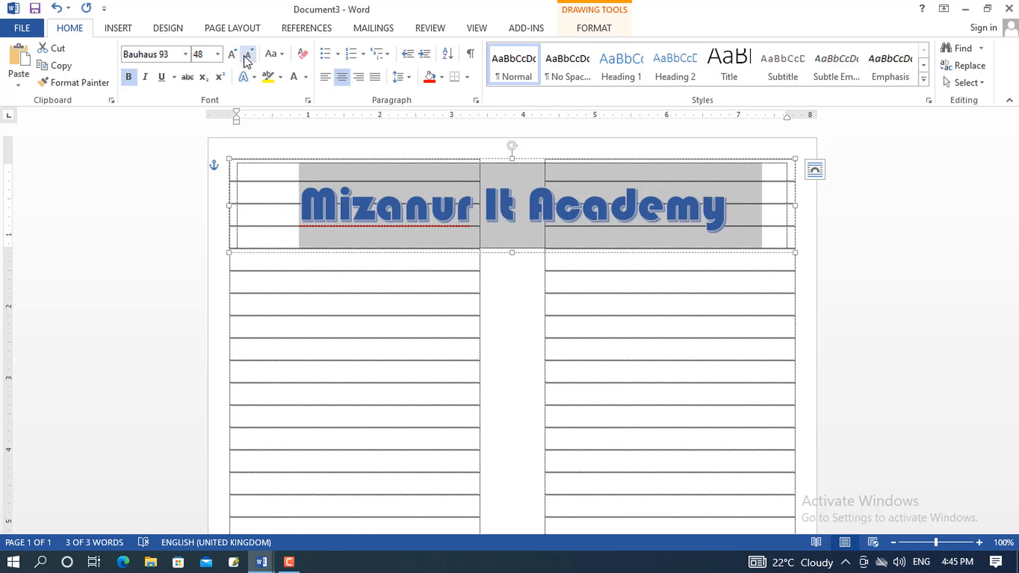
click(208, 59)
Make the title 50 pt and nudge its box up twice and right once
text(50)
key(Return)
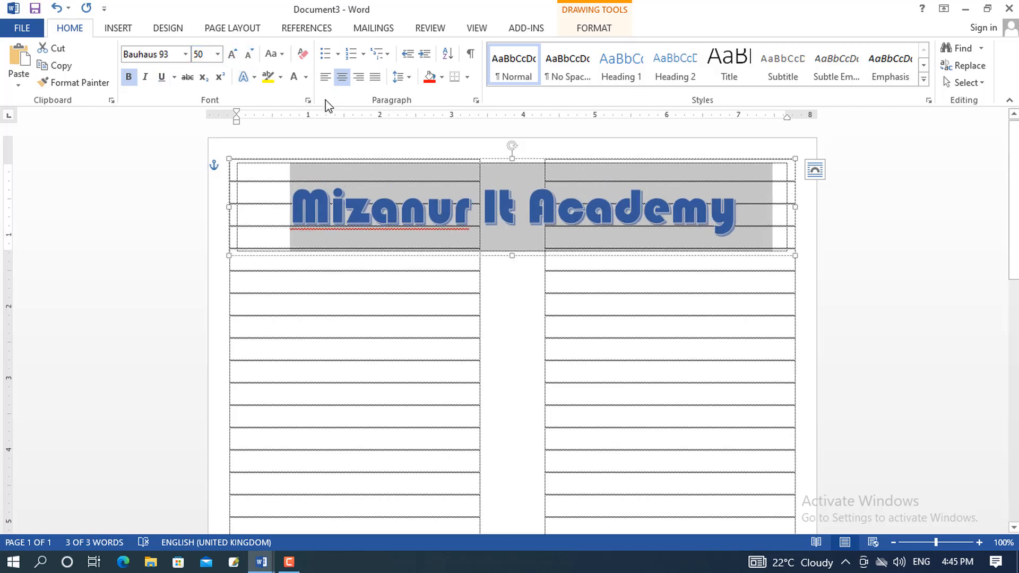
click(512, 160)
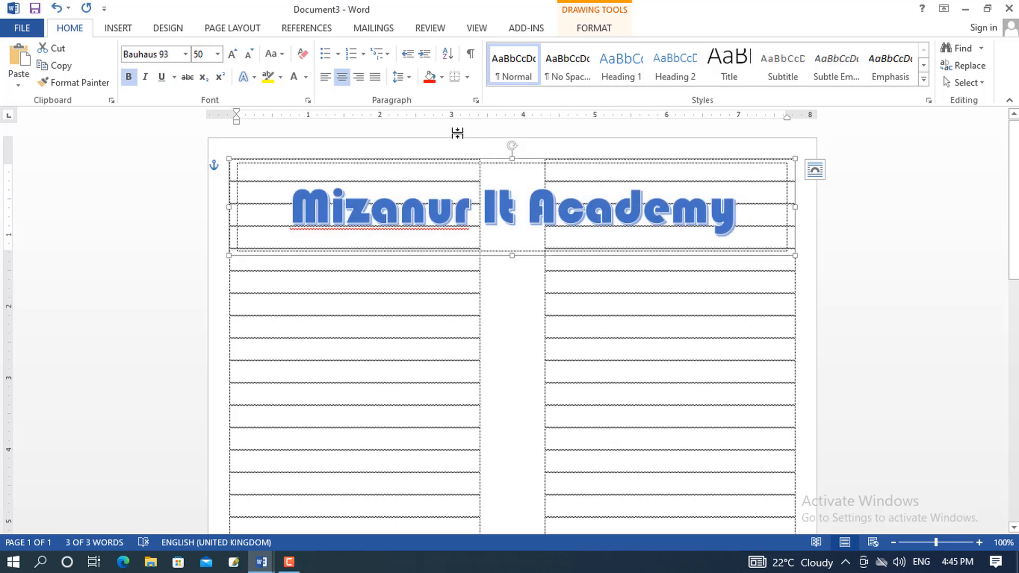
key(Up)
key(Up)
key(Up)
key(Up)
key(Up)
key(Up)
key(Up)
key(Up)
key(Up)
key(Up)
key(Up)
key(Up)
key(Up)
key(Up)
key(Up)
key(Up)
key(Up)
key(Up)
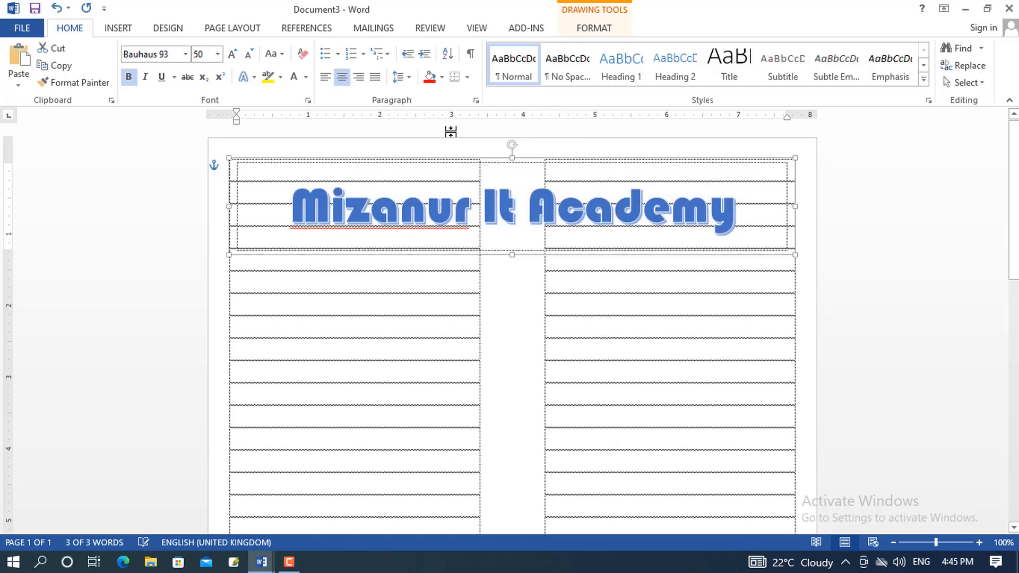
key(Up)
key(Up)
key(Up)
key(Up)
key(Up)
key(Up)
key(Up)
key(Up)
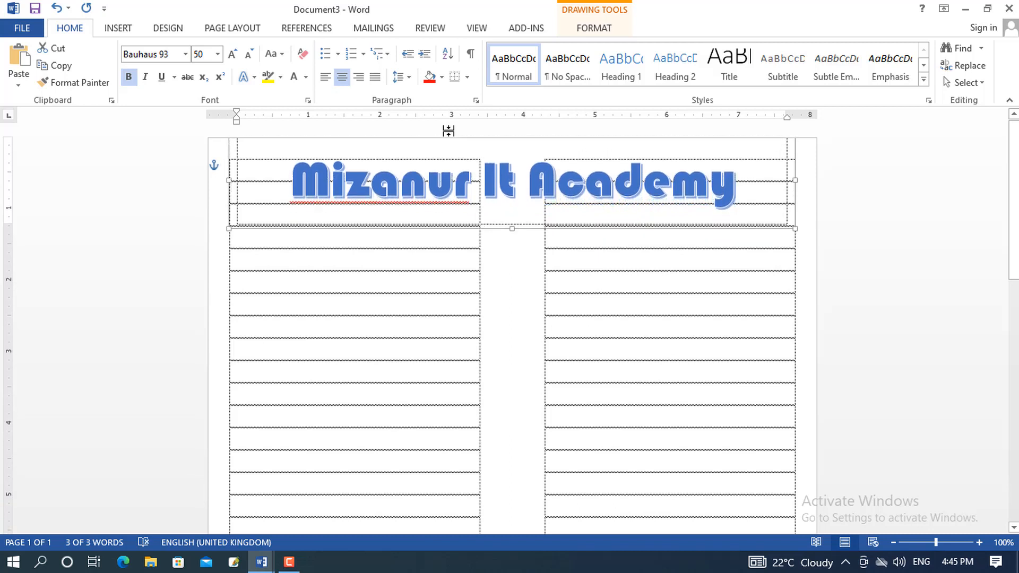
key(Right)
key(Right)
key(Right)
key(Right)
key(Right)
key(Right)
key(Right)
key(Right)
key(Right)
key(Right)
key(Right)
key(Right)
key(Right)
key(Right)
key(Right)
key(Right)
key(Right)
key(Right)
key(Right)
key(Right)
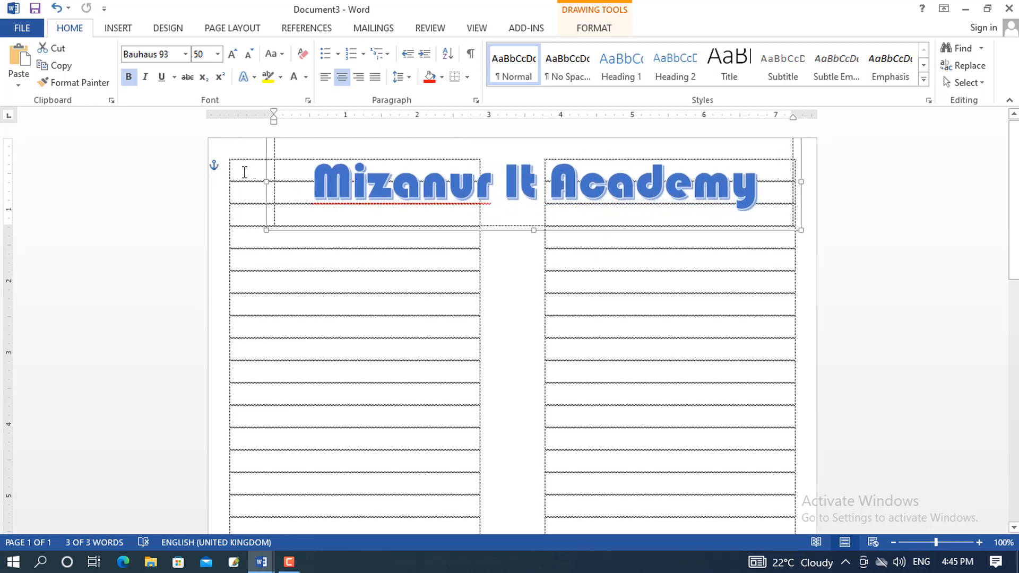
click(245, 172)
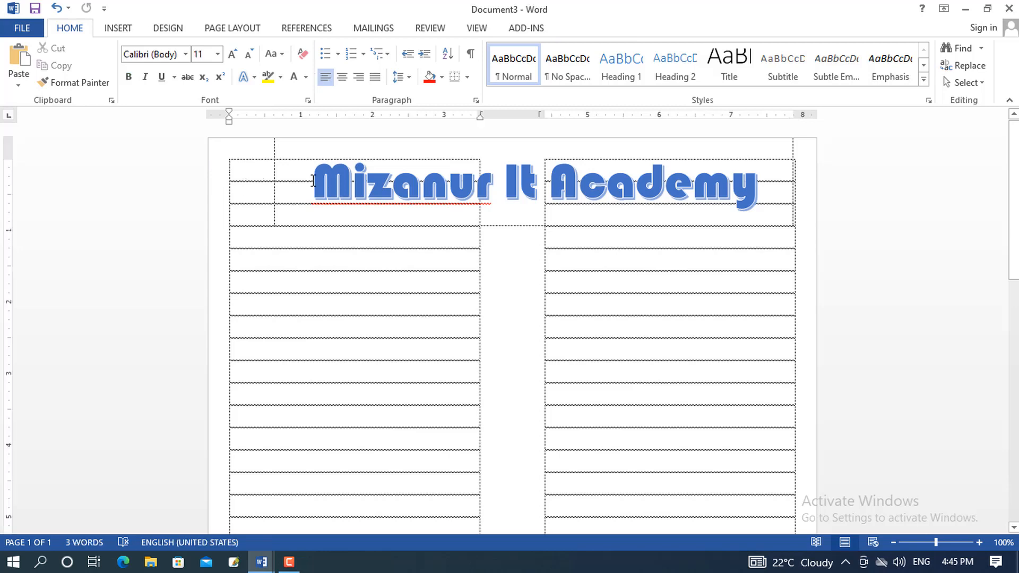
click(119, 28)
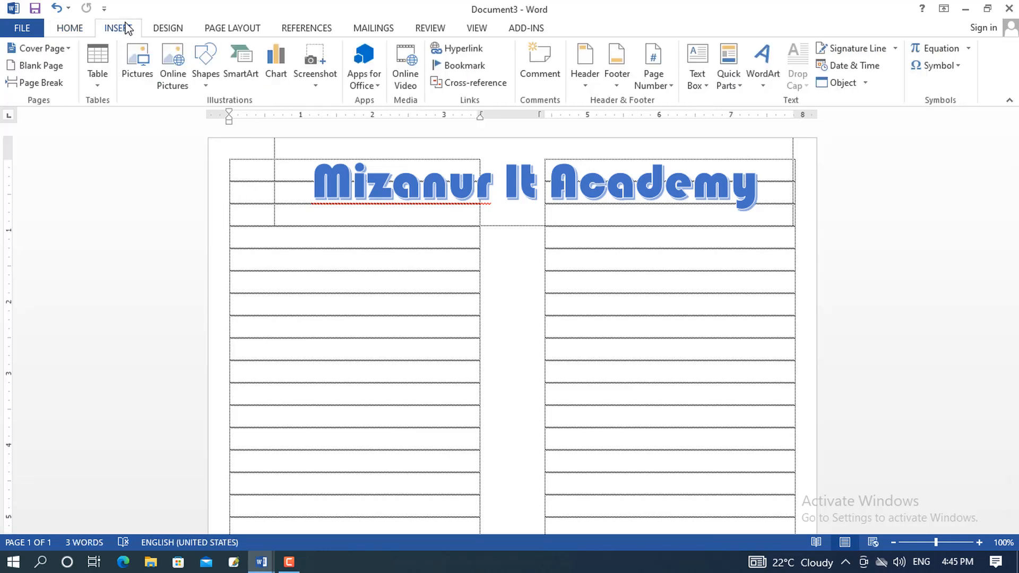
Insert the academy logo picture from the Desktop into the top-left cell
click(138, 66)
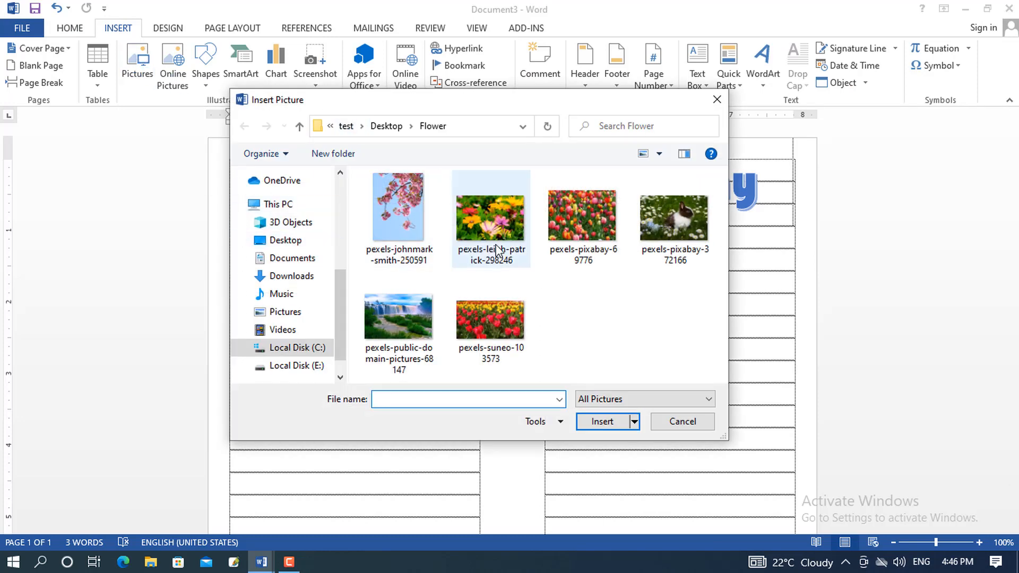
click(289, 240)
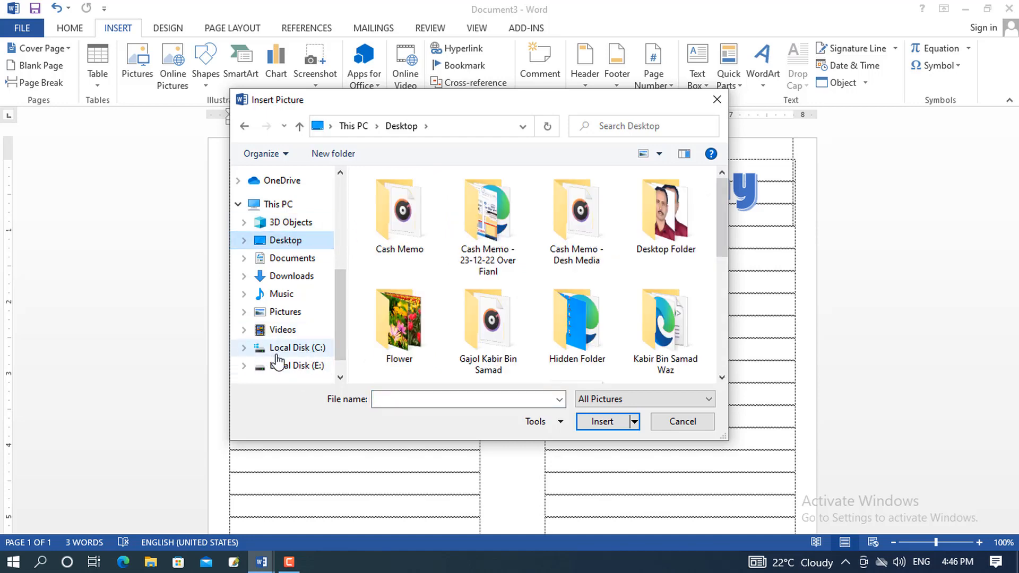
click(341, 378)
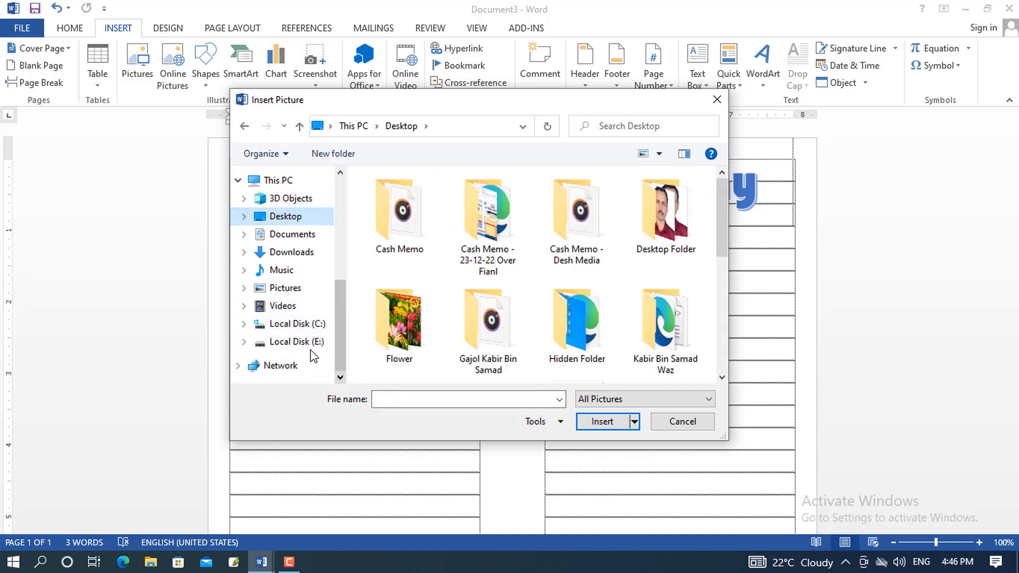
scroll(714, 366, down, 5)
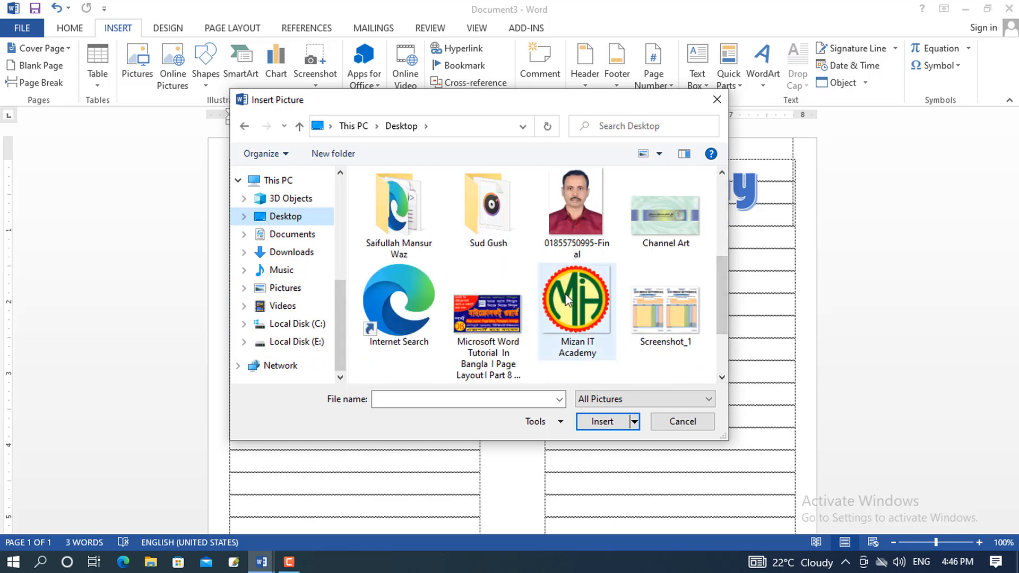
click(567, 299)
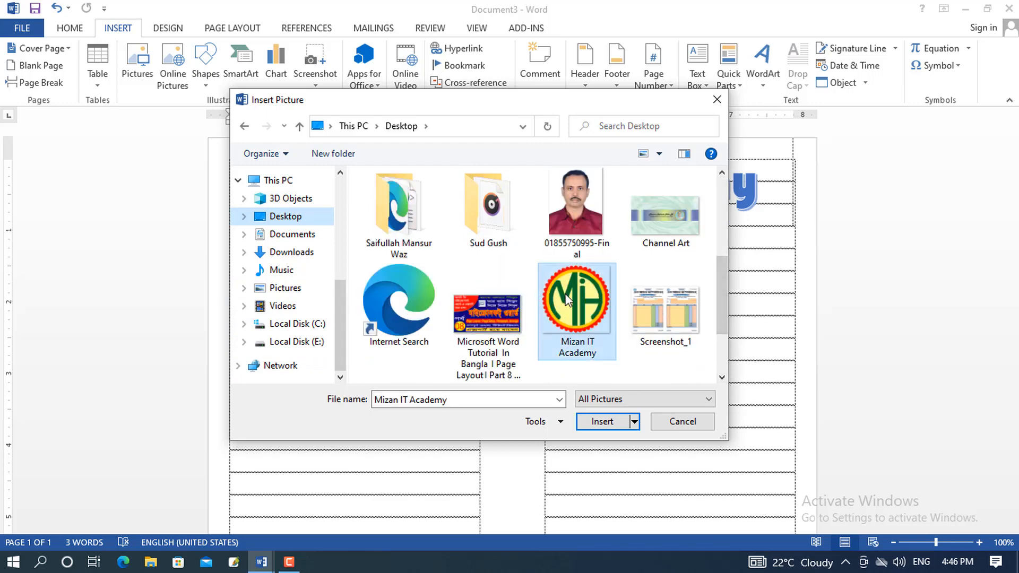
click(602, 428)
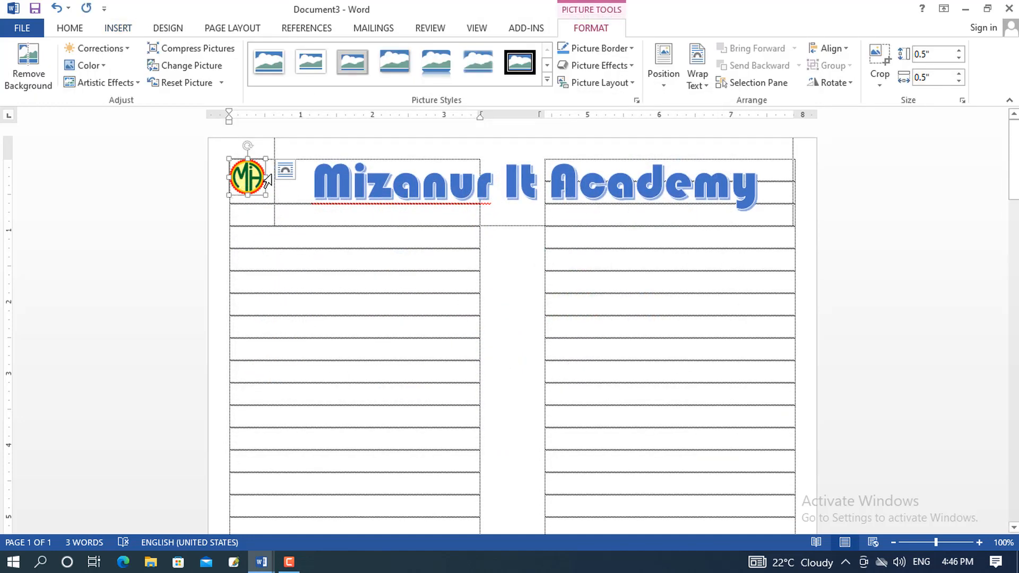
mouse_move(247, 183)
mouse_down()
mouse_move(272, 180)
mouse_move(248, 177)
mouse_up()
click(252, 174)
Set the logo to In Front of Text and move it beside the title's left end
click(708, 89)
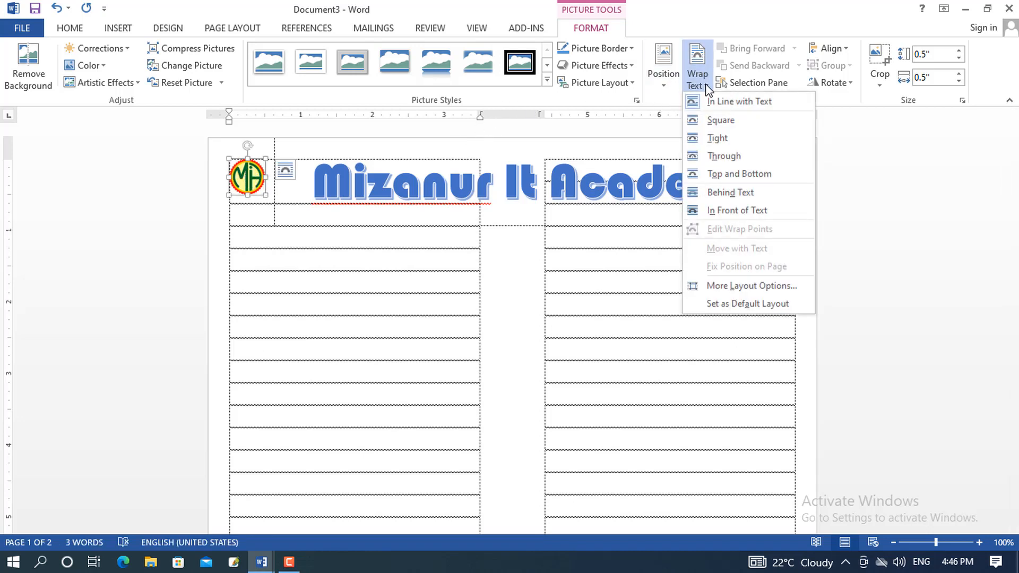
click(716, 211)
drag(267, 176, 264, 202)
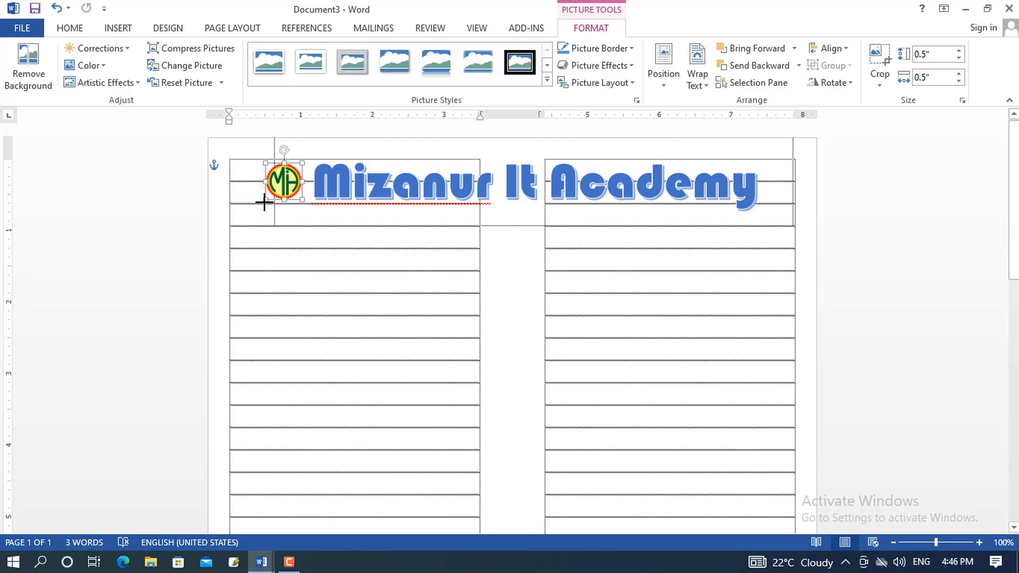
click(368, 212)
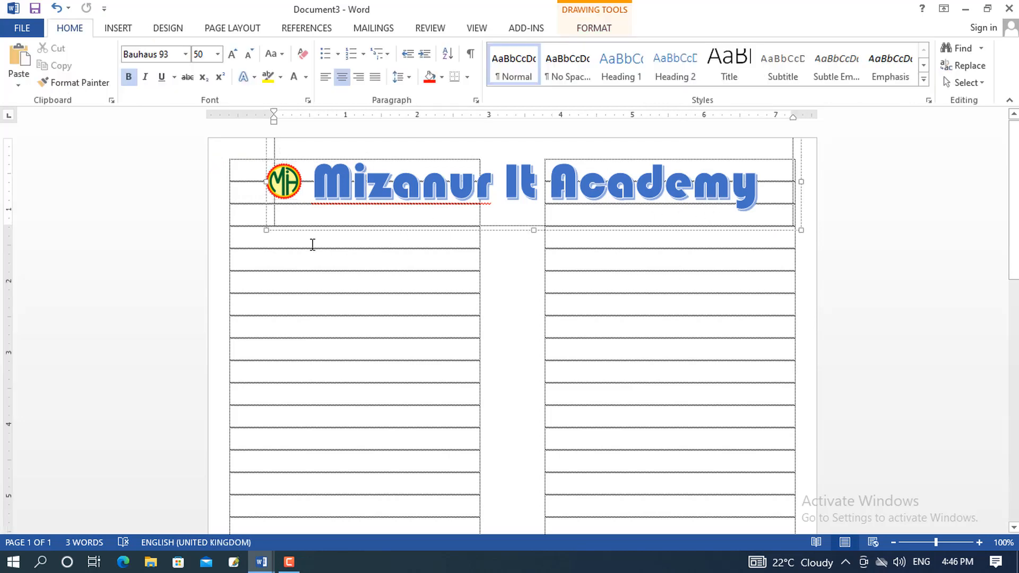
Insert the tulip photo pexels-suneo-103573 from the Desktop Flower folder below the title
click(313, 244)
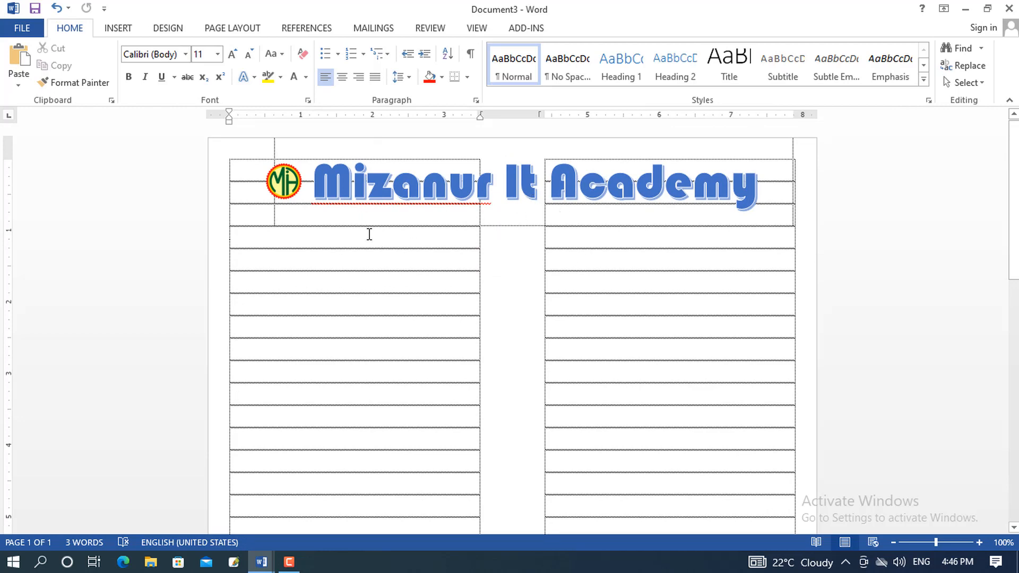
click(128, 28)
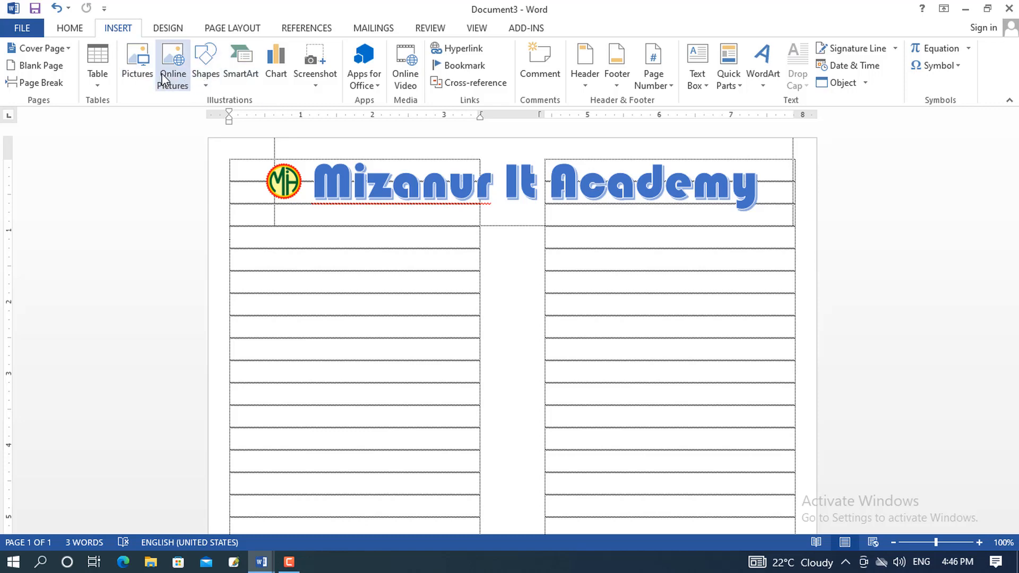
click(139, 66)
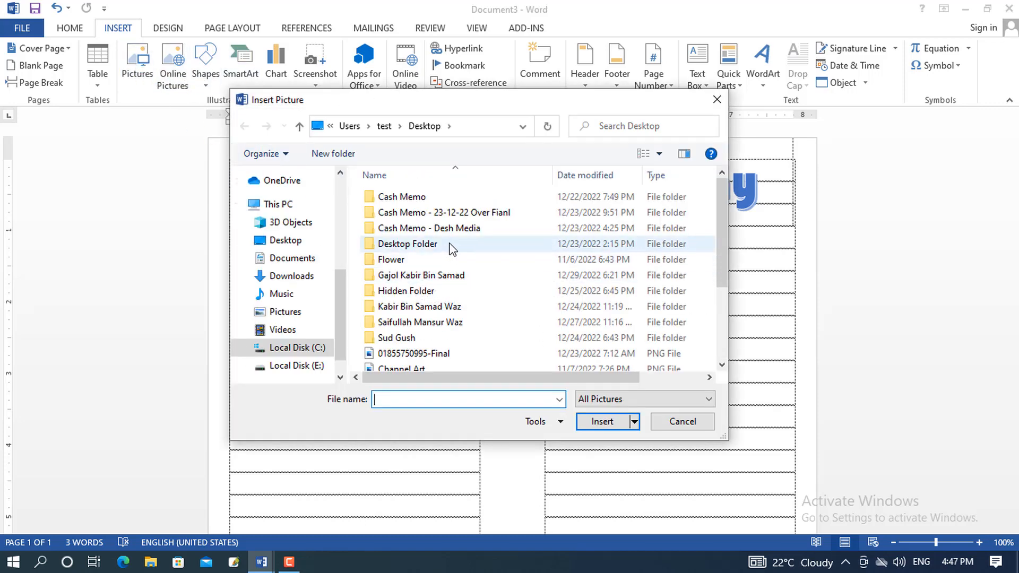
click(340, 377)
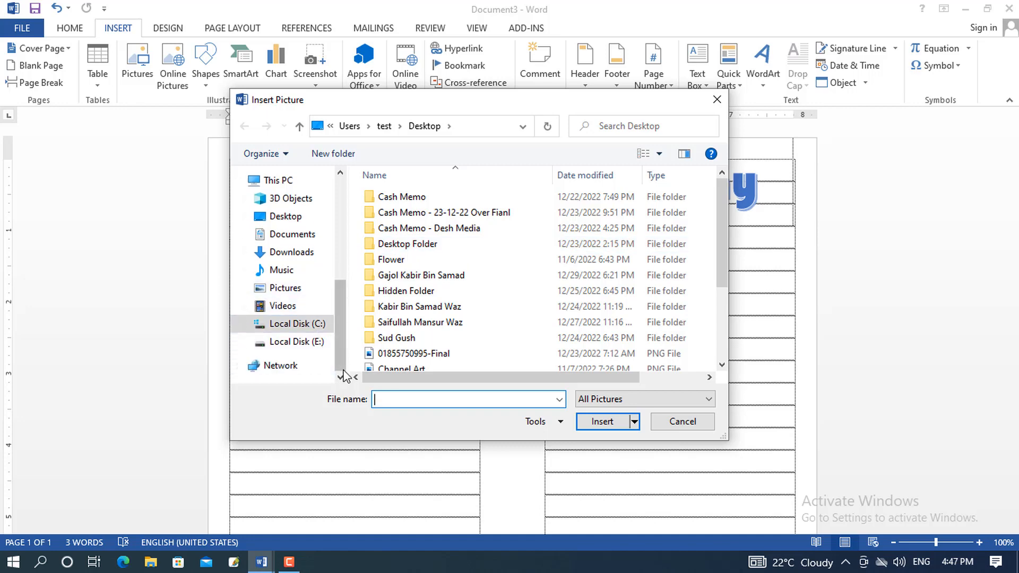
click(305, 343)
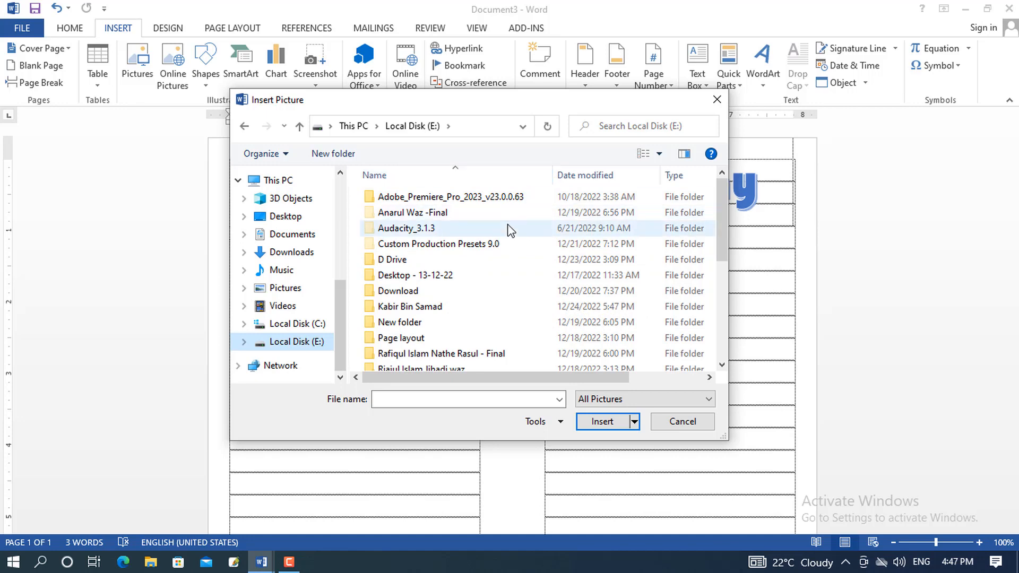
click(295, 219)
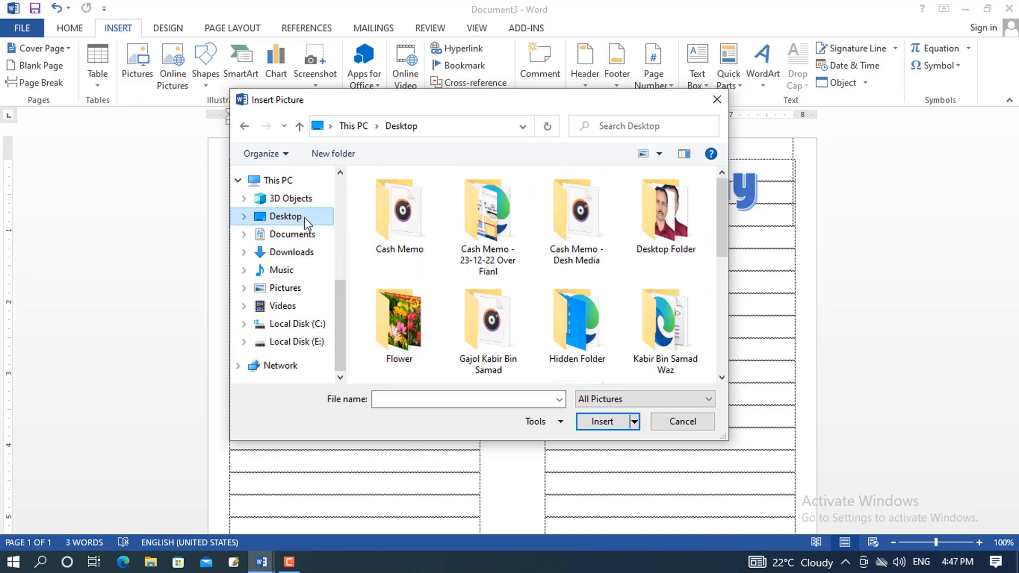
double_click(403, 324)
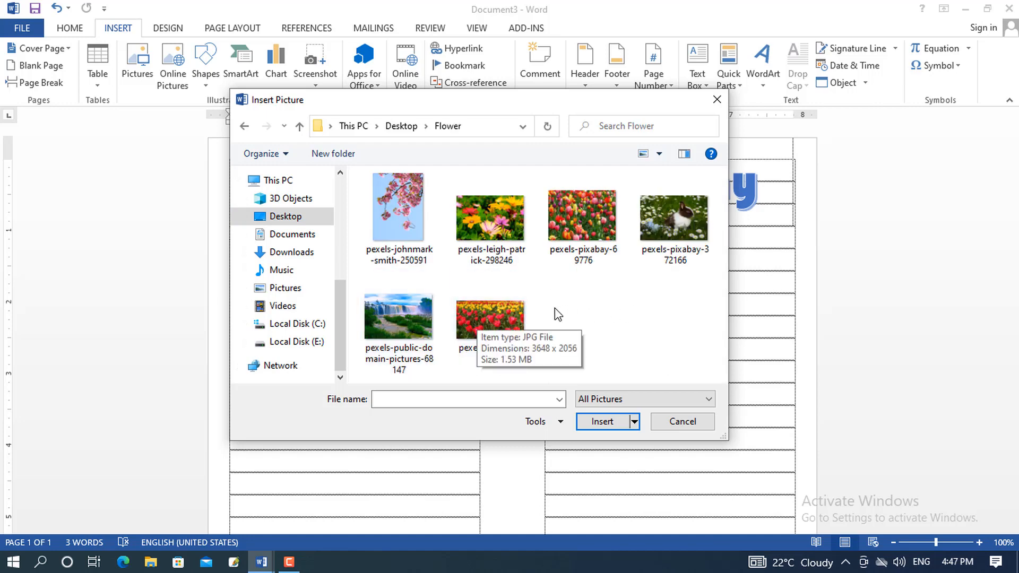
click(489, 309)
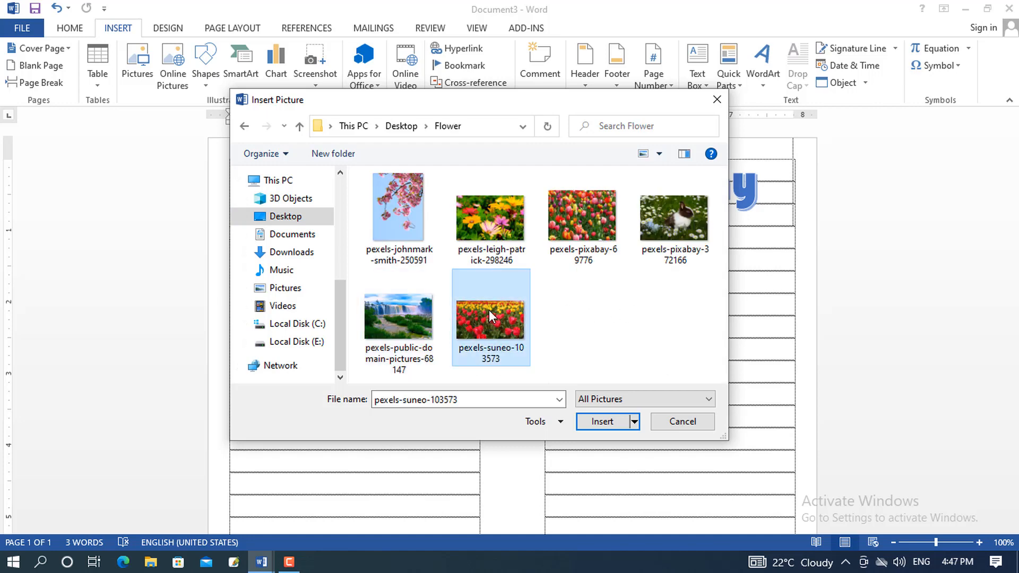
click(599, 423)
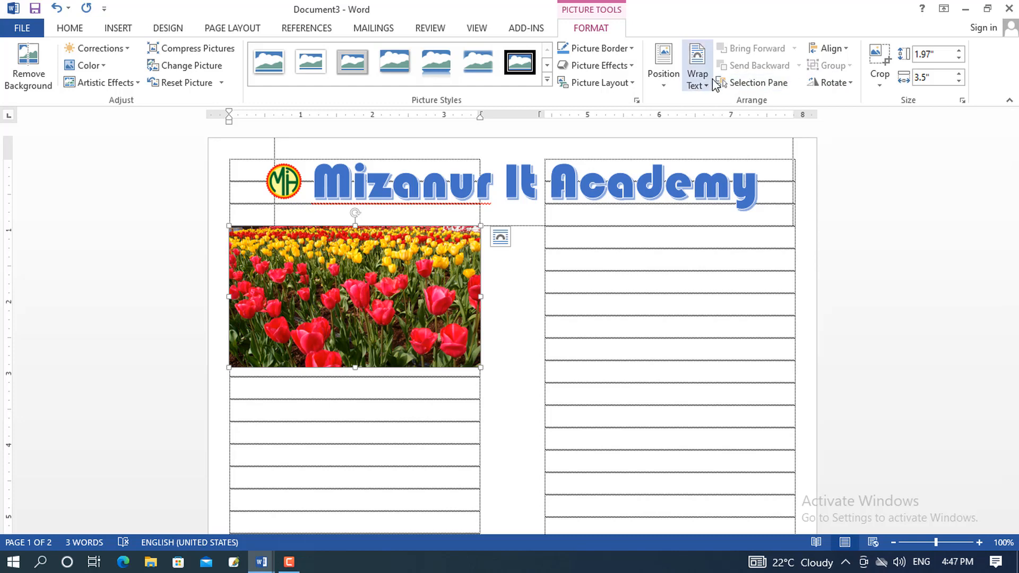
Float the tulip photo in front of text, enlarge it to 4.35" × 7.72", and move it under the title
click(705, 88)
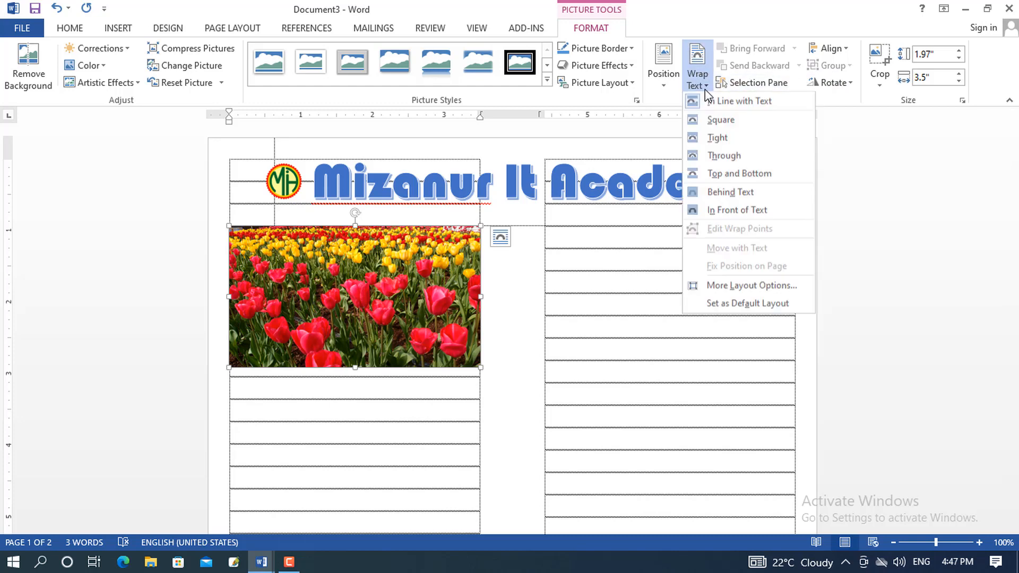
click(727, 211)
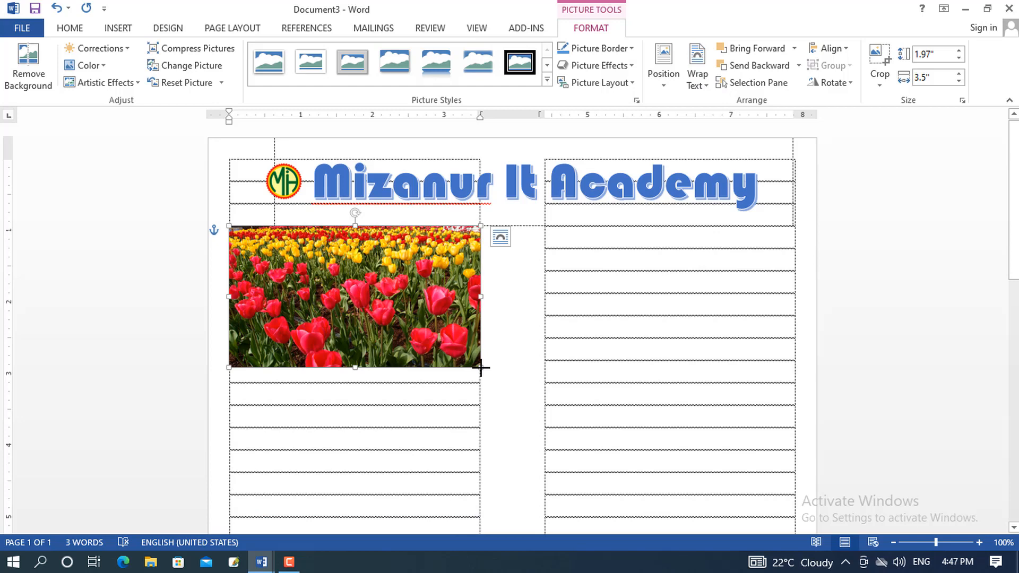
drag(480, 366, 794, 477)
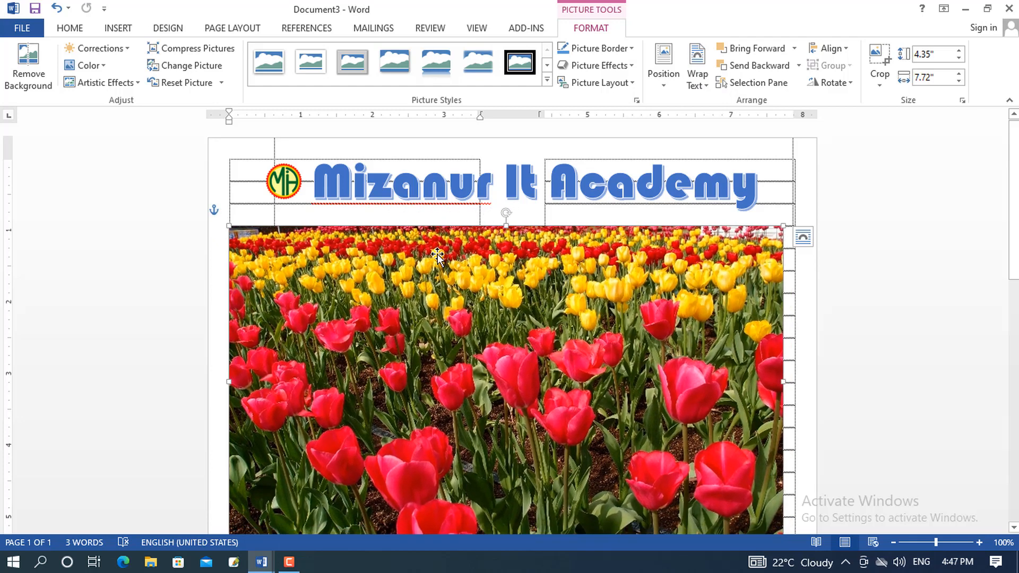
drag(437, 254, 442, 240)
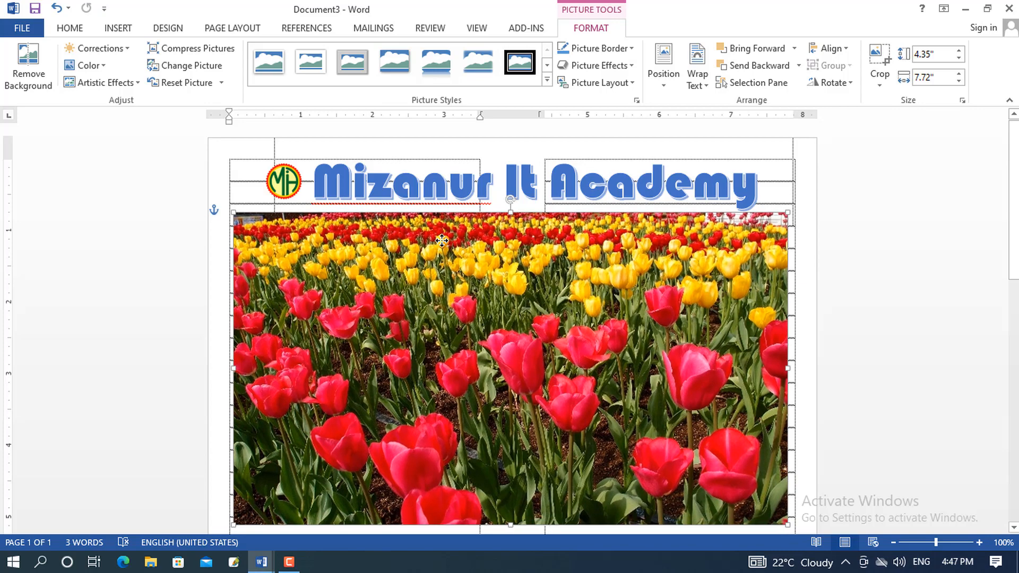
scroll(467, 255, down, 1)
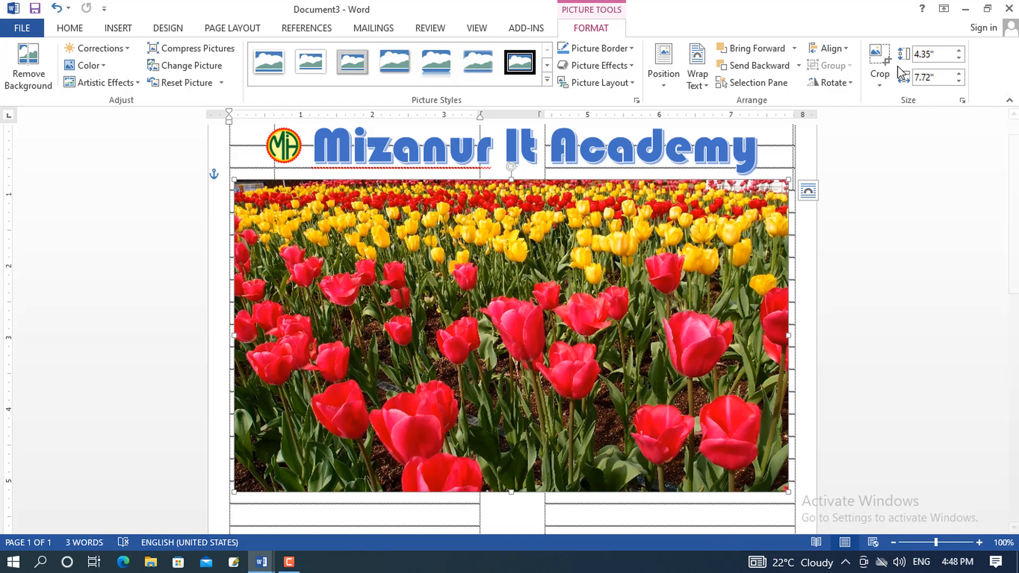
click(877, 58)
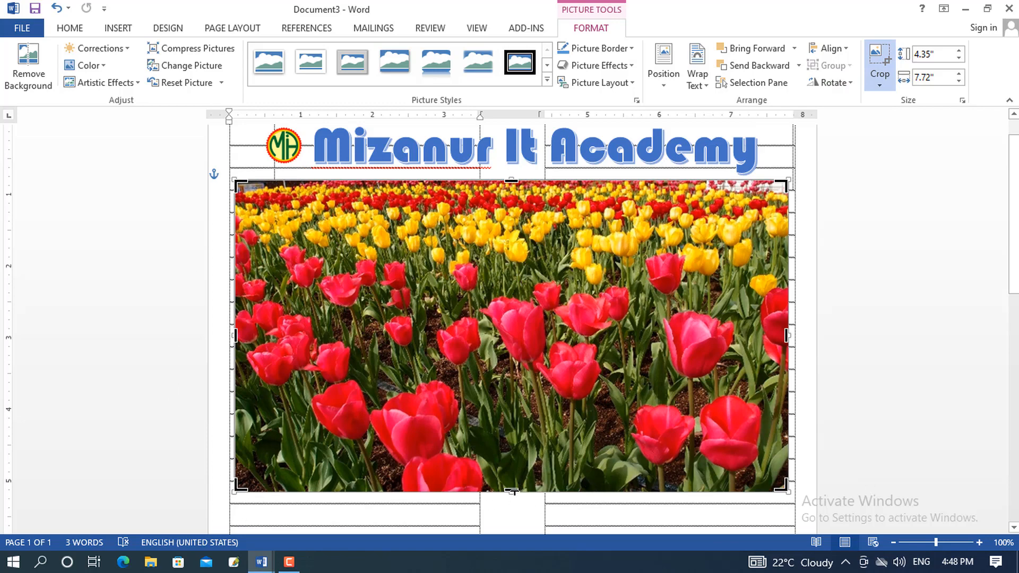
Crop away the bottom of the tulip photo to leave a 2.02 by 7.72-inch banner
drag(512, 490, 585, 325)
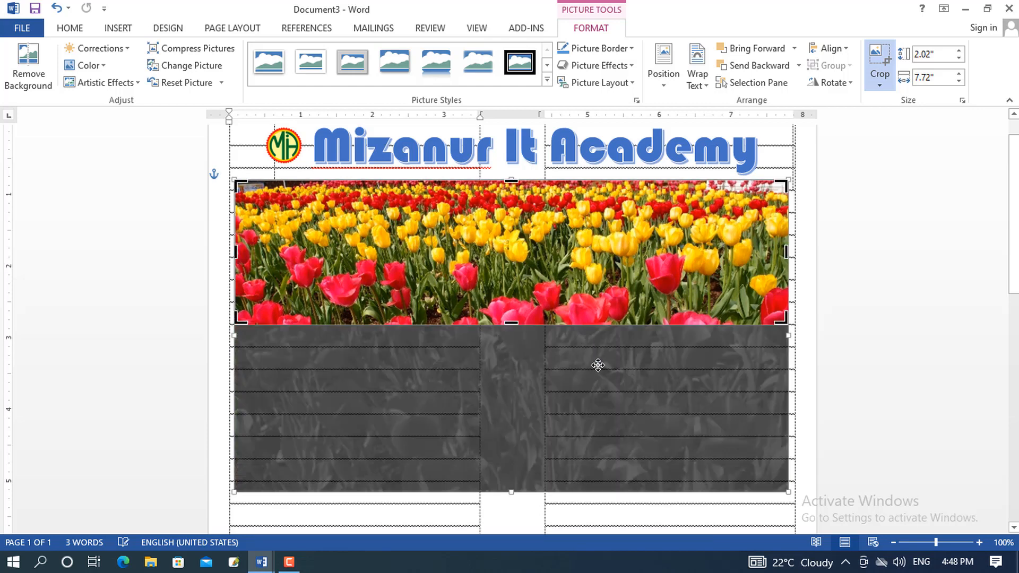
click(886, 79)
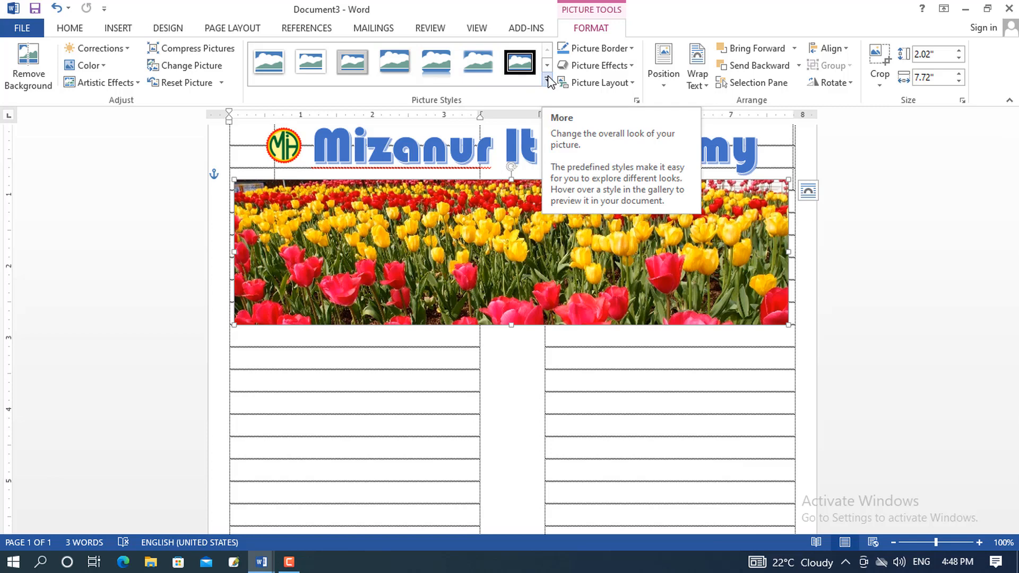
Give the tulip banner the Snip Diagonal Corner, White style and widen it to 7.83 inches
click(269, 66)
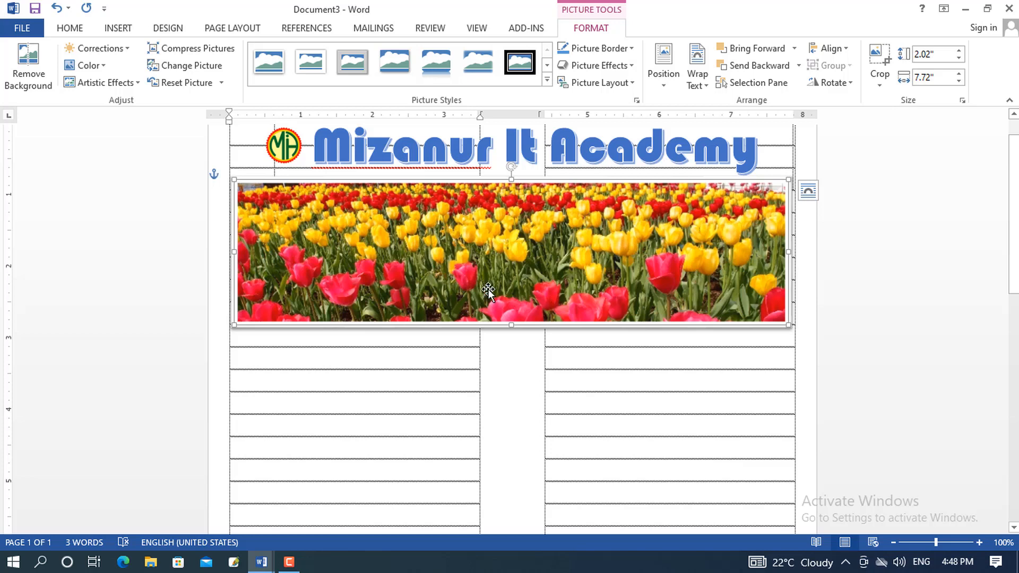
click(546, 81)
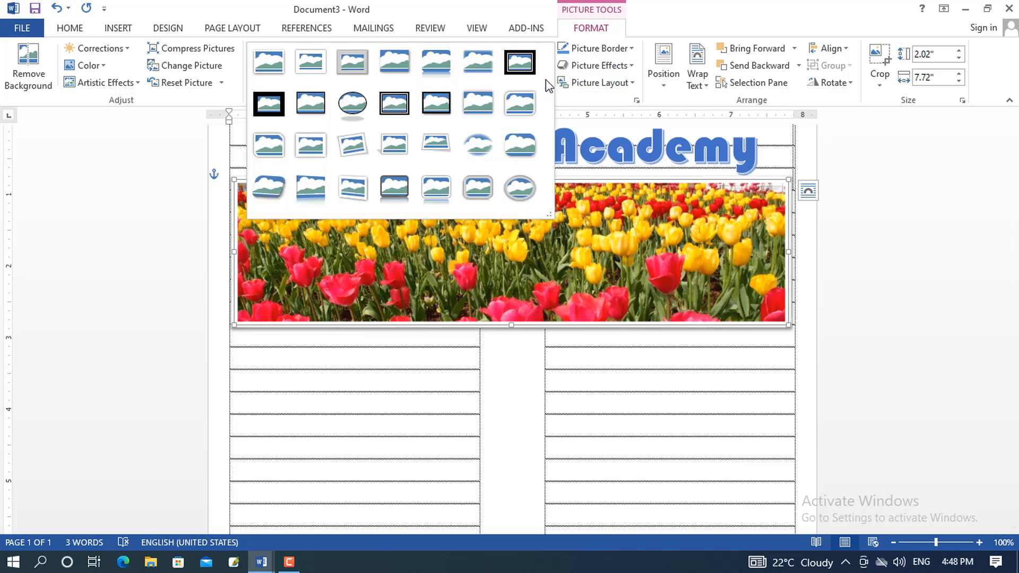
click(275, 156)
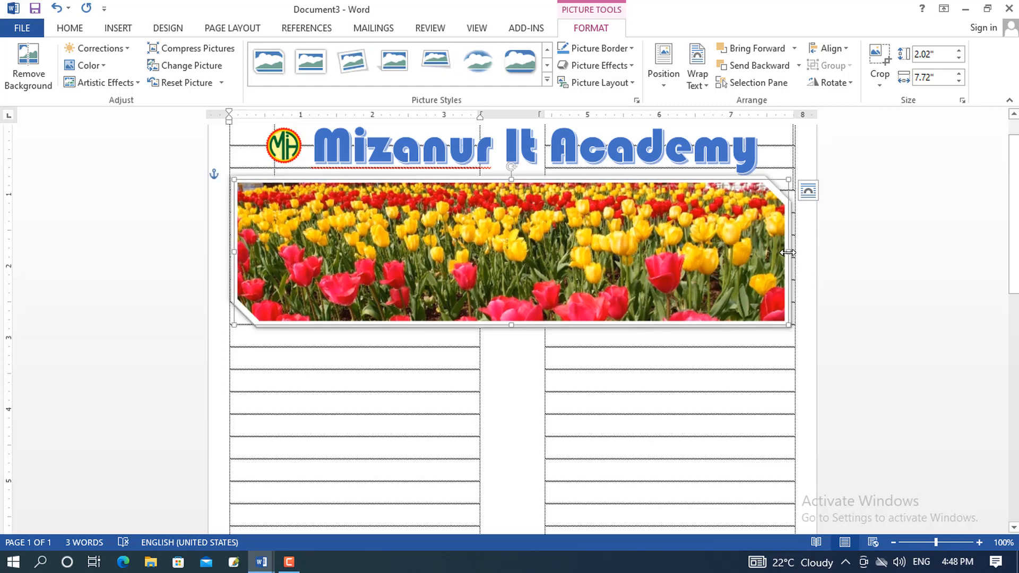
drag(789, 252, 797, 252)
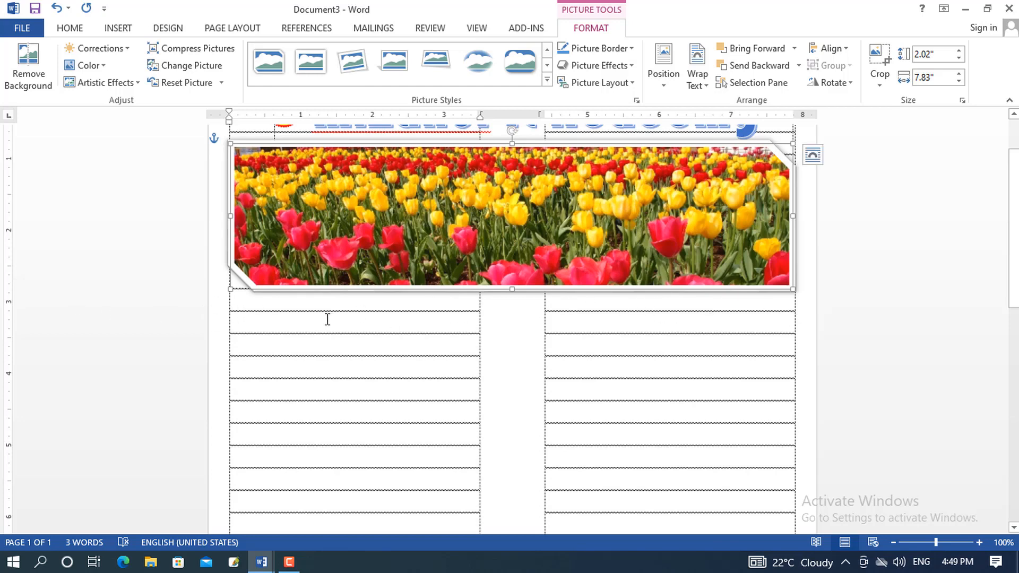
Draw a 7.89 by 0.31-inch rectangle strip across the page beneath the tulip banner
click(283, 304)
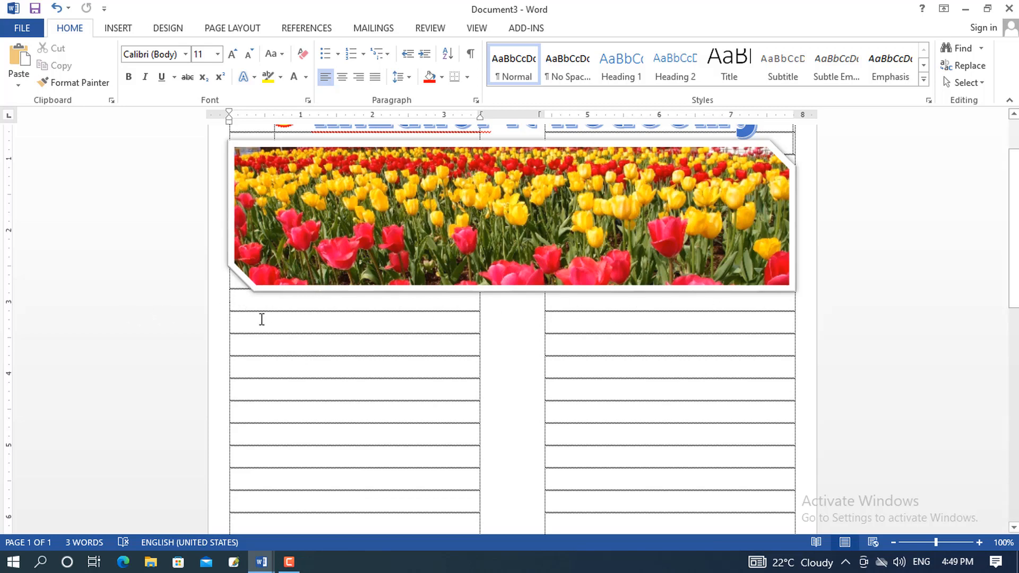
click(115, 31)
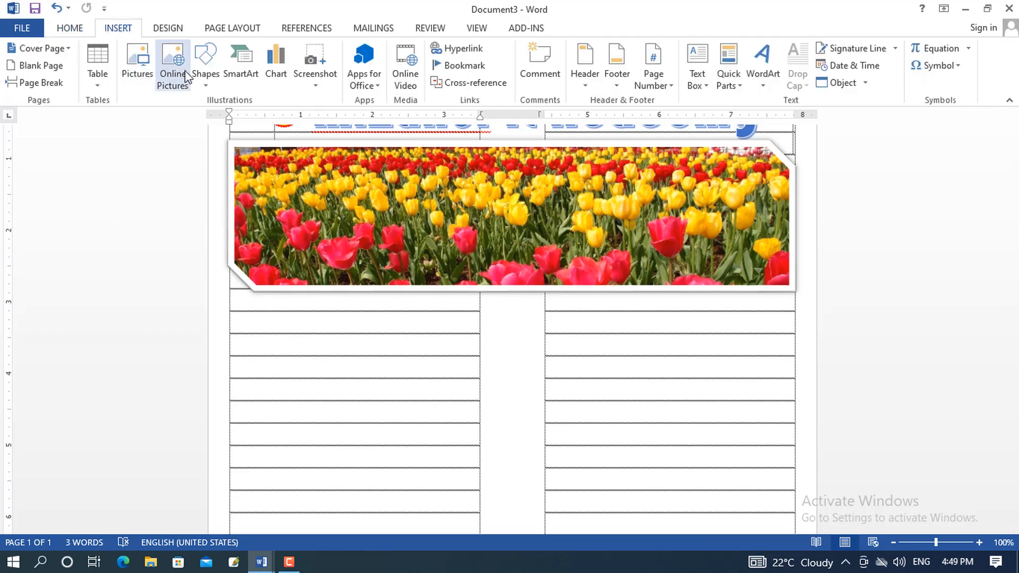
click(205, 77)
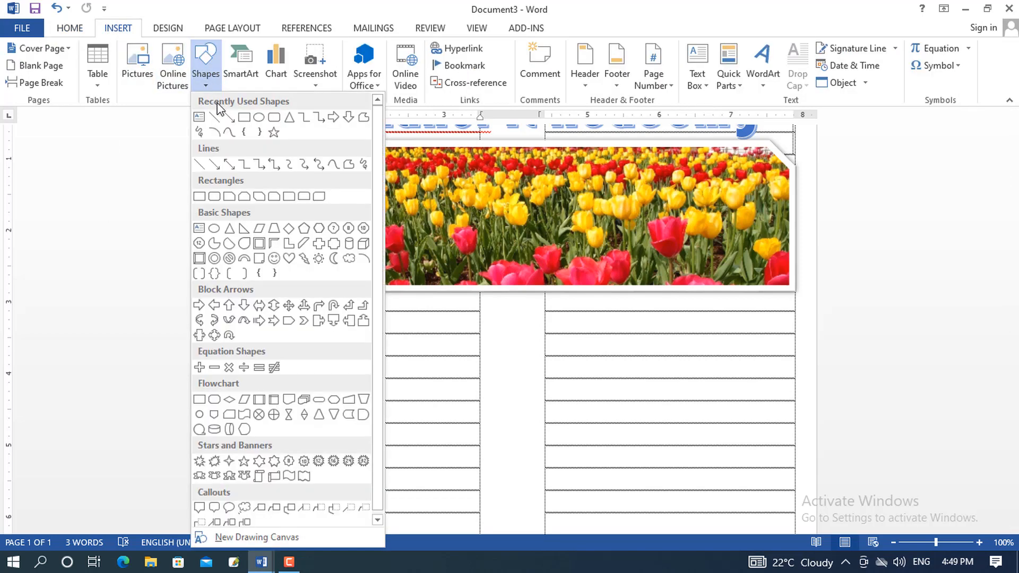
click(244, 120)
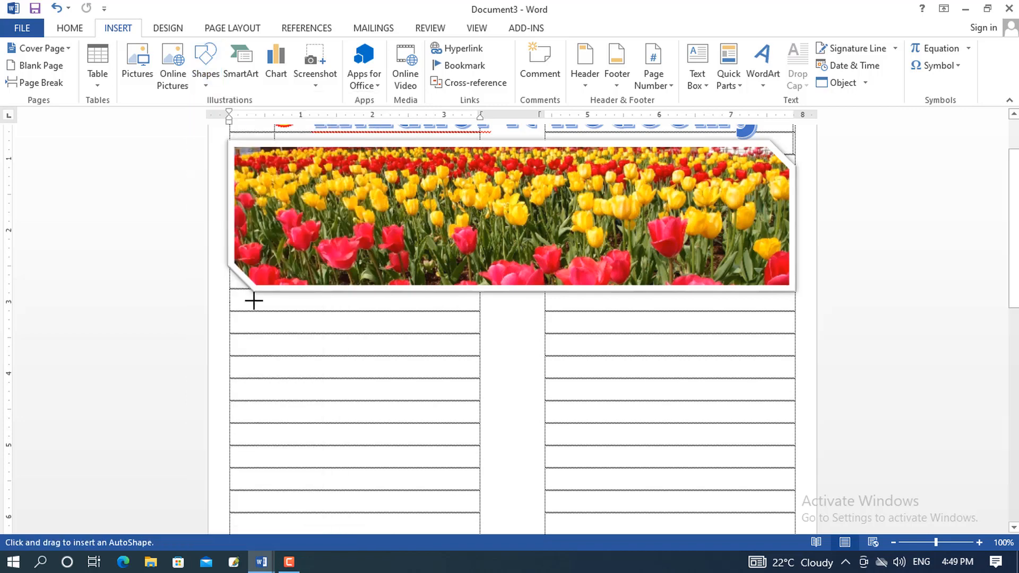
mouse_move(230, 300)
mouse_down()
mouse_move(373, 332)
mouse_move(796, 322)
mouse_up()
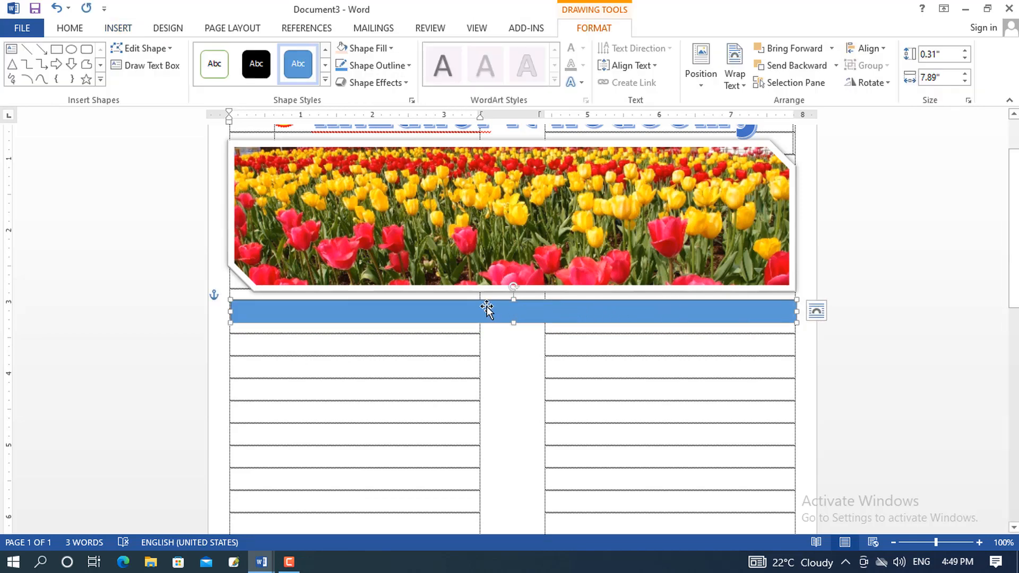
Add text to the blue rectangle: the academy's address, phone number and e-mail address
right_click(486, 310)
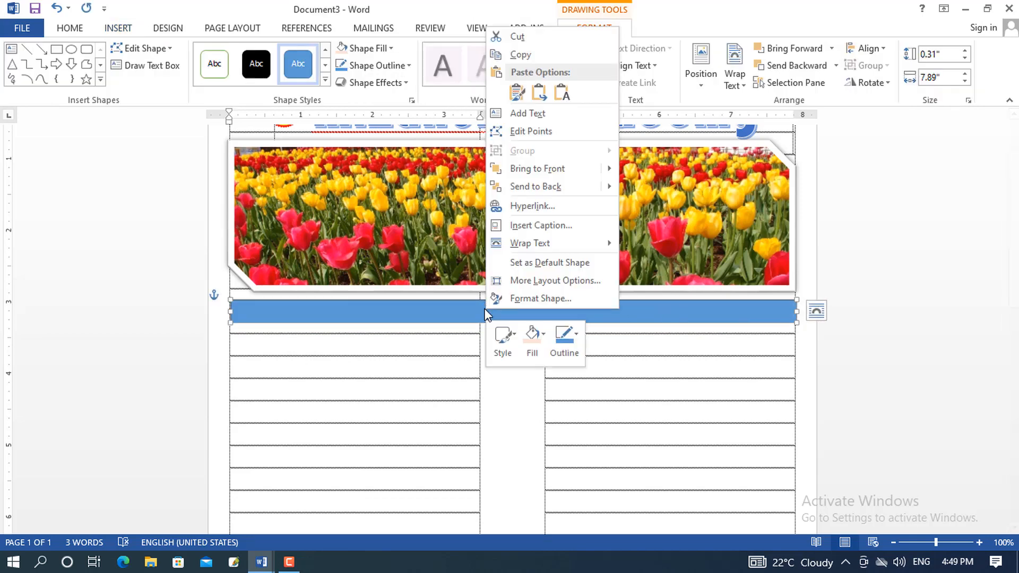
click(531, 113)
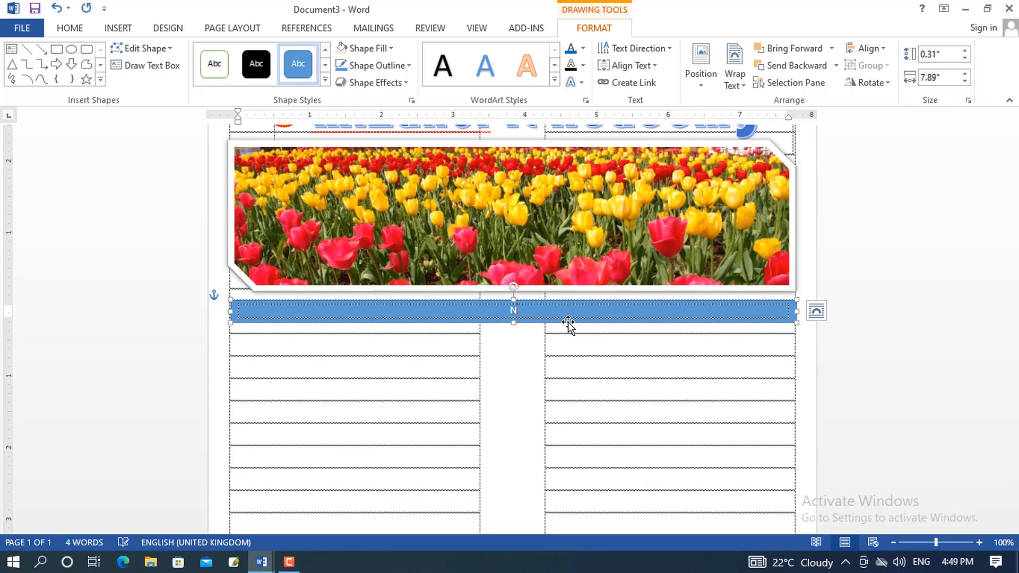
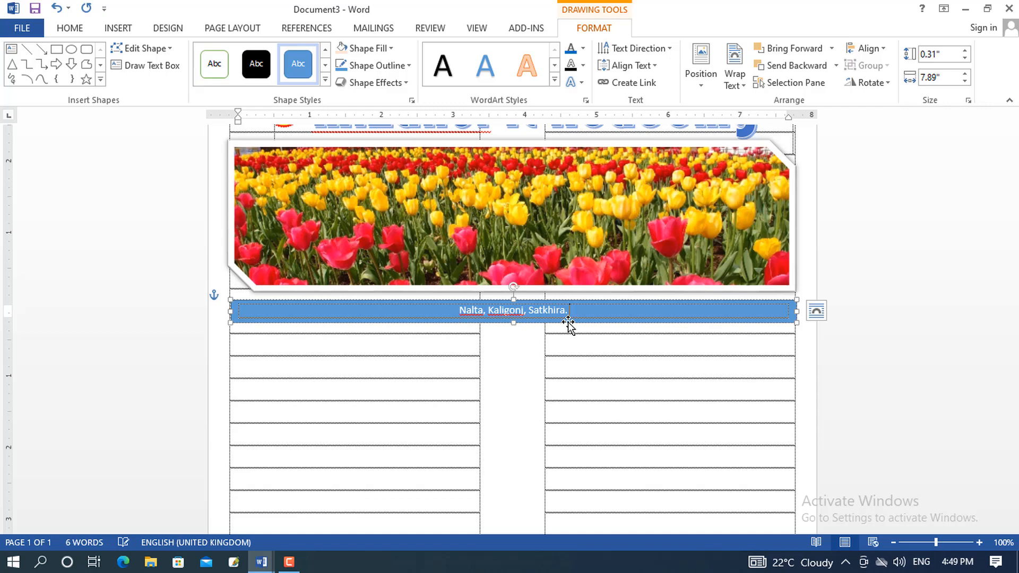
text( C)
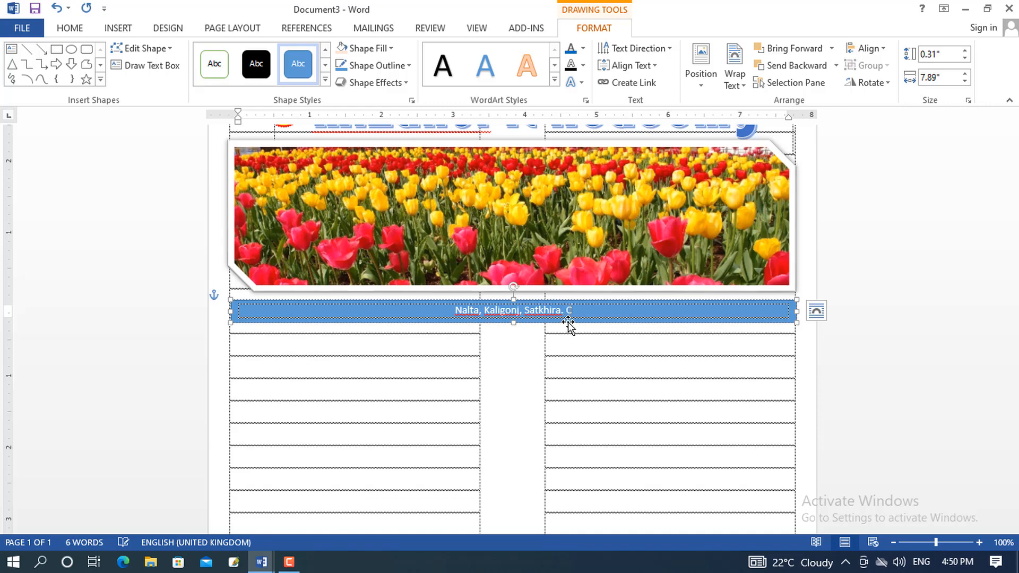
text(ell)
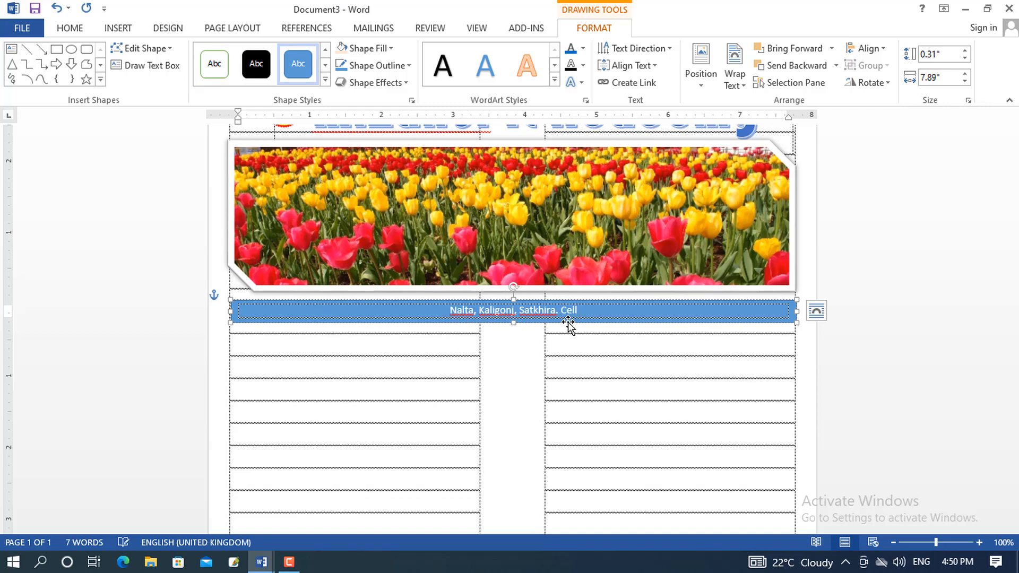
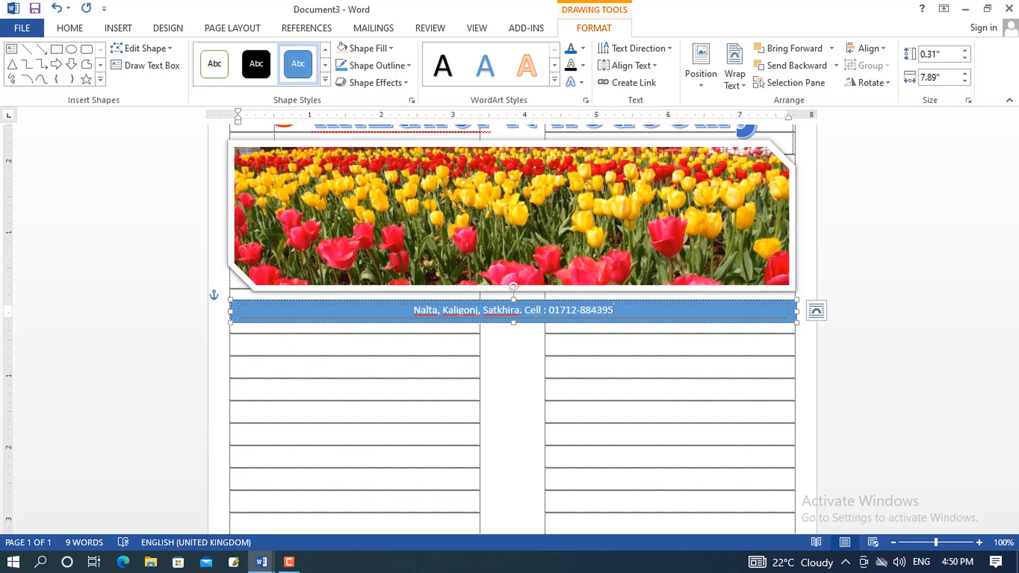
text(; E)
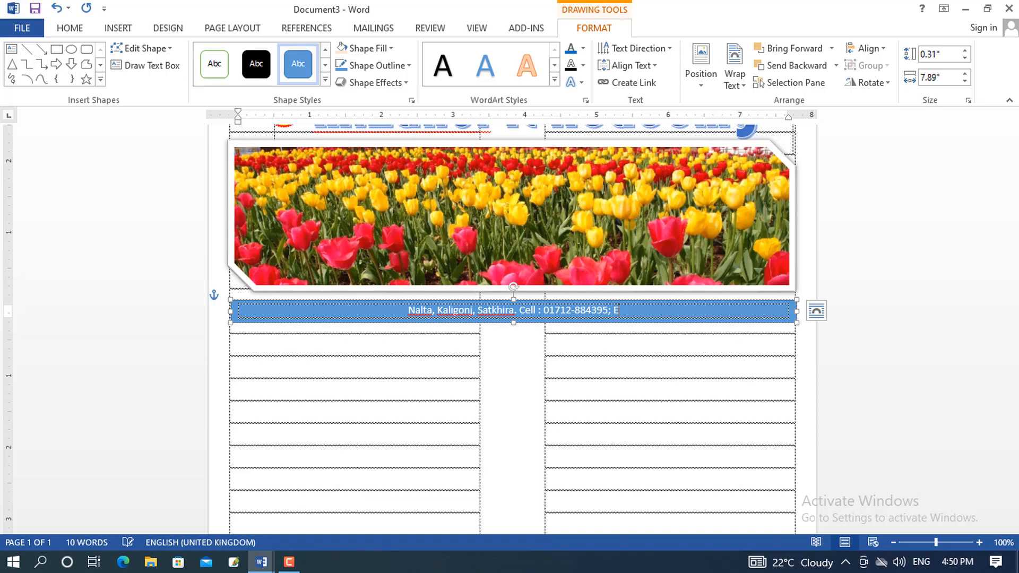
text(-mai)
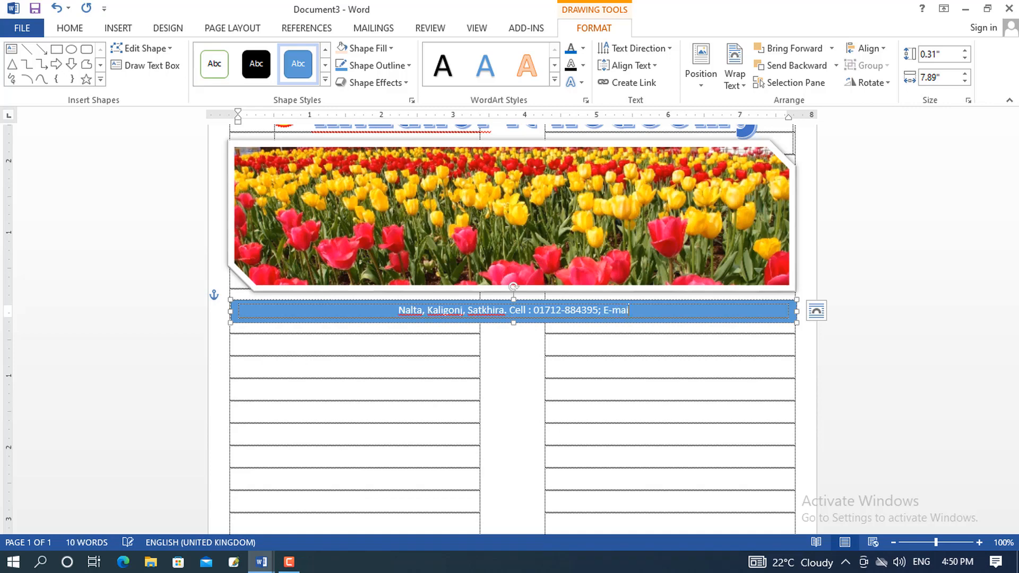
text(l : )
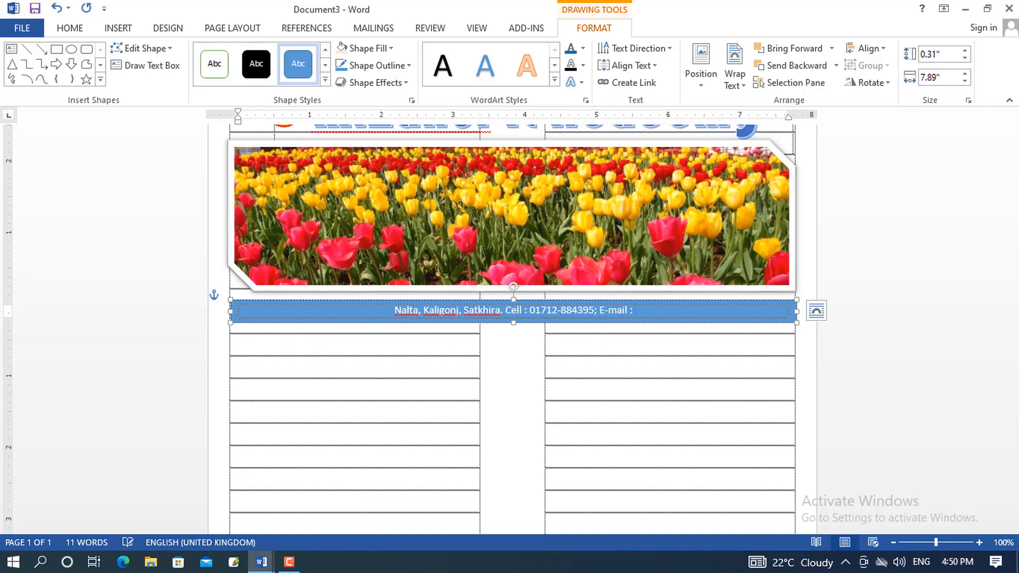
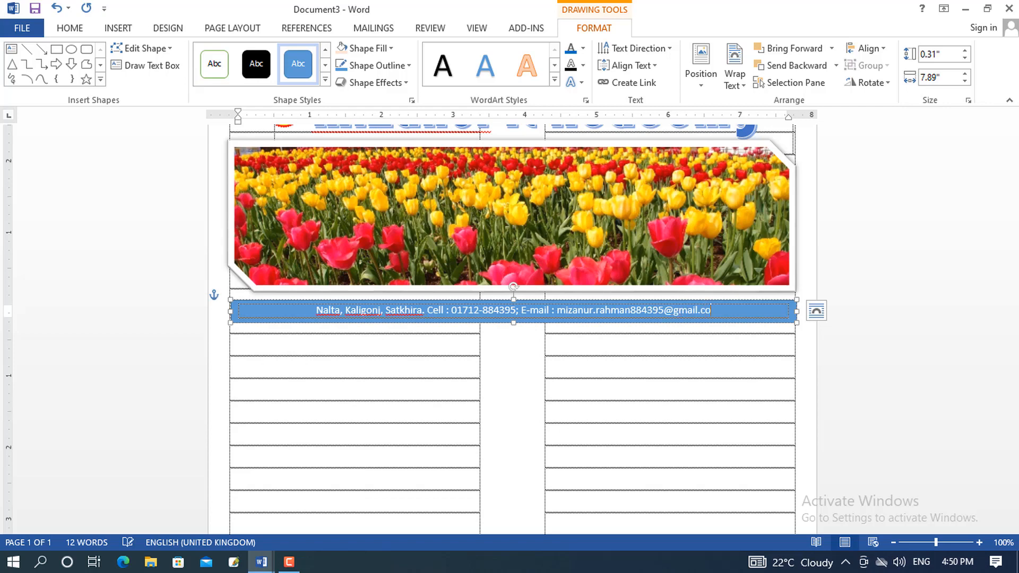
Enlarge the contact line in the blue bar to 13 pt
triple_click(471, 313)
triple_click(375, 310)
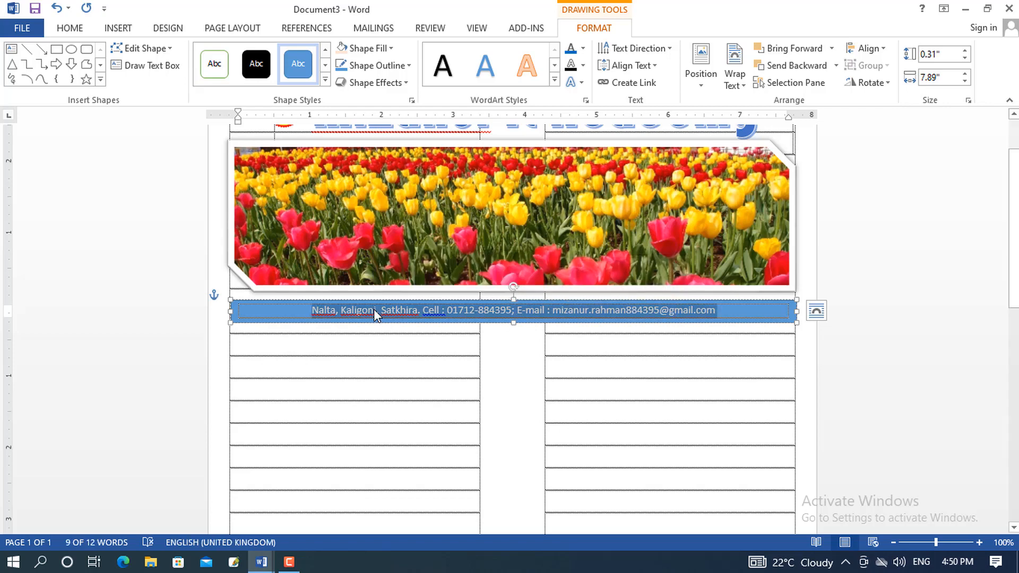
click(209, 312)
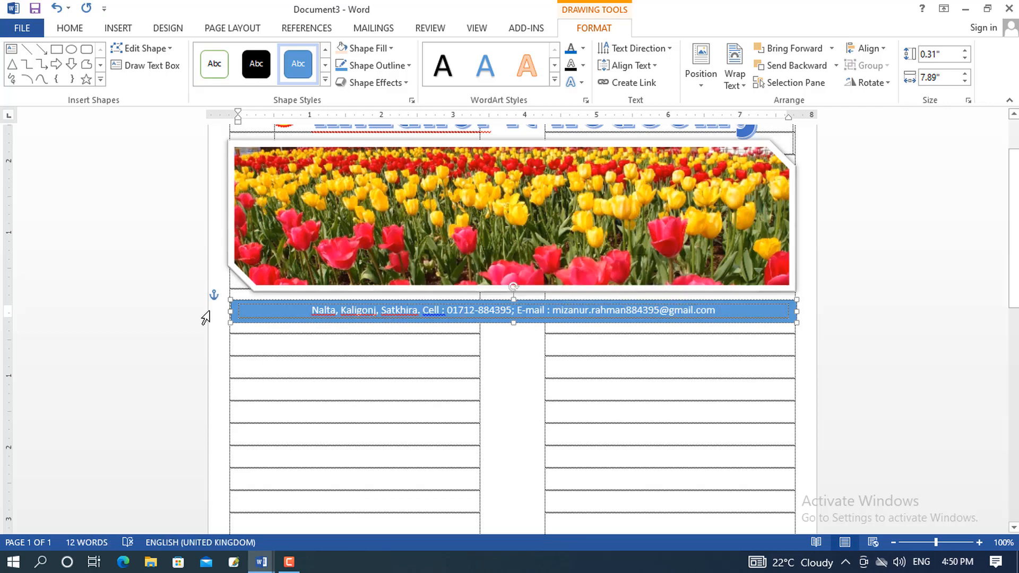
click(207, 314)
text(13)
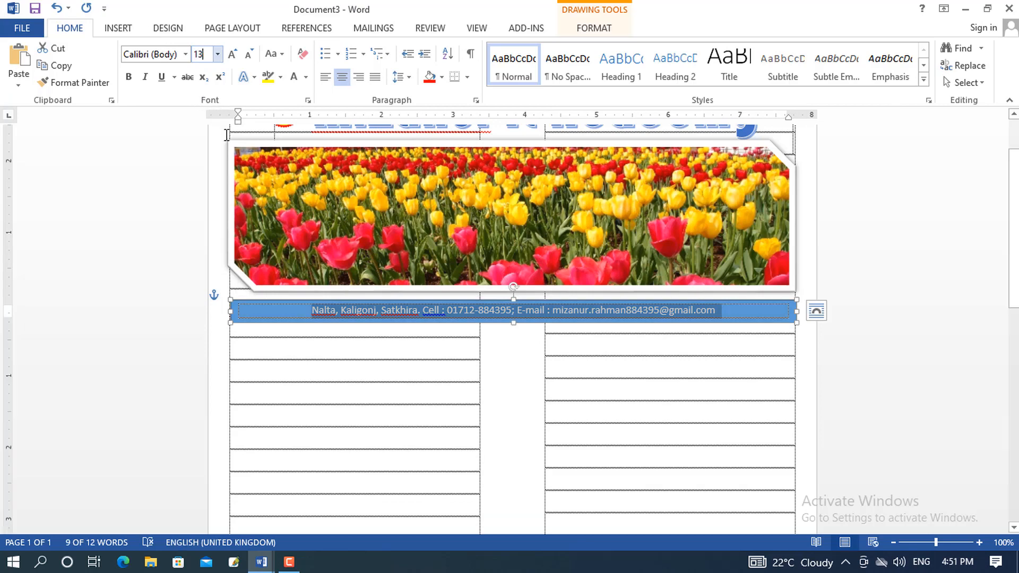
key(Return)
click(356, 317)
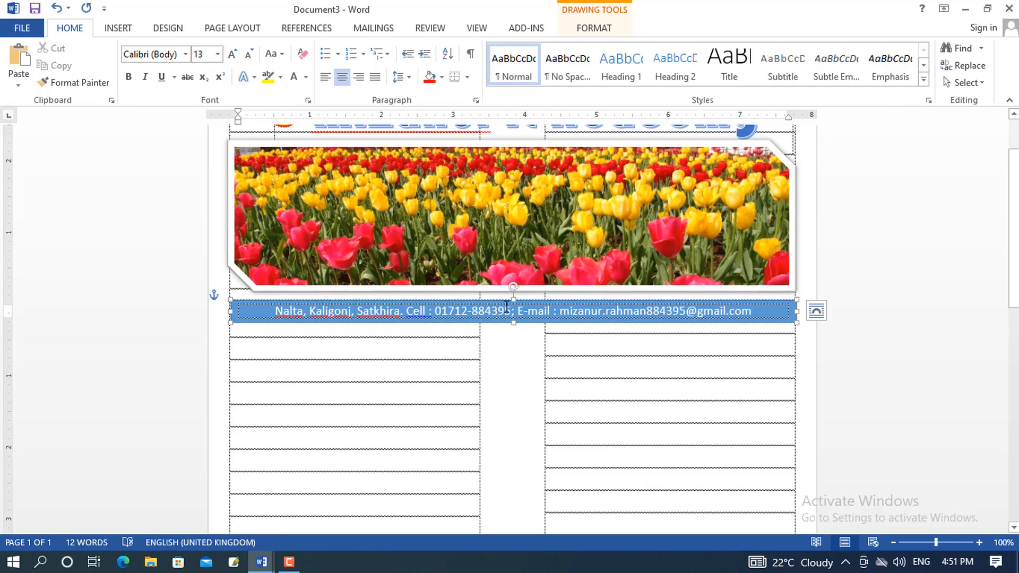
scroll(372, 290, down, 1)
click(245, 276)
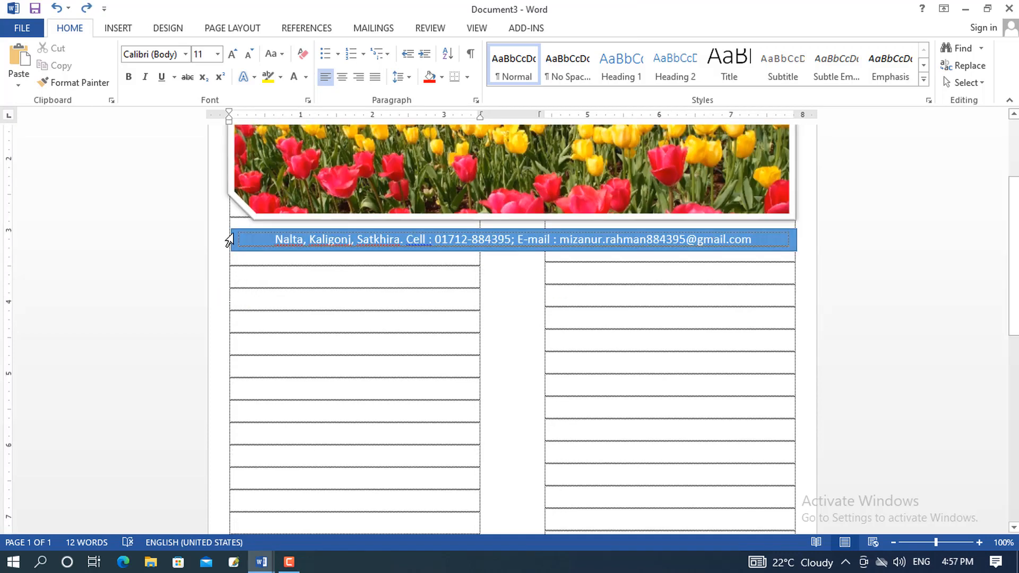
Insert a 7-column by 5-row table in the left column and select all its cells
click(118, 29)
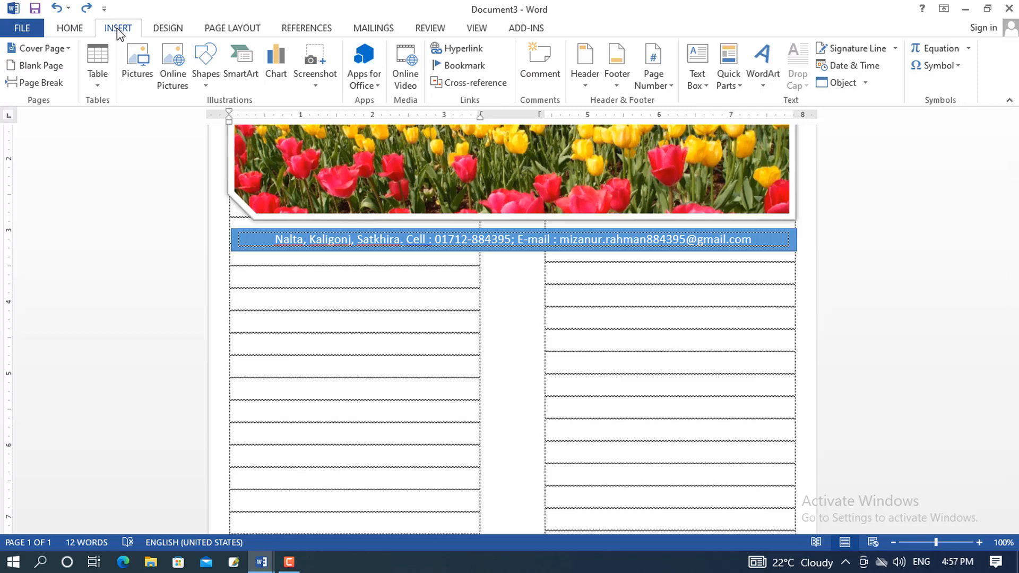
click(100, 84)
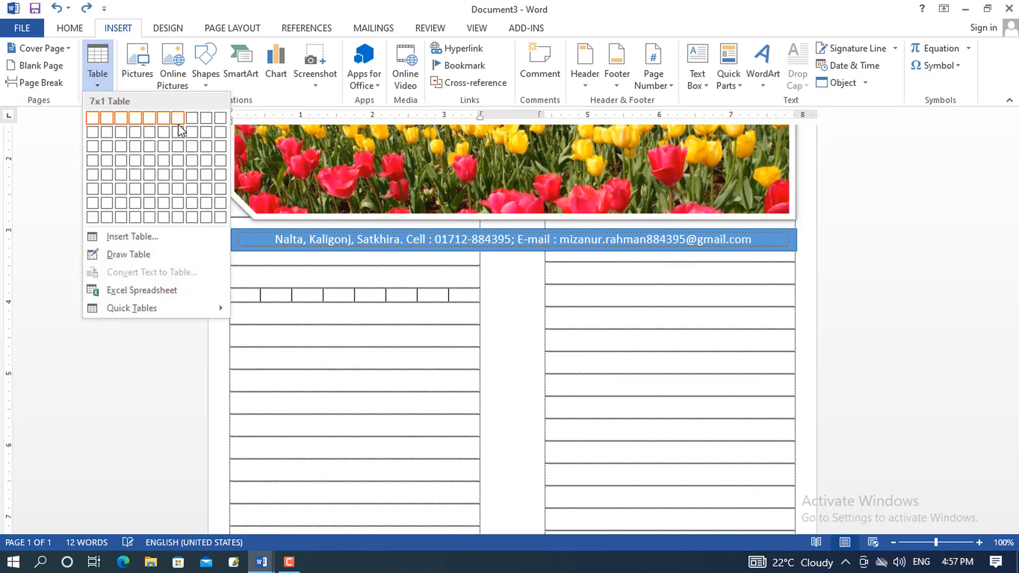
click(177, 163)
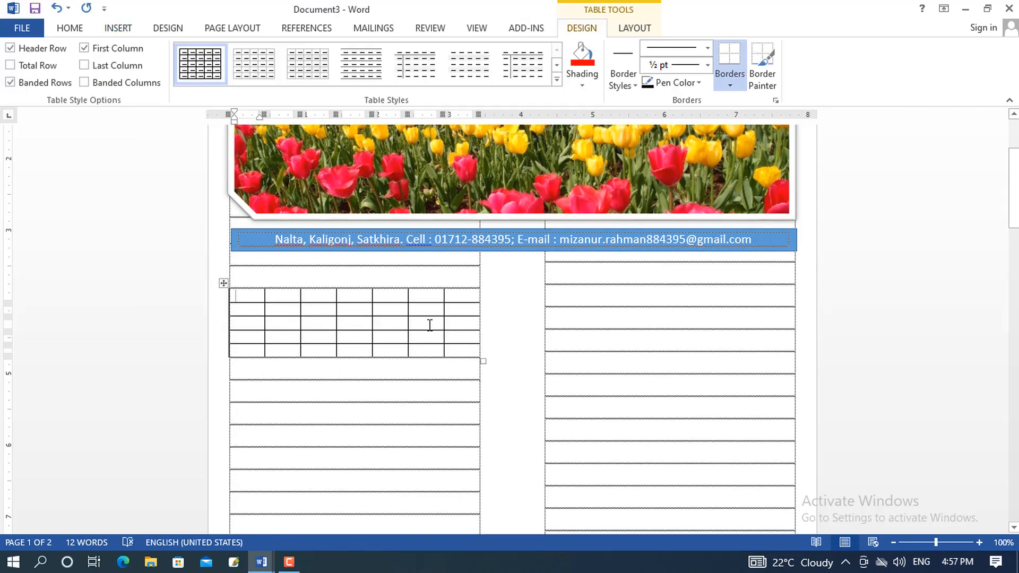
mouse_move(210, 302)
drag(235, 295, 461, 355)
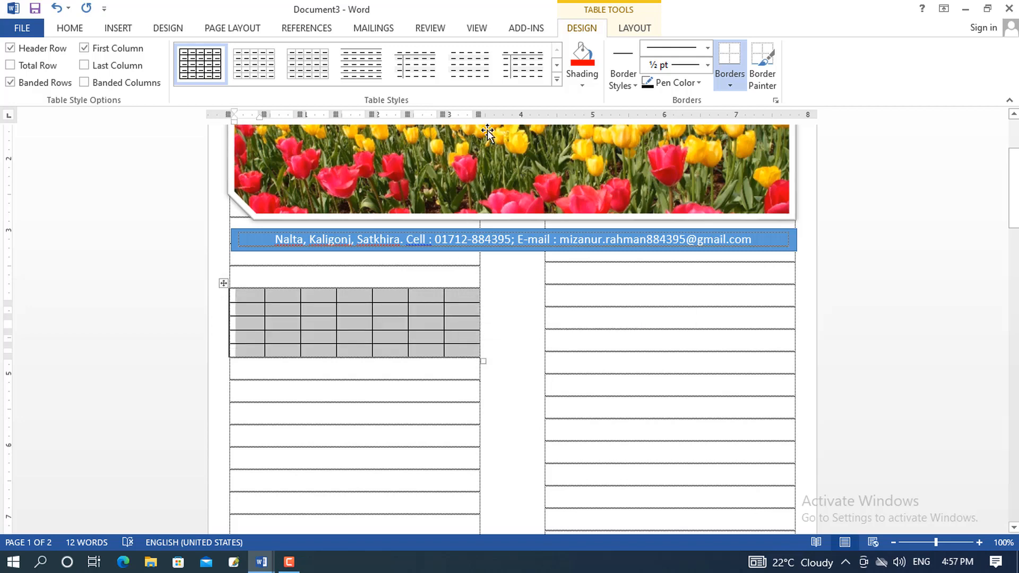
click(556, 79)
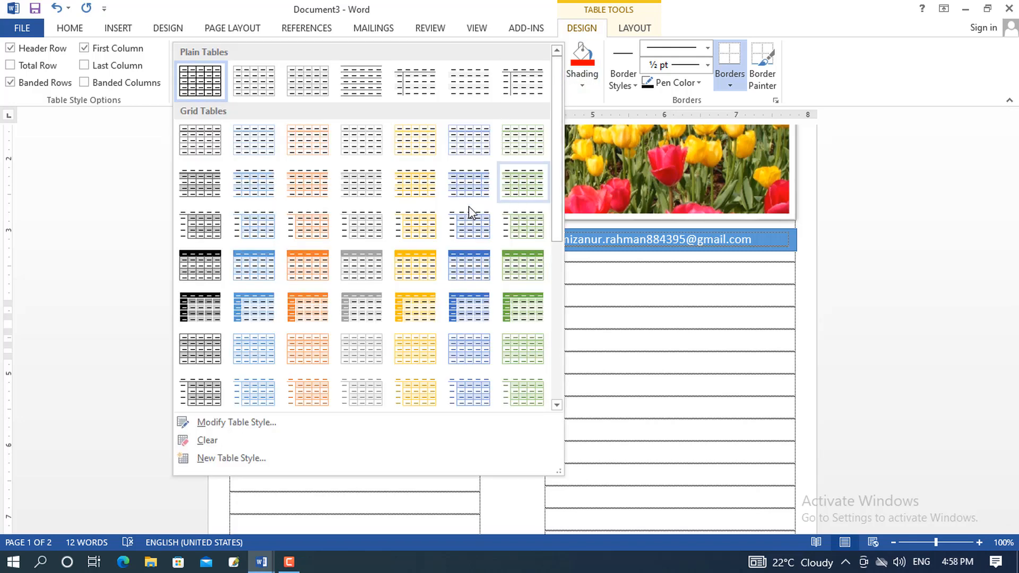
Apply the green Grid Table 4 - Accent 6 style and head the first columns Sun, Mon
click(528, 272)
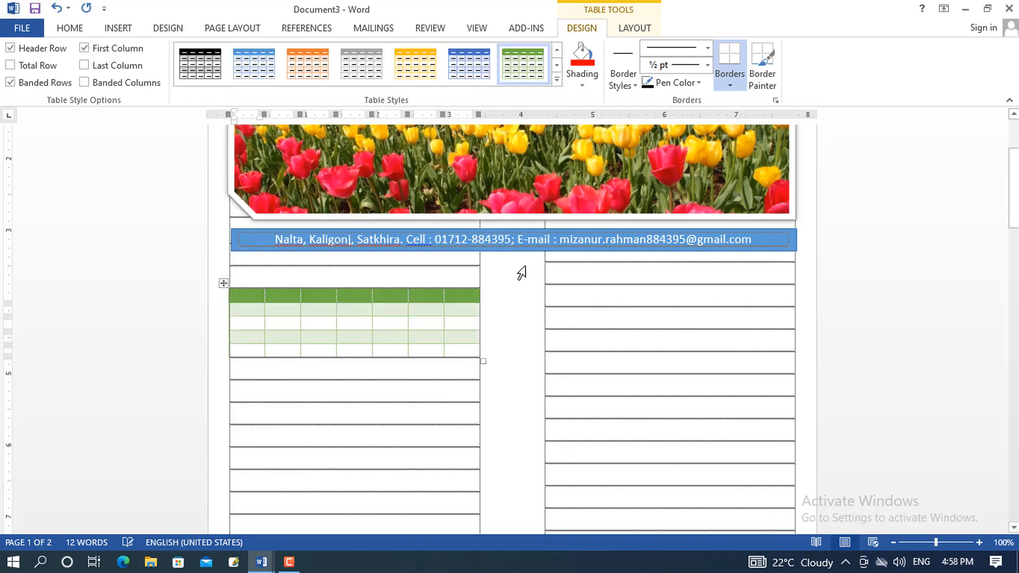
click(251, 298)
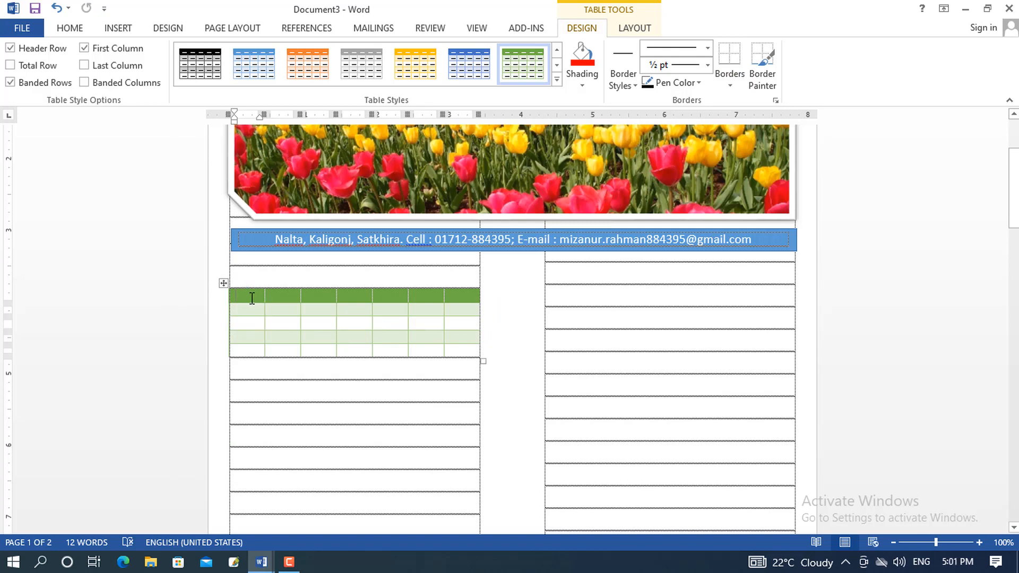
text(Sun)
key(Tab)
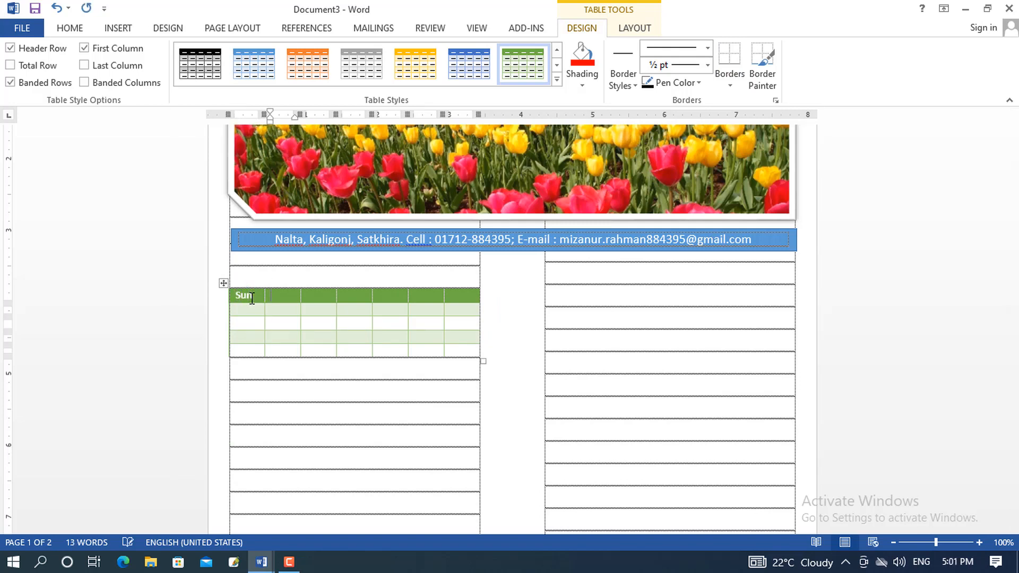
text(Mon)
Continue the header row with Tue, Wed, Thu, Fri and Sat
key(Tab)
text(Tue)
key(Tab)
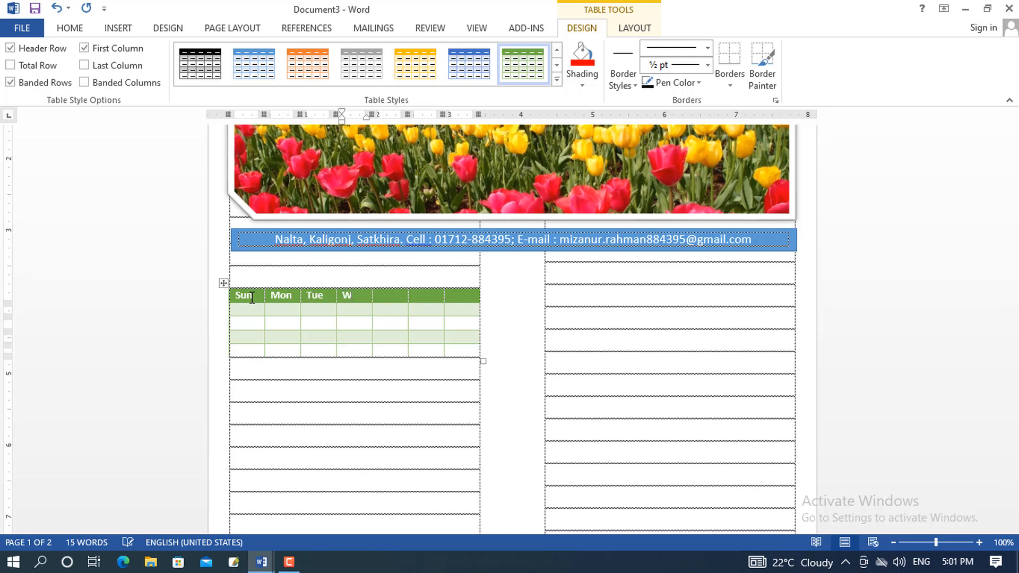
key(Tab)
text(Thu)
key(Tab)
text(Fri)
key(Tab)
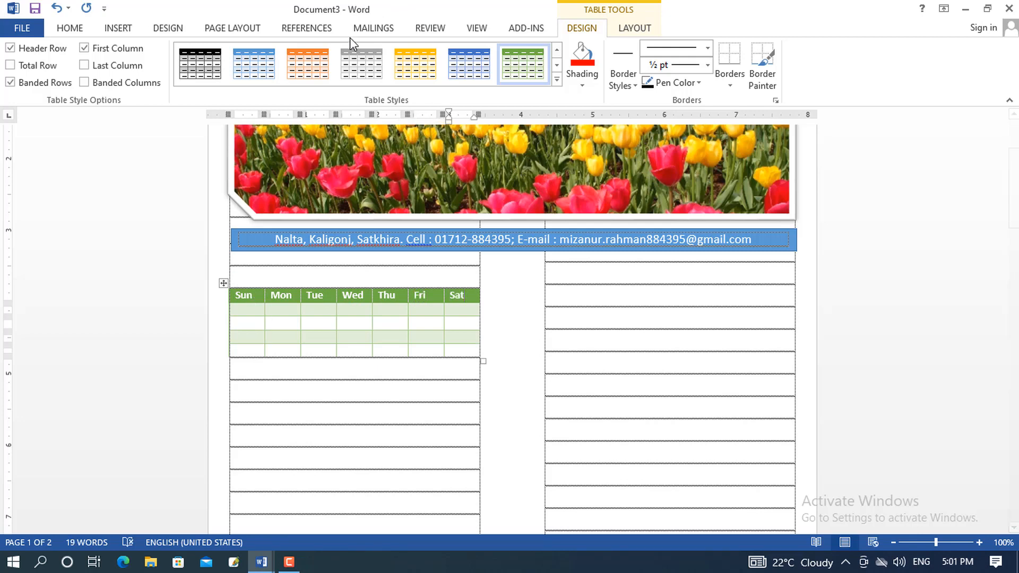
Center the calendar table's contents and check the weekday of January 1, 2023
drag(239, 309, 472, 356)
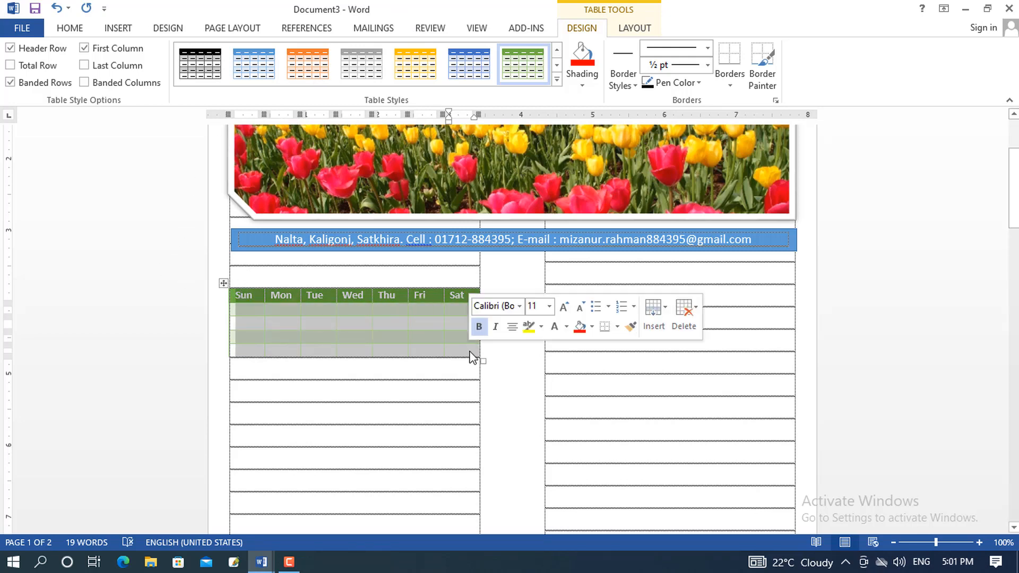
click(72, 28)
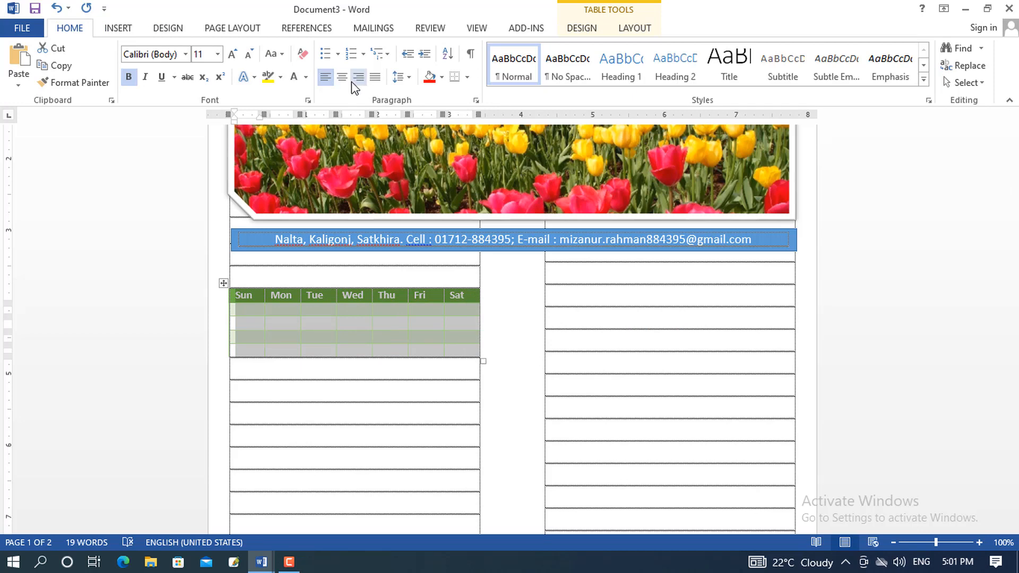
click(343, 78)
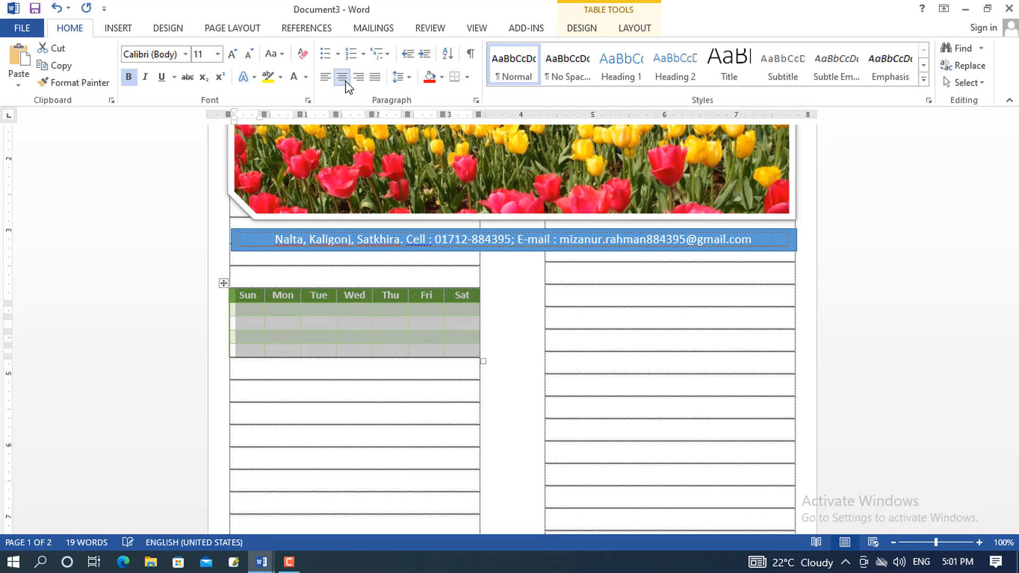
click(262, 309)
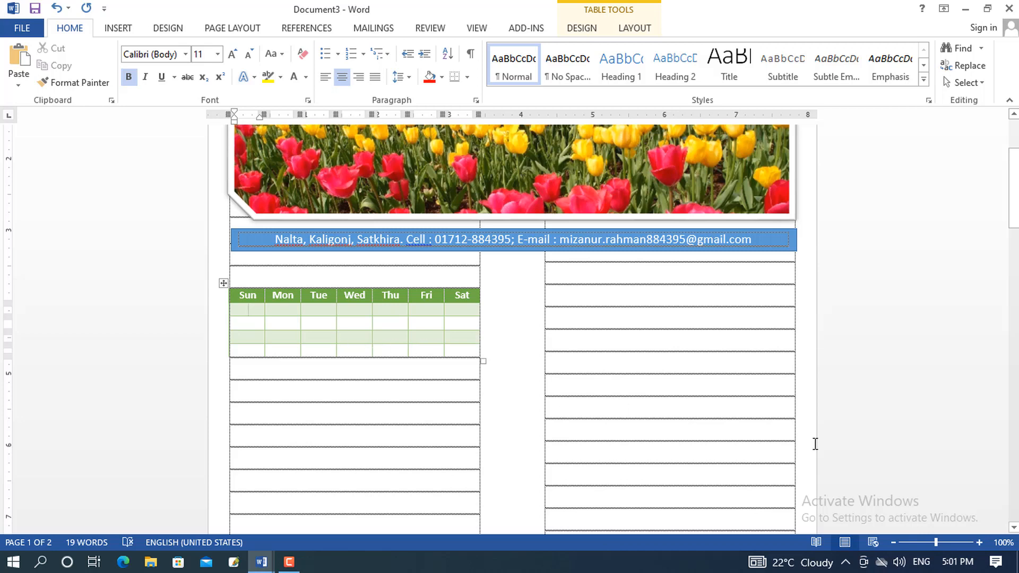
click(954, 564)
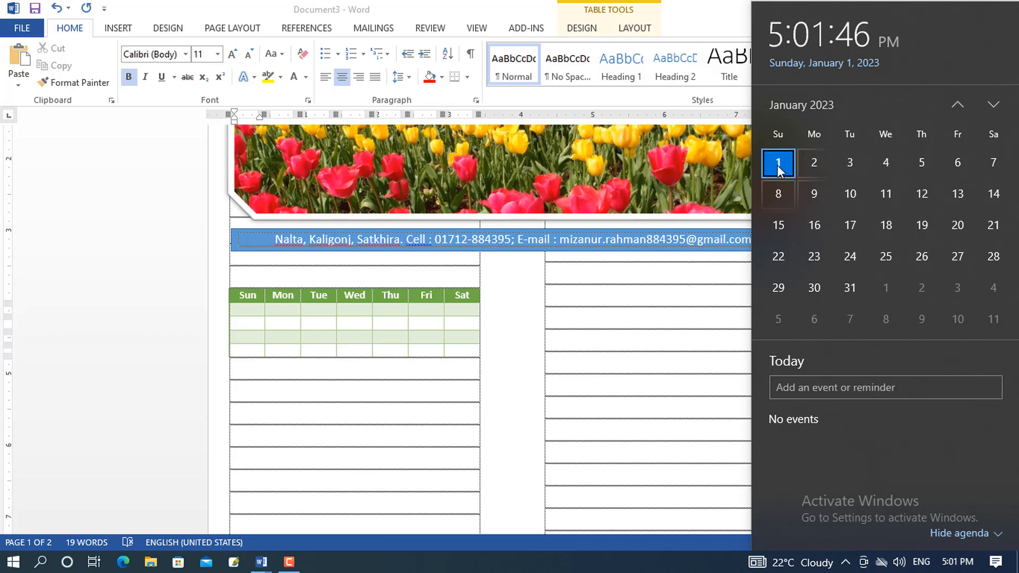
click(246, 309)
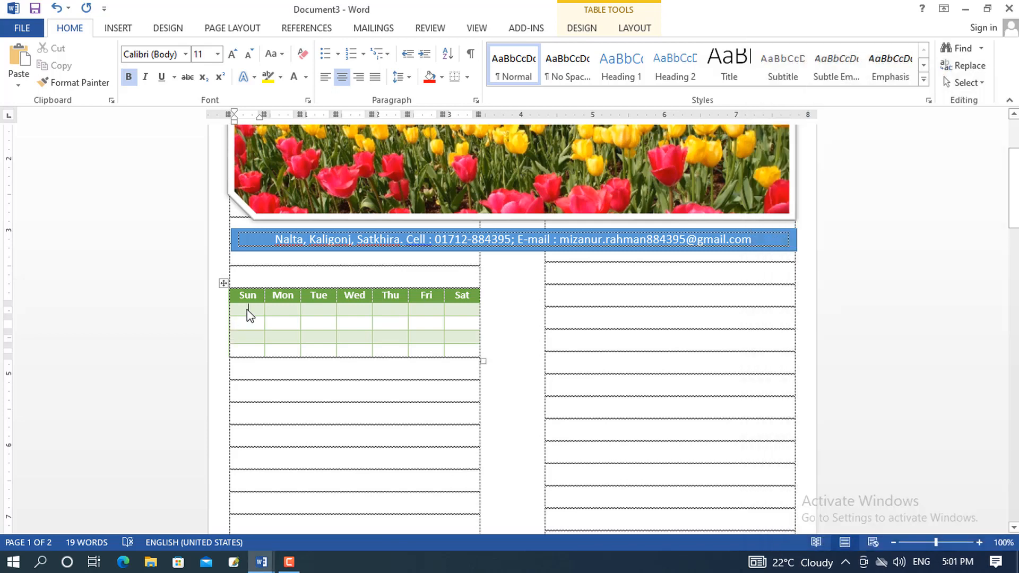
Enter January dates 1 through 14 in the first two week rows
text(1)
key(Tab)
text(2)
key(Tab)
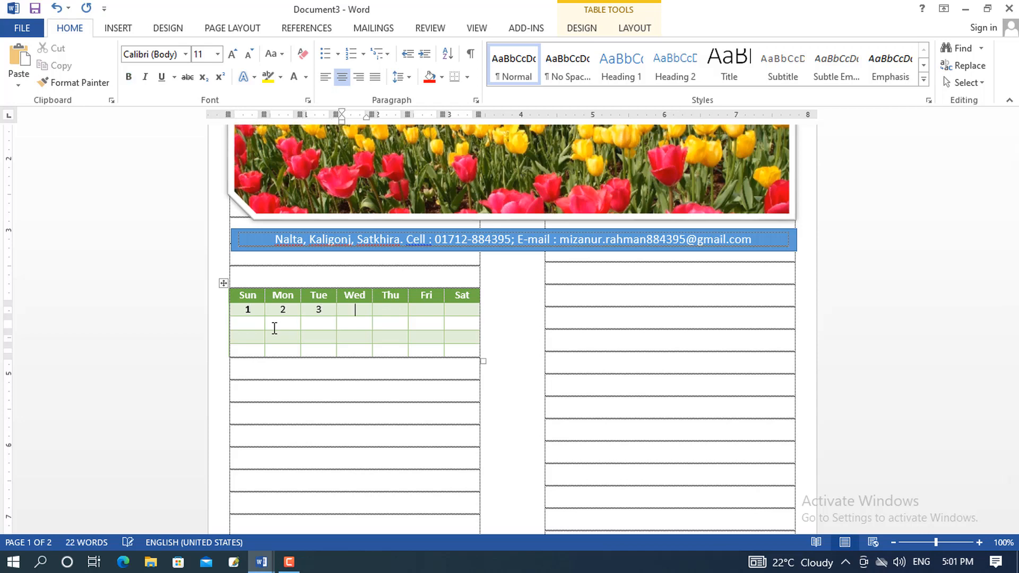
text(4)
key(Tab)
text(5)
key(Tab)
text(6)
key(Tab)
text(7)
key(Tab)
text(8)
key(Tab)
text(9)
key(Tab)
text(10)
key(Tab)
text(11)
key(Tab)
text(12)
key(Tab)
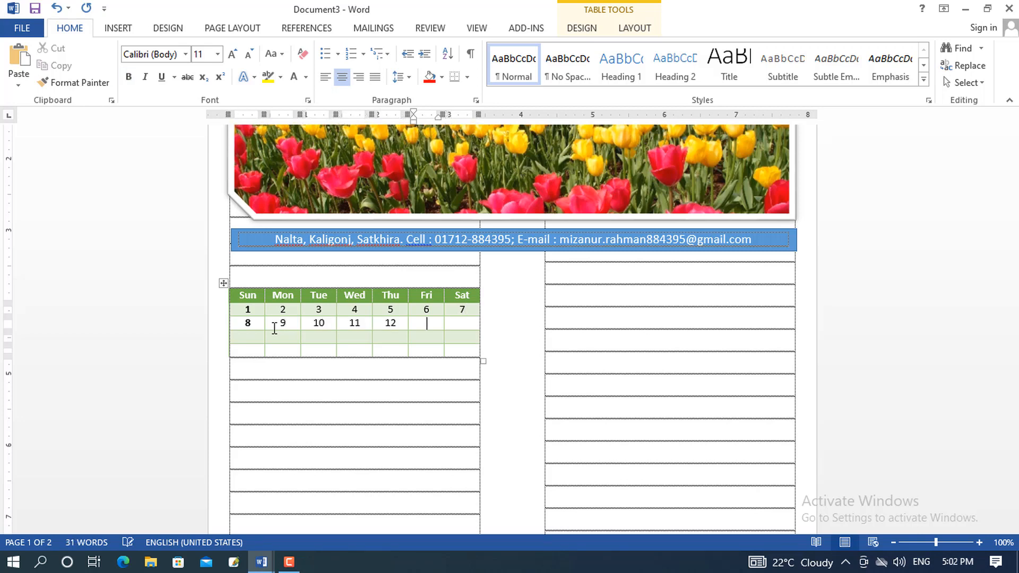
text(13)
key(Tab)
text(14)
key(Tab)
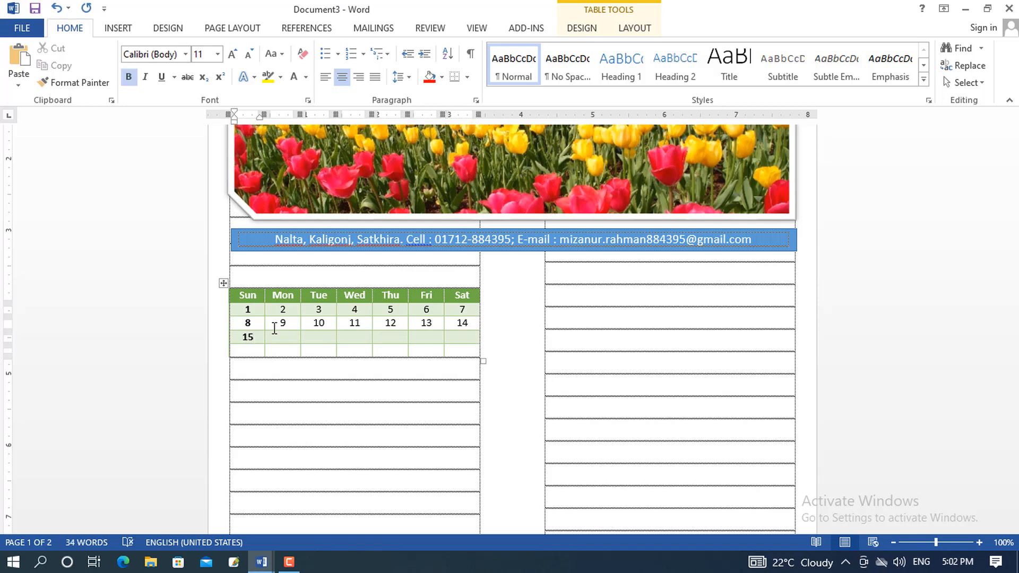
Enter dates 15 through 28 in the third and fourth week rows
key(Tab)
text(16)
key(Tab)
text(17)
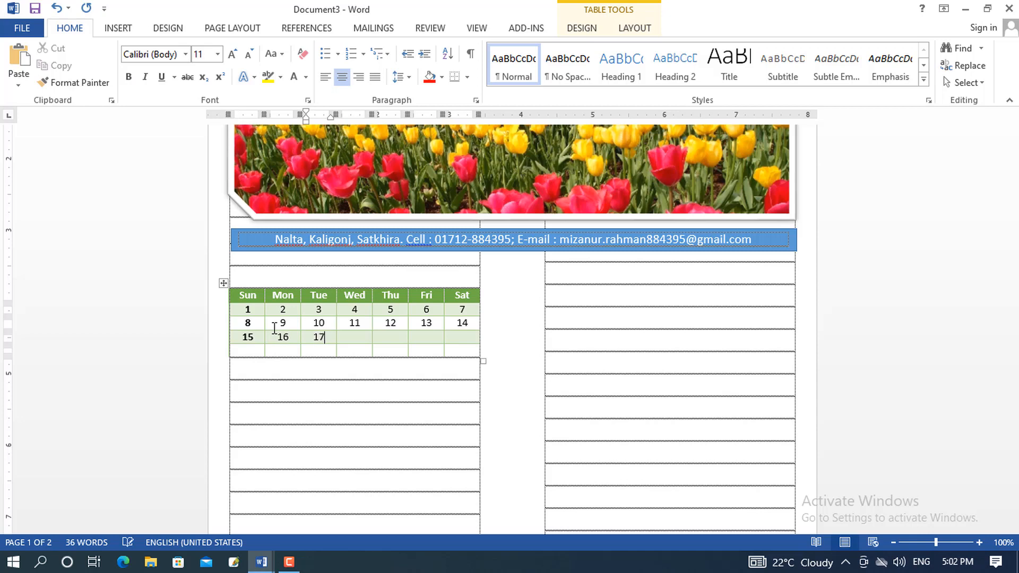
key(Tab)
key(Tab)
text(19)
key(Tab)
key(Tab)
text(21)
key(Tab)
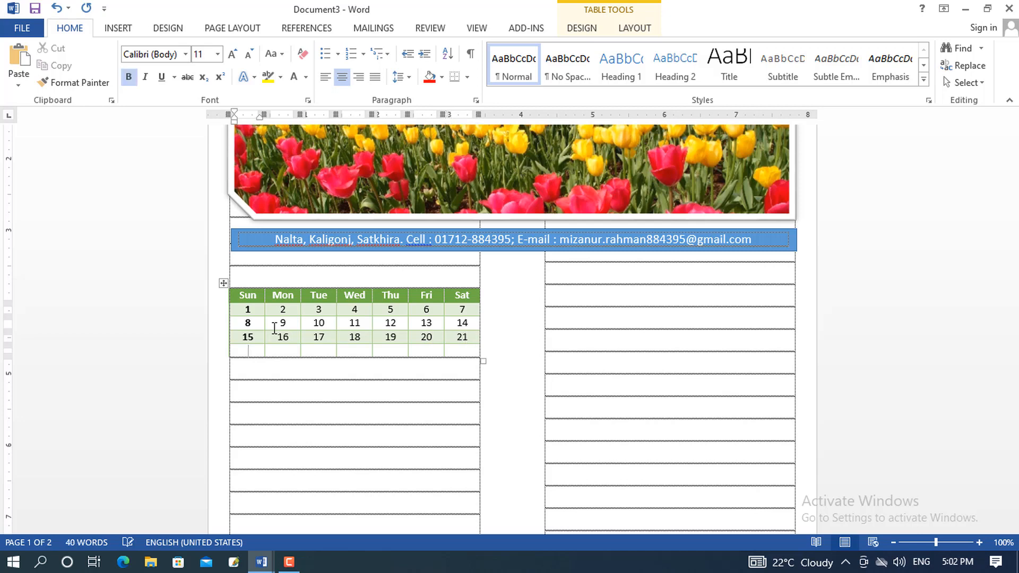
text(22)
key(Tab)
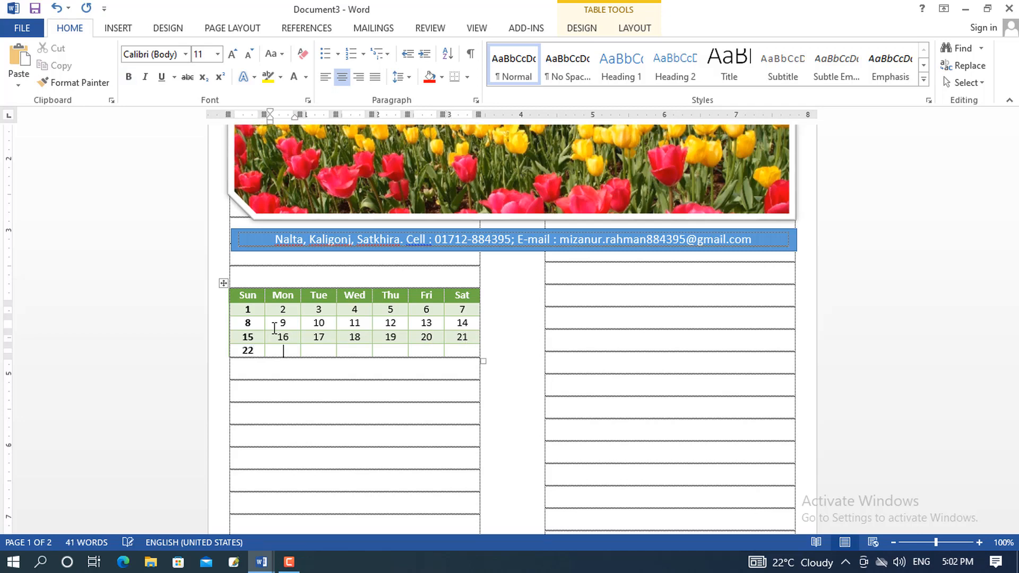
text(23)
key(Tab)
text(23)
key(Tab)
text(25)
key(Tab)
text(26)
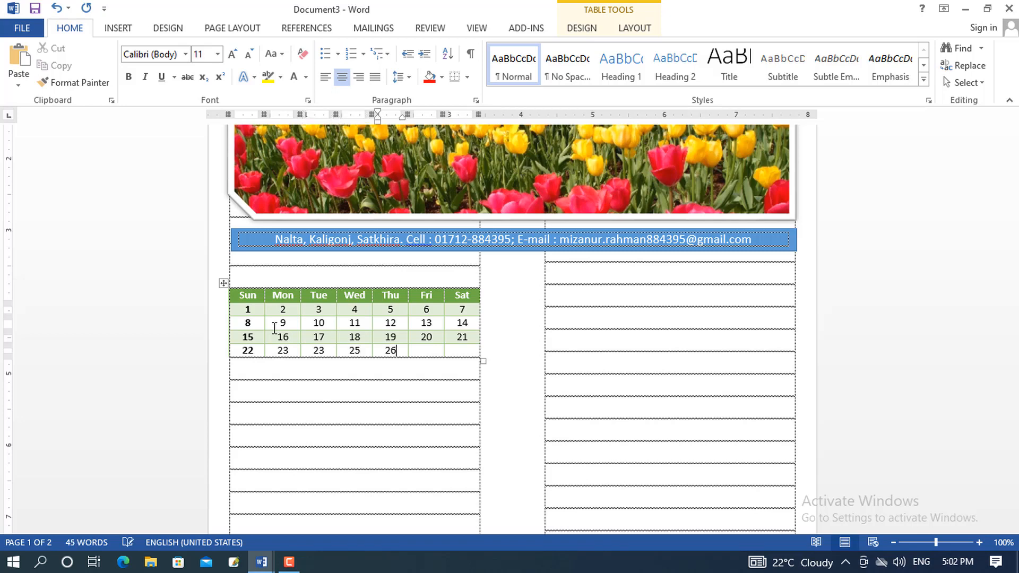
key(Tab)
text(27)
key(Tab)
text(28)
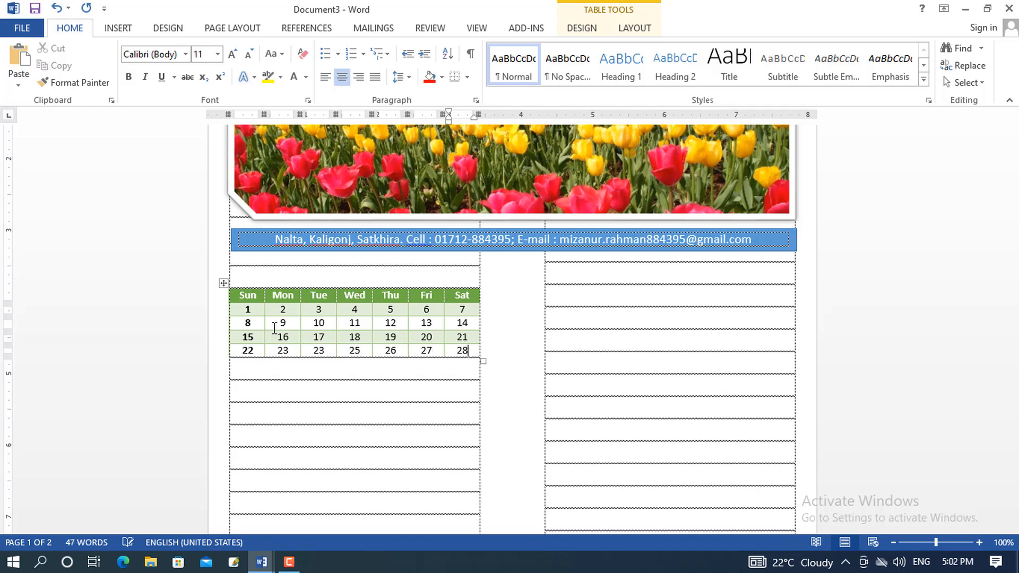
Add a final table row holding the dates 29, 30 and 31
key(Tab)
text(2)
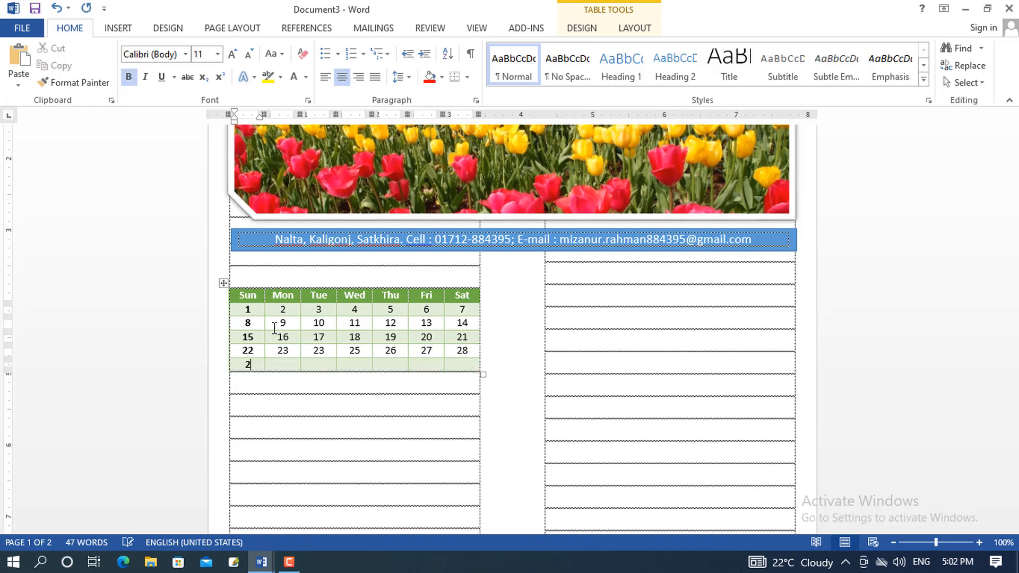
key(Tab)
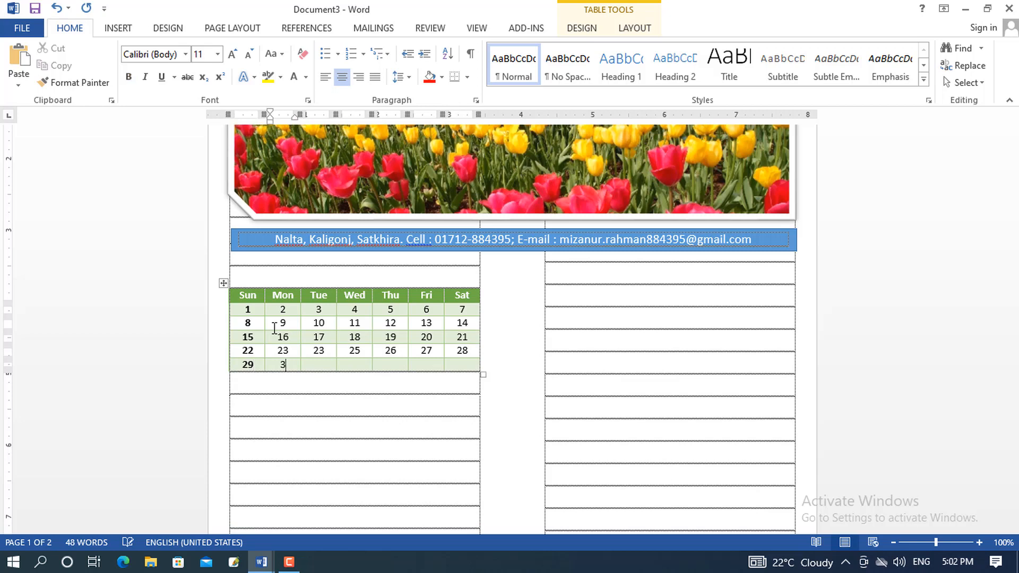
key(Tab)
text(31)
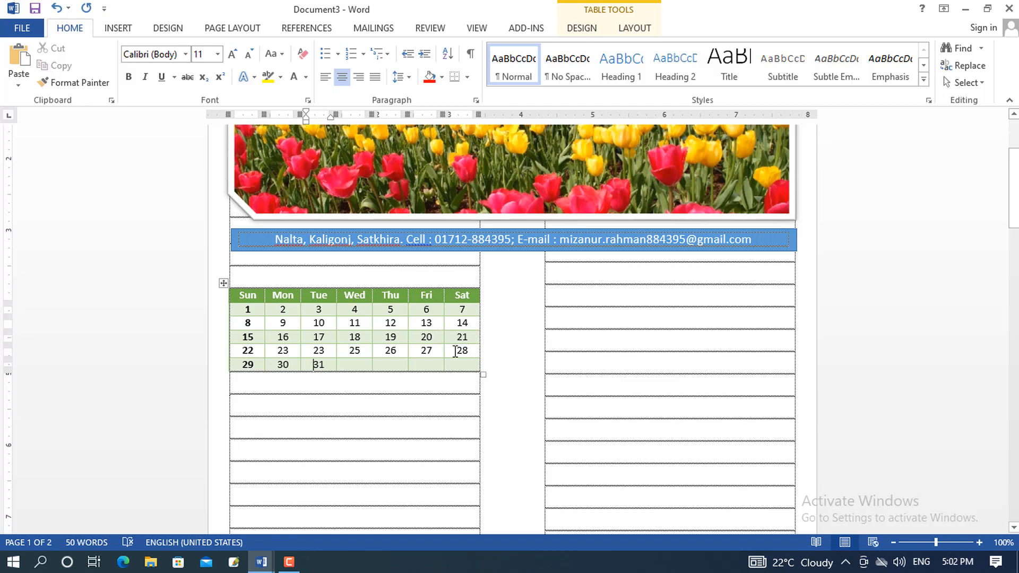
Fill the Fri and Sat weekend columns with standard Red shading
mouse_move(424, 295)
mouse_down()
mouse_move(460, 361)
mouse_move(441, 357)
mouse_up()
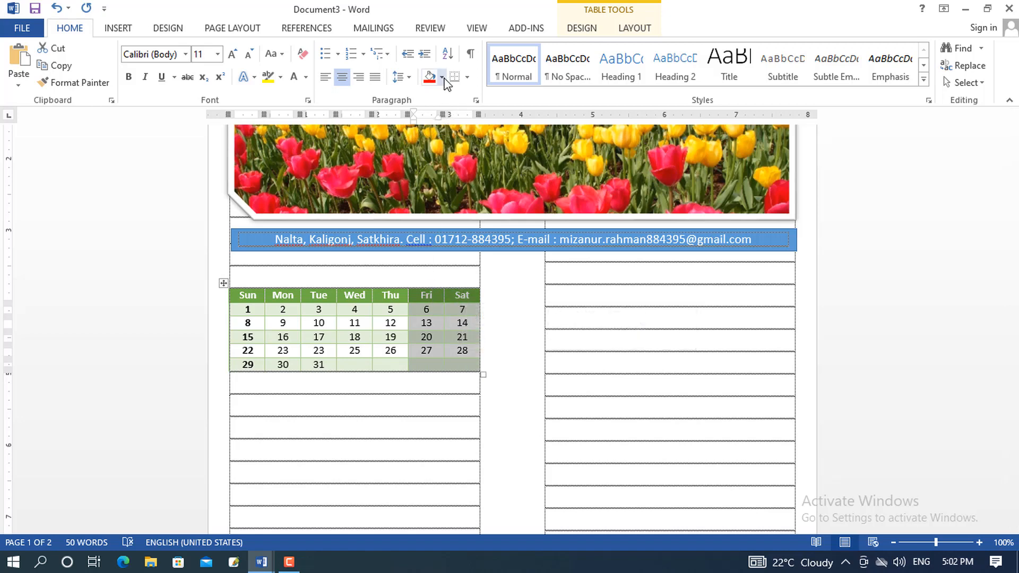
click(589, 28)
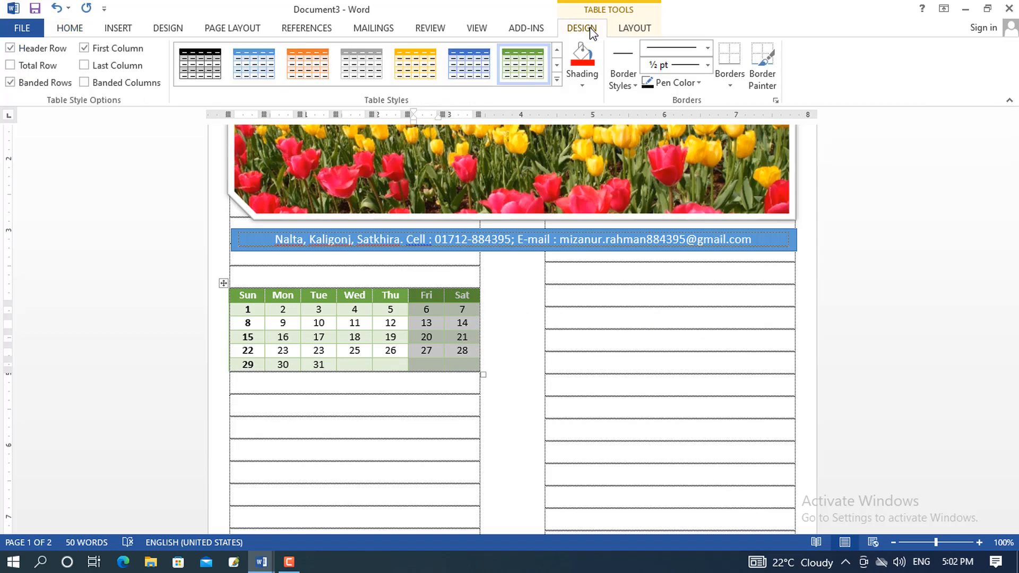
click(583, 85)
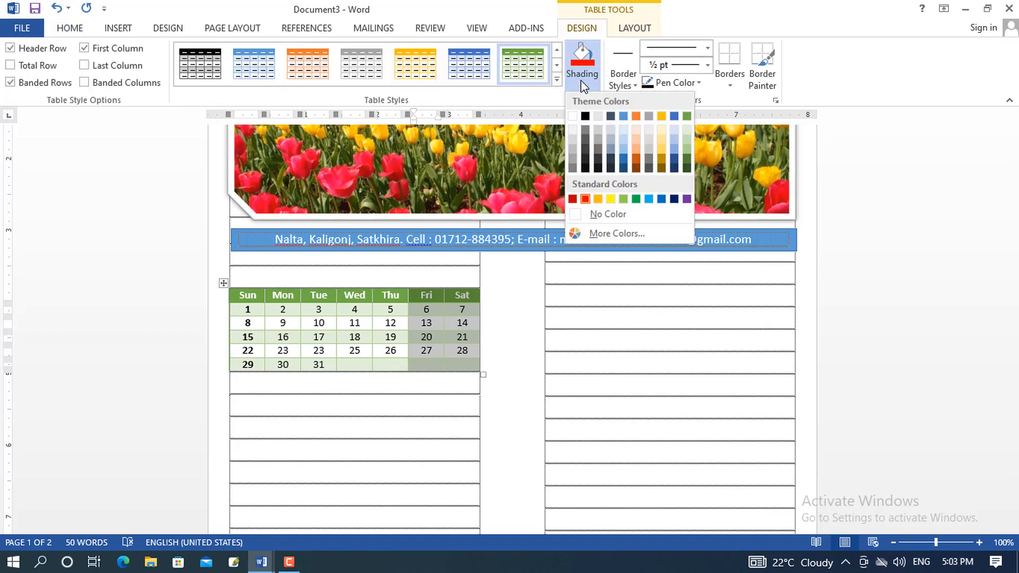
click(586, 200)
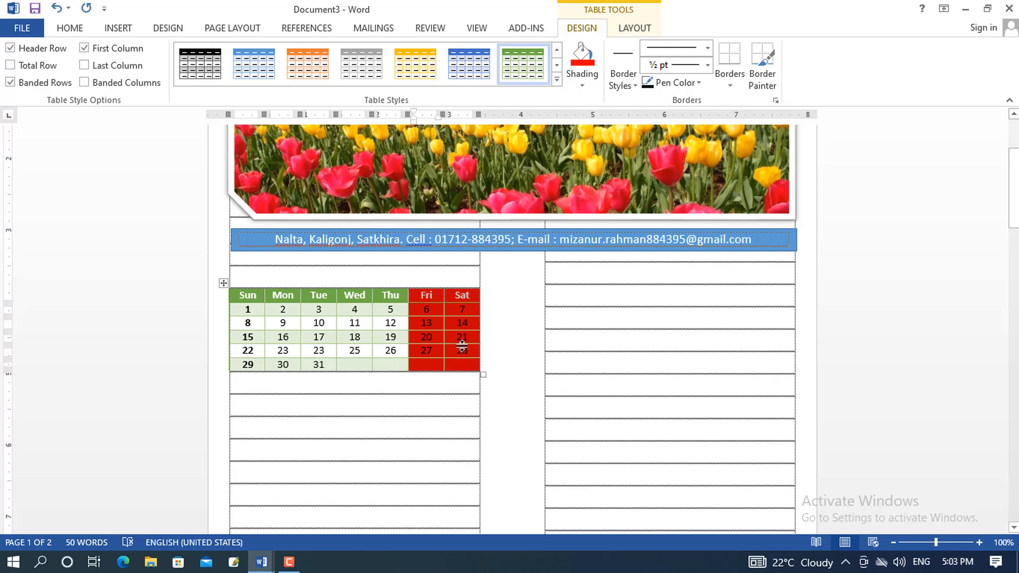
click(75, 27)
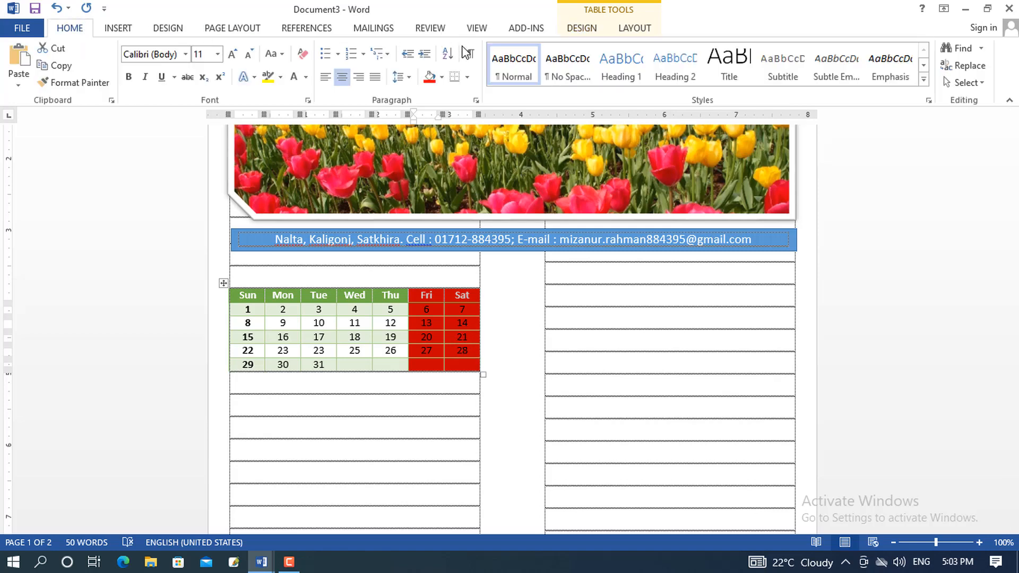
click(306, 77)
click(293, 130)
click(419, 275)
Type a 'January' heading above the table and make it bold, 18 pt and right-aligned
click(435, 314)
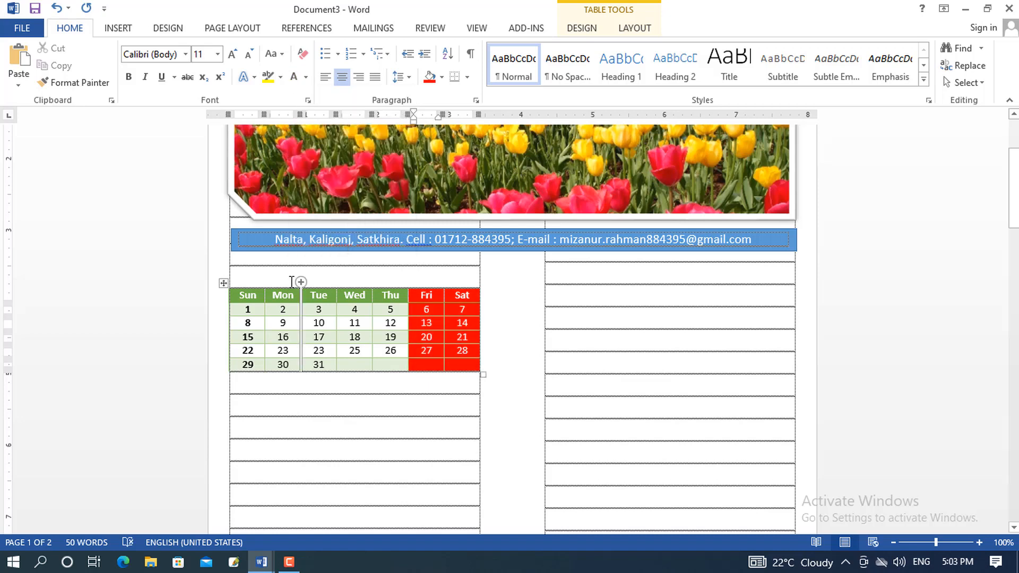
click(294, 278)
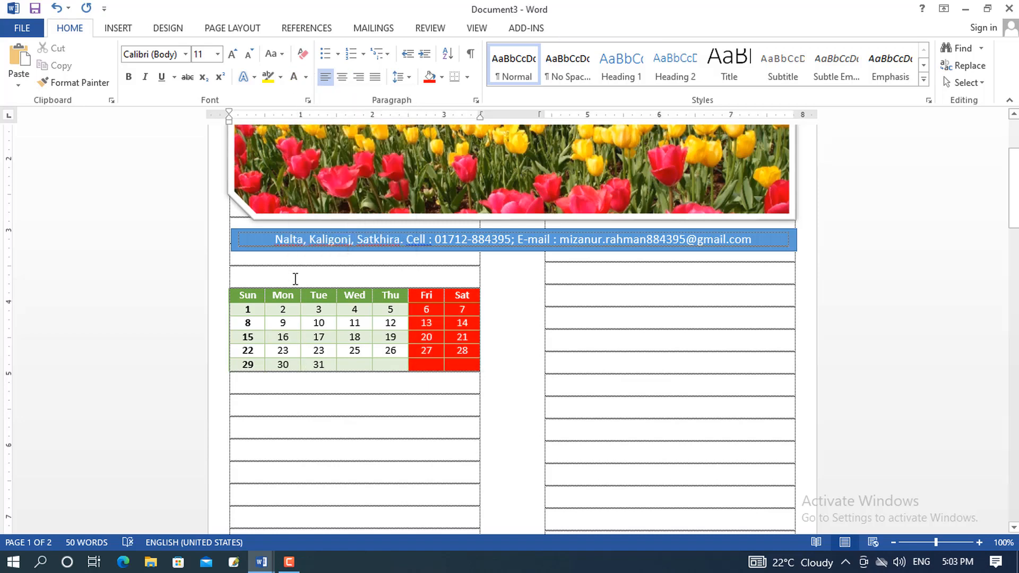
text(Ja)
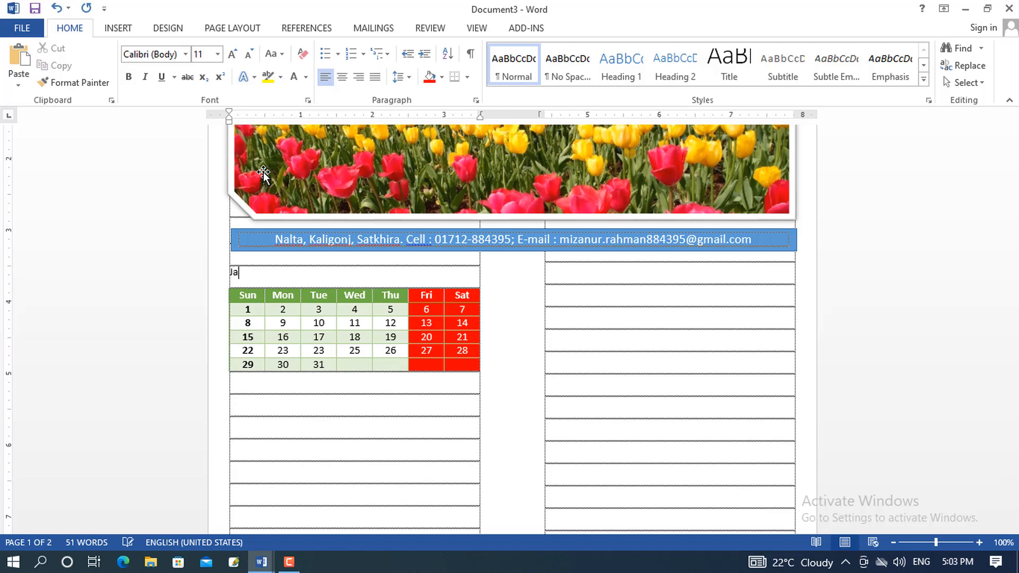
text(nuary)
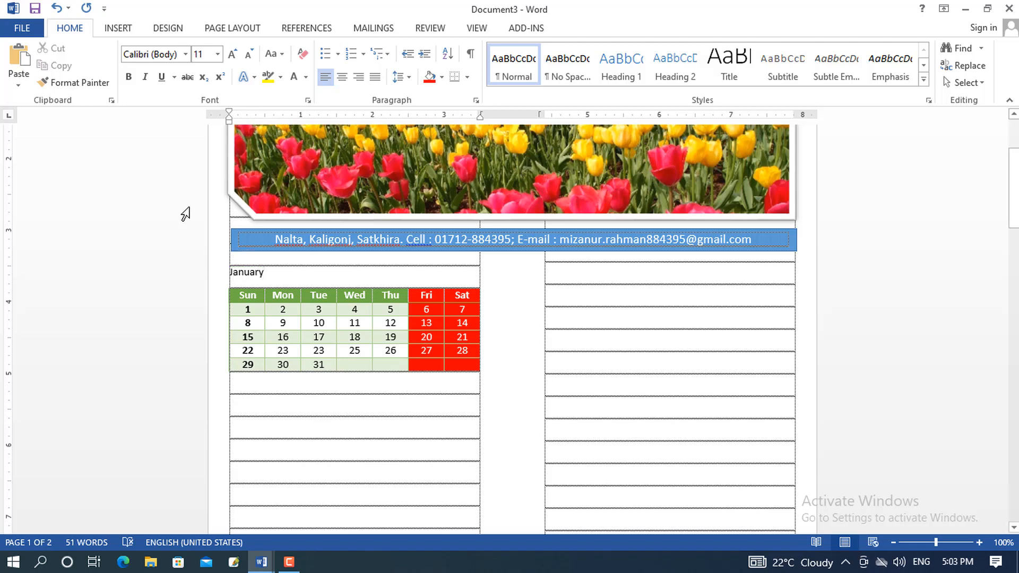
click(196, 280)
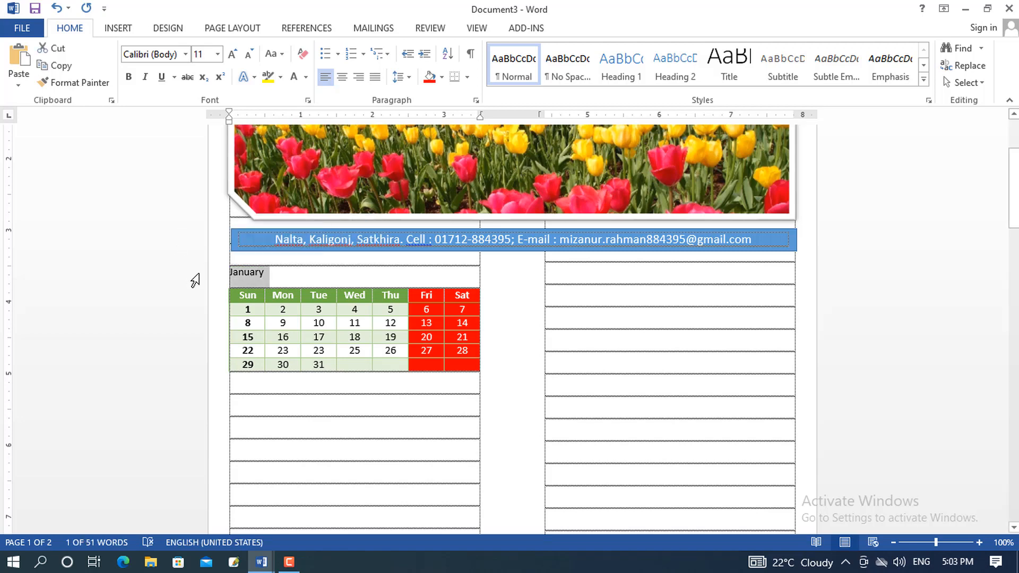
key(ctrl+bracketright)
key(ctrl+bracketright)
key(ctrl+bracketright)
key(ctrl+bracketright)
key(ctrl+bracketright)
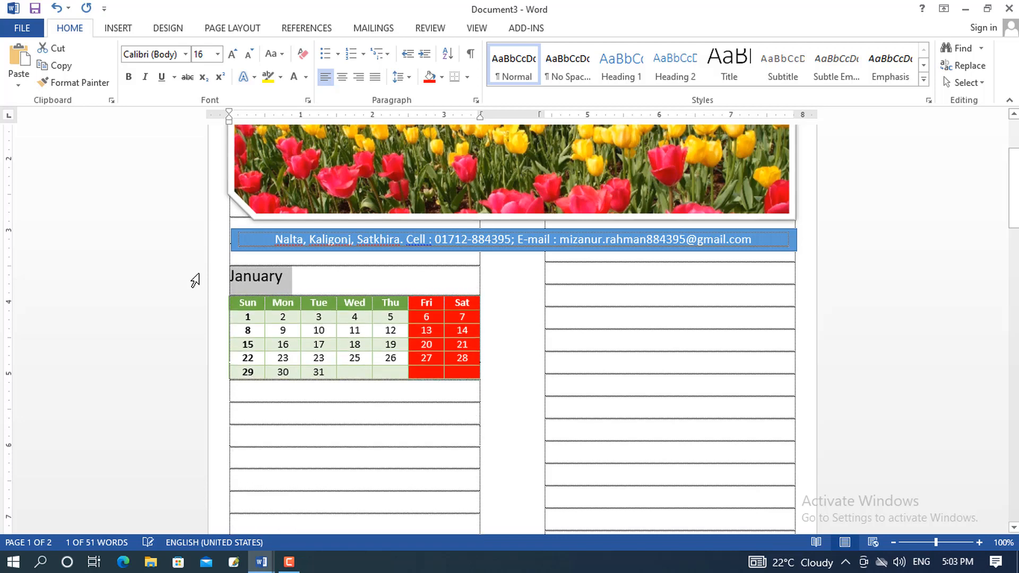
key(ctrl+bracketright)
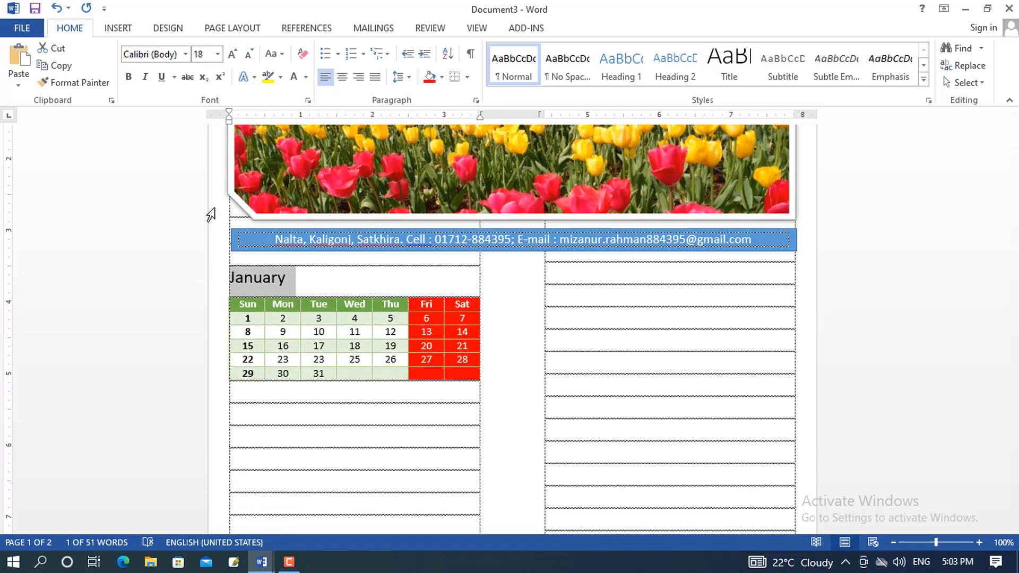
click(130, 80)
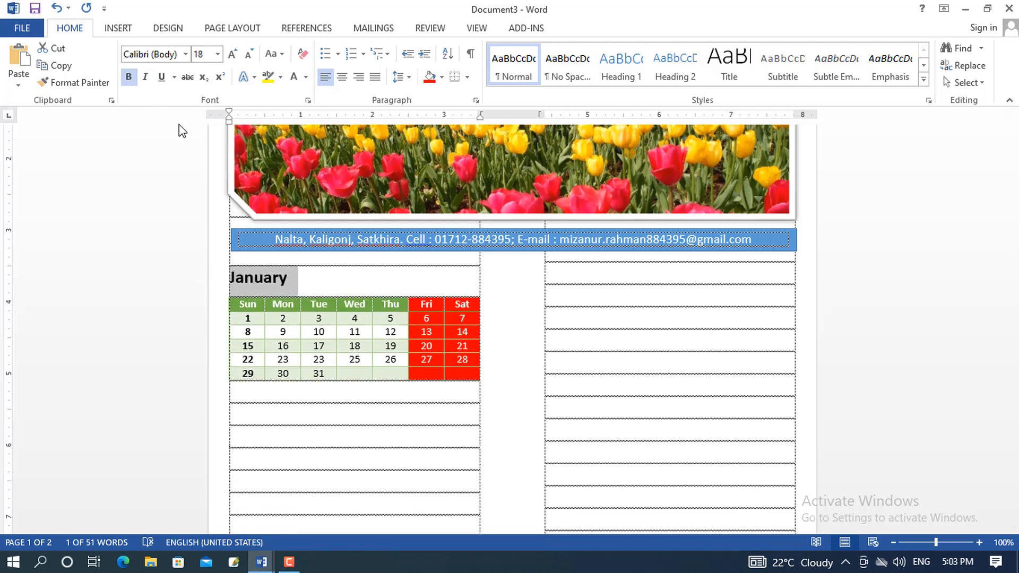
click(358, 78)
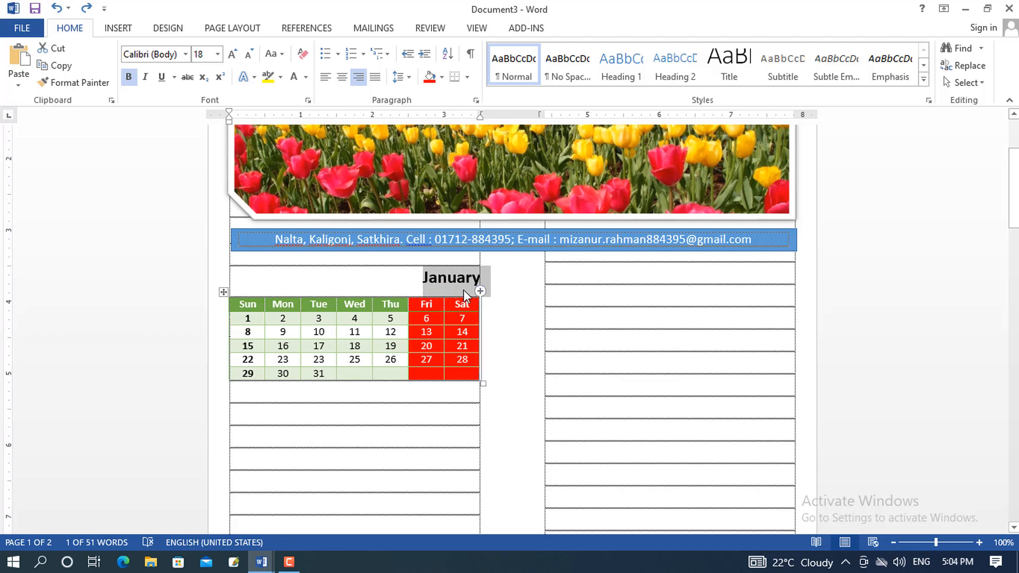
Set the January heading to 0 pt spacing after and Single line spacing
click(399, 77)
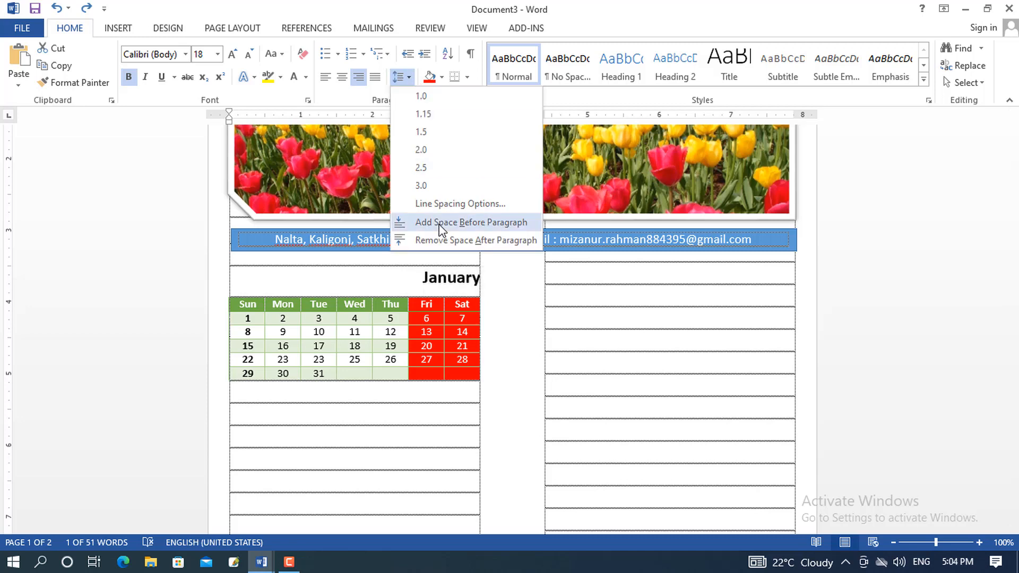
click(435, 204)
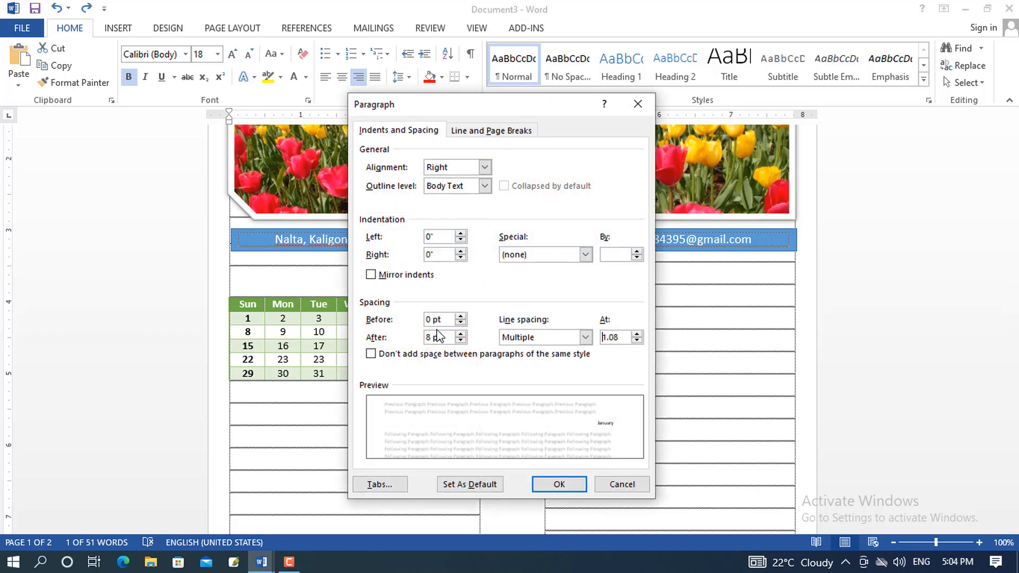
click(460, 340)
click(460, 340)
click(533, 337)
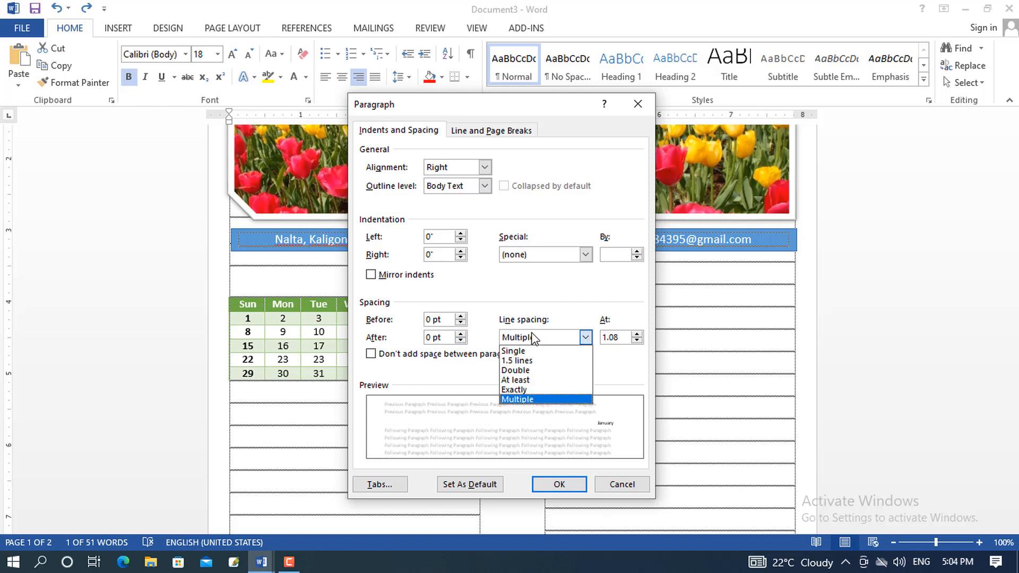
click(516, 351)
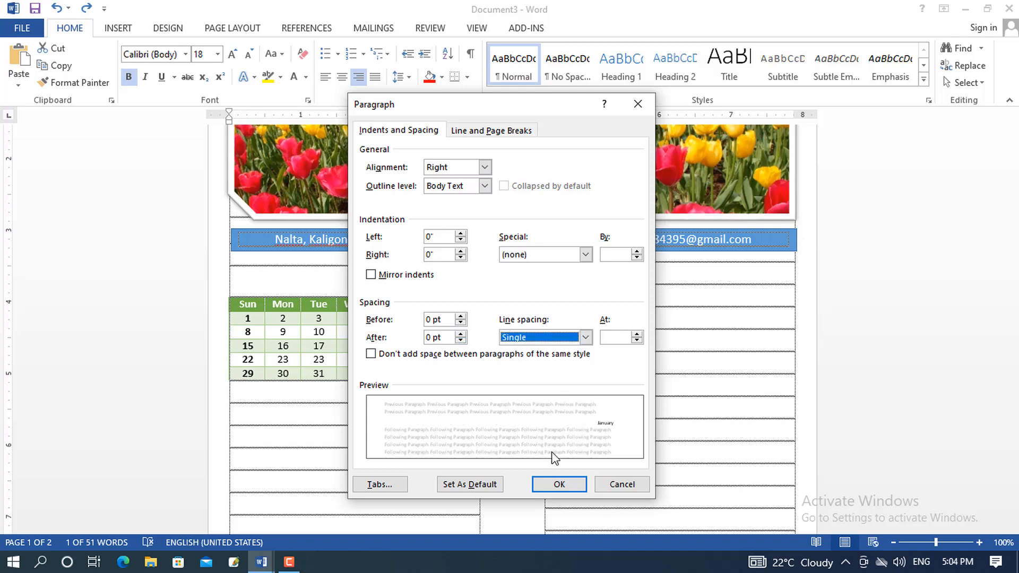
click(559, 485)
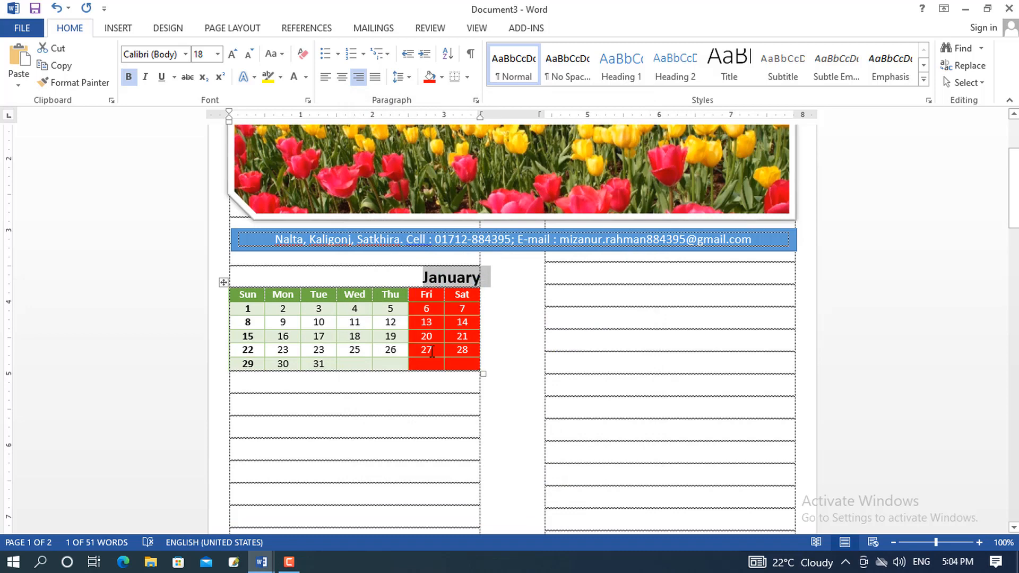
click(431, 277)
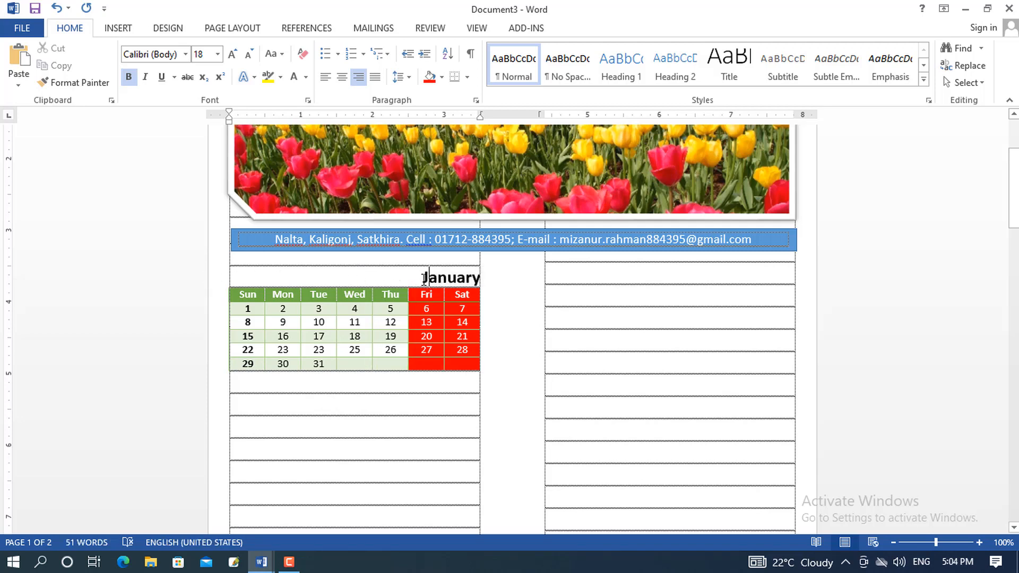
Paste a copy of the January heading and calendar table into the right column
drag(429, 278, 468, 371)
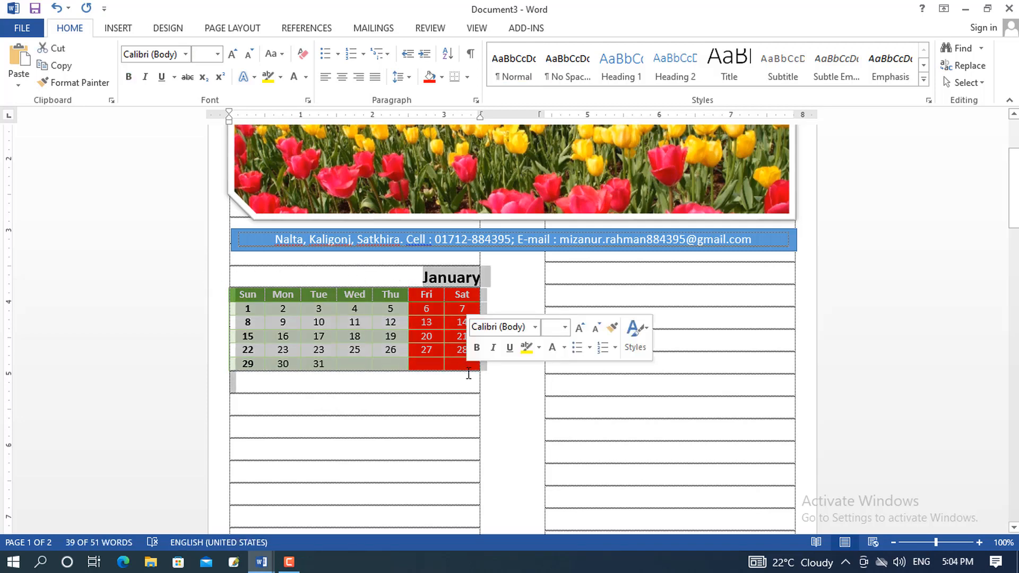
click(572, 272)
key(ctrl+v)
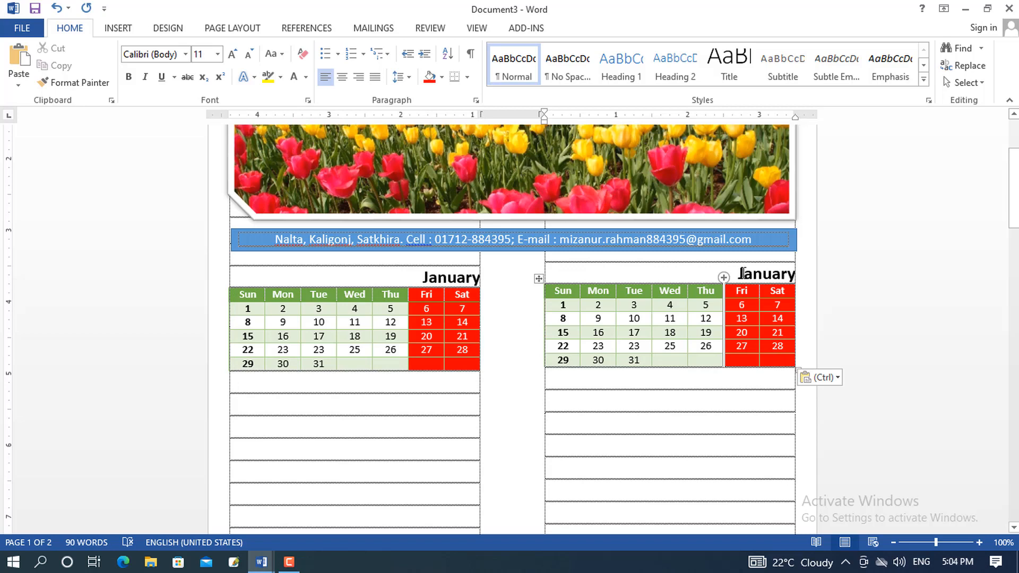
Retitle the copied heading 'February' and select its old date cells
drag(741, 274, 803, 274)
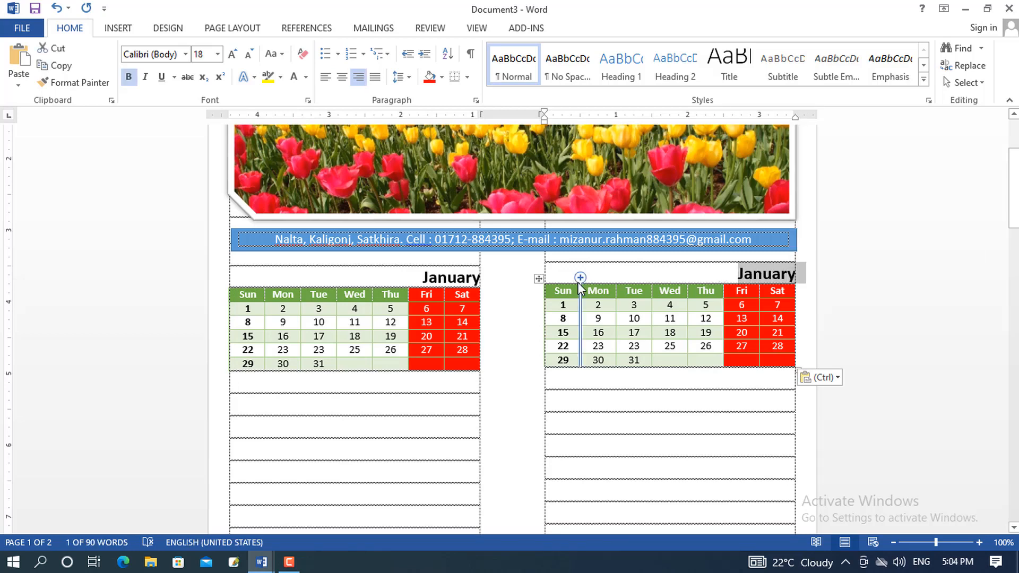
text(Fe)
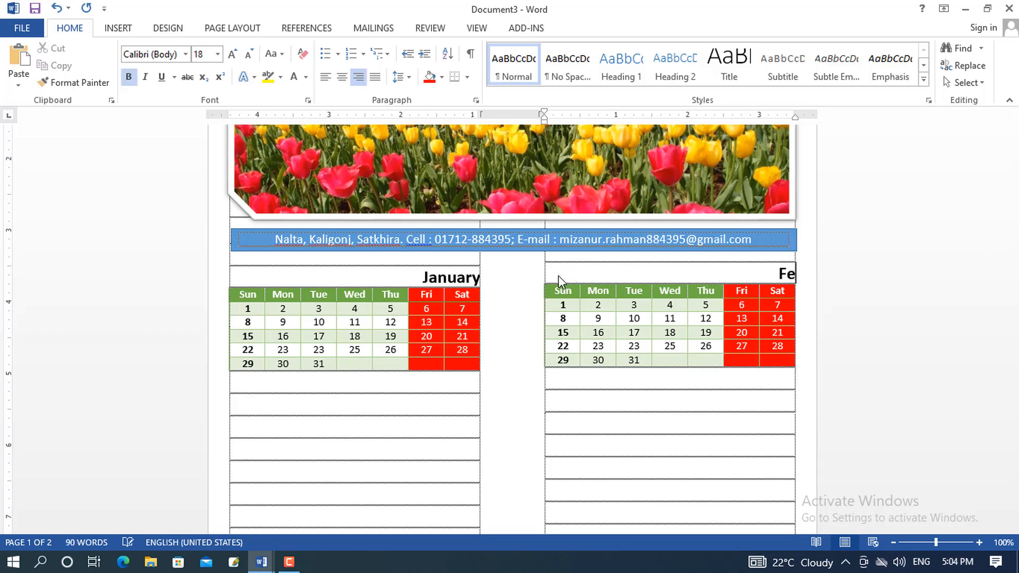
text(brua)
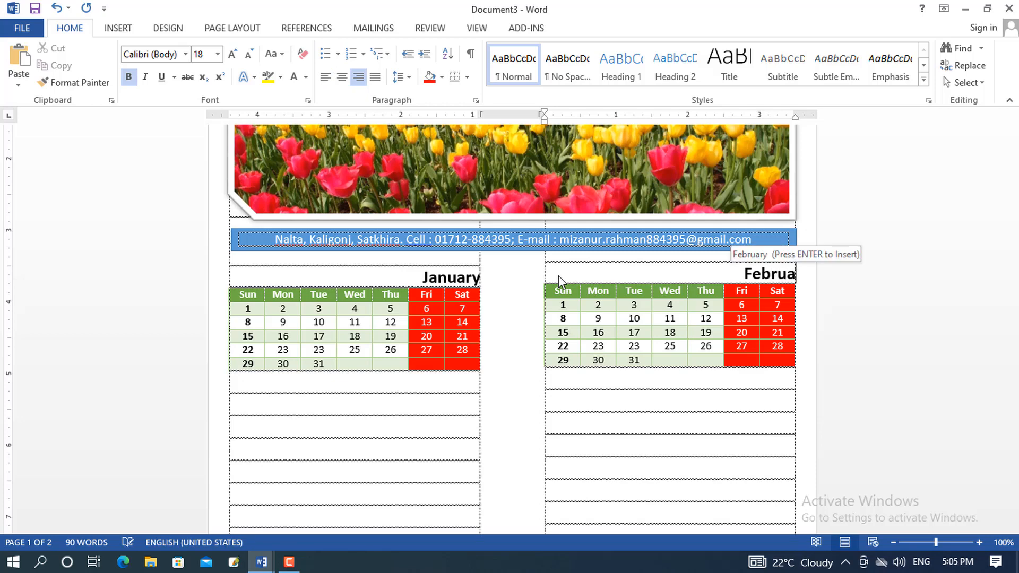
key(Return)
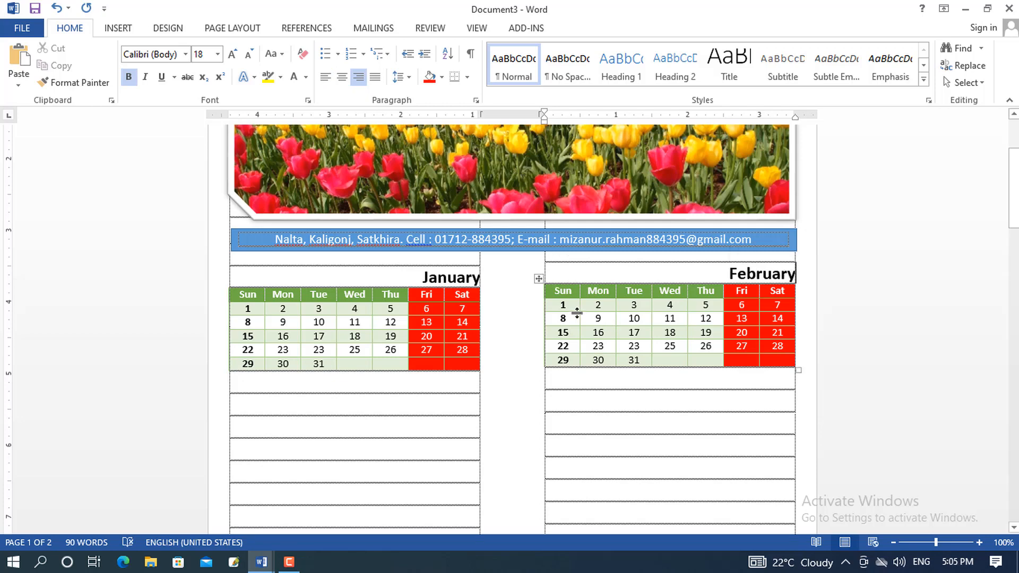
click(560, 317)
drag(563, 304, 775, 357)
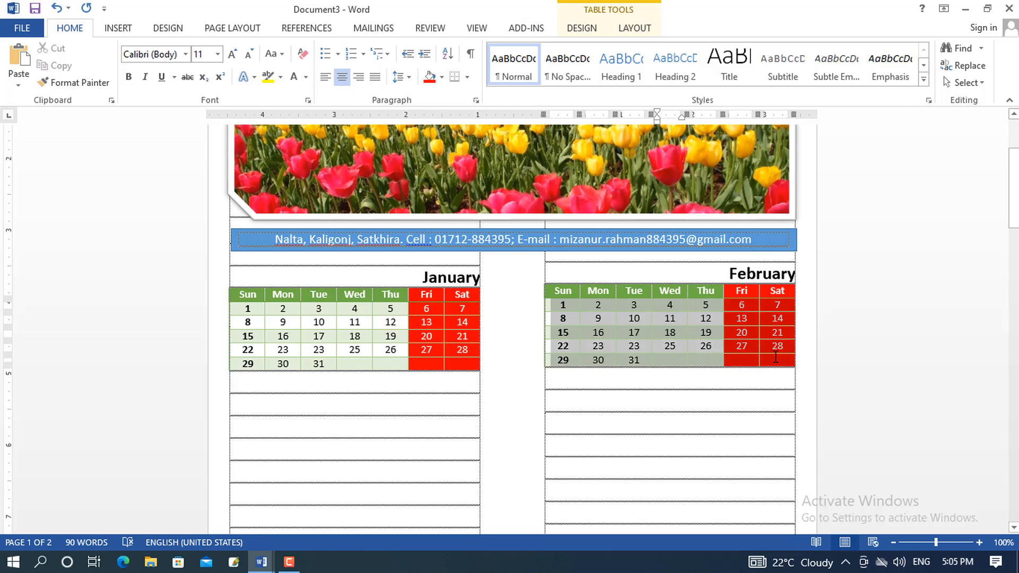
Cut the old January dates out of the February table, checking January's cell formatting
right_click(566, 303)
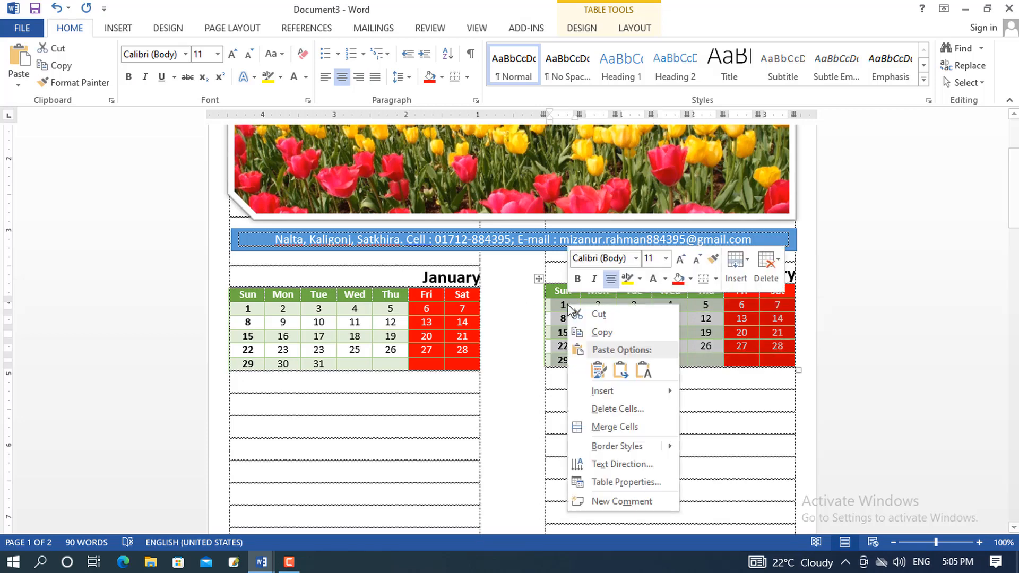
click(600, 315)
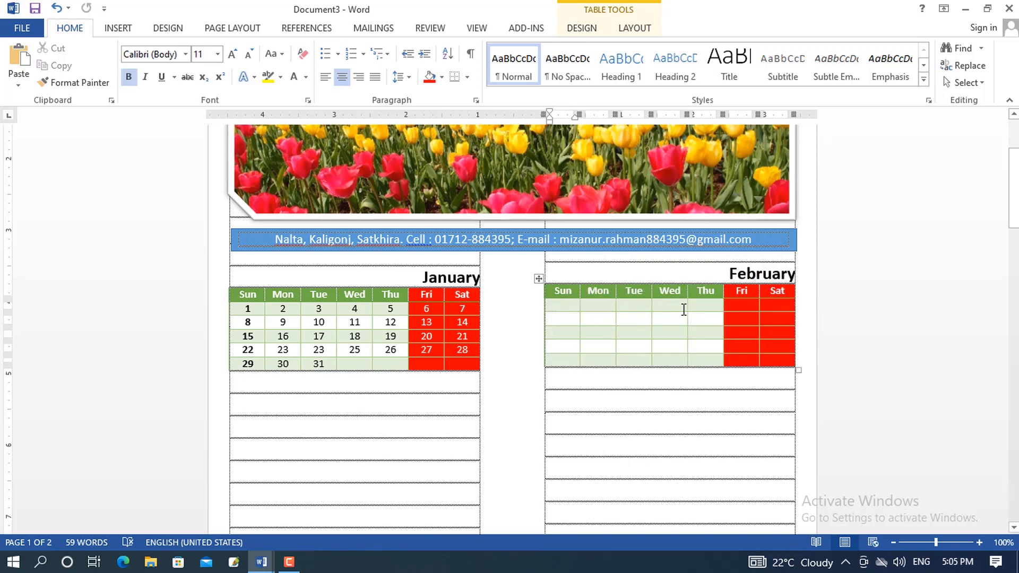
click(328, 367)
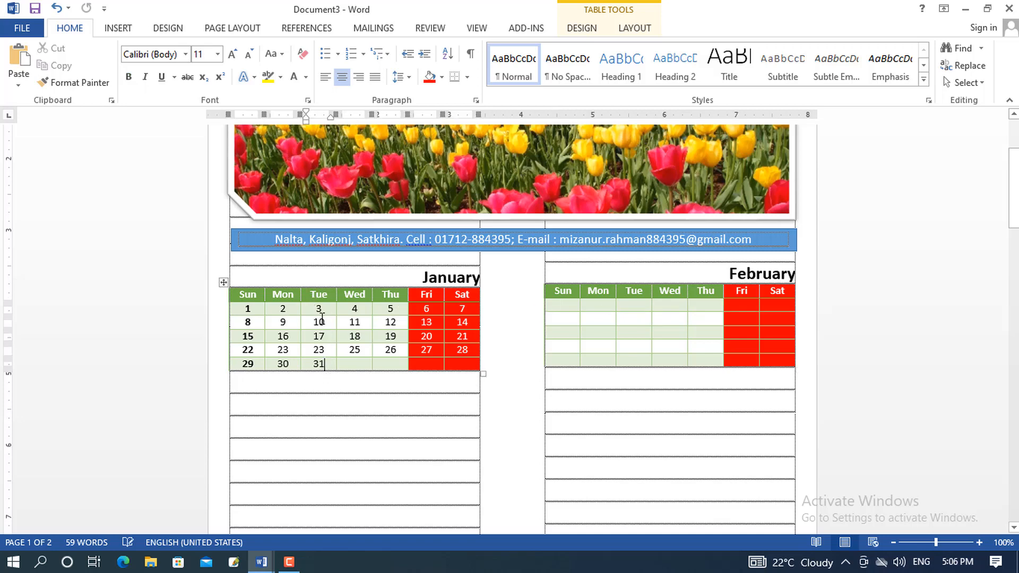
click(324, 298)
Enter February dates 1 to 11, starting in the Wednesday cell
click(672, 307)
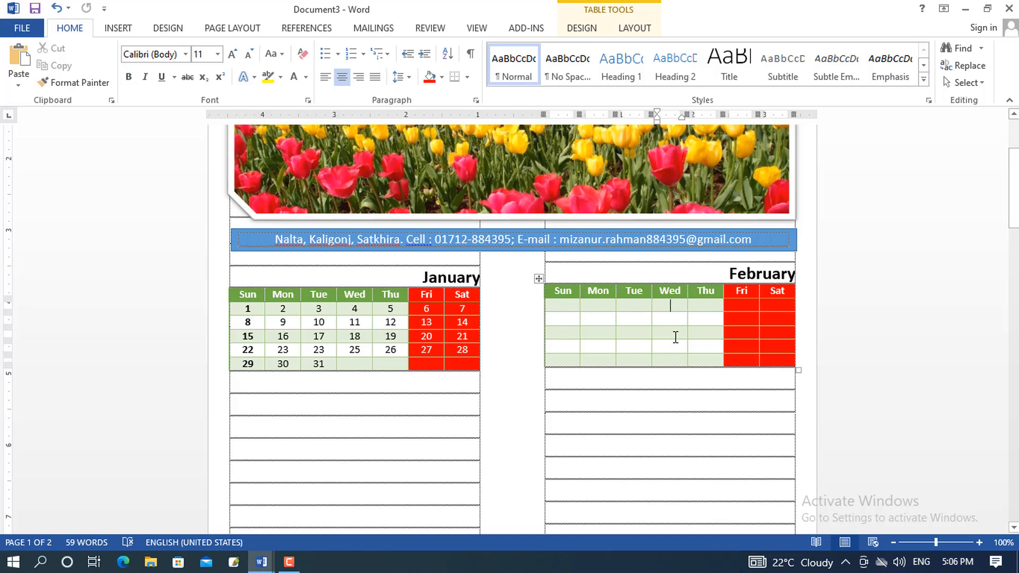
text(1)
key(Tab)
text(2)
key(Tab)
text(3)
key(Tab)
text(4)
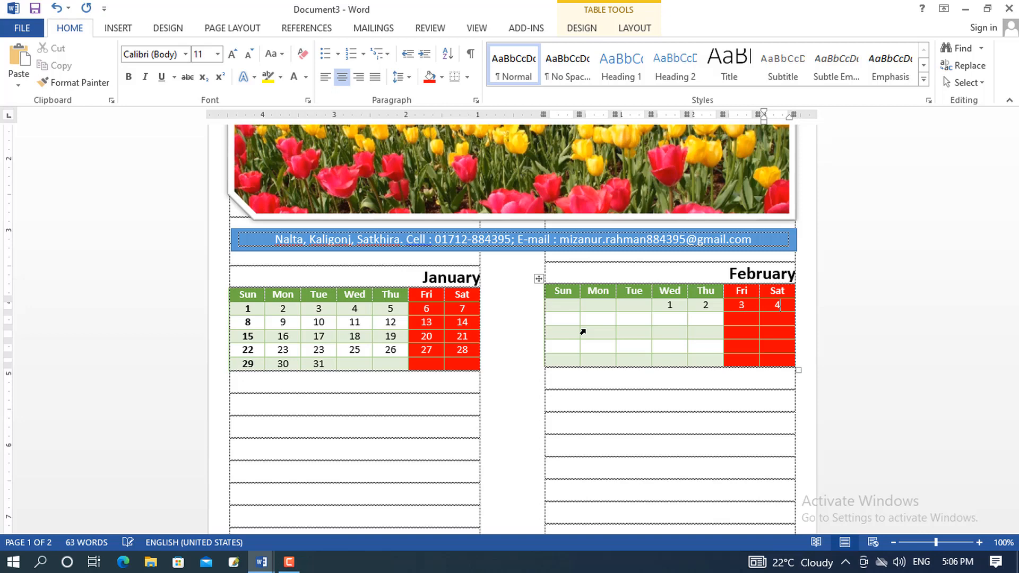
key(Tab)
key(Tab)
text(6)
key(Tab)
text(7)
key(Tab)
text(8)
key(Tab)
text(9)
key(Tab)
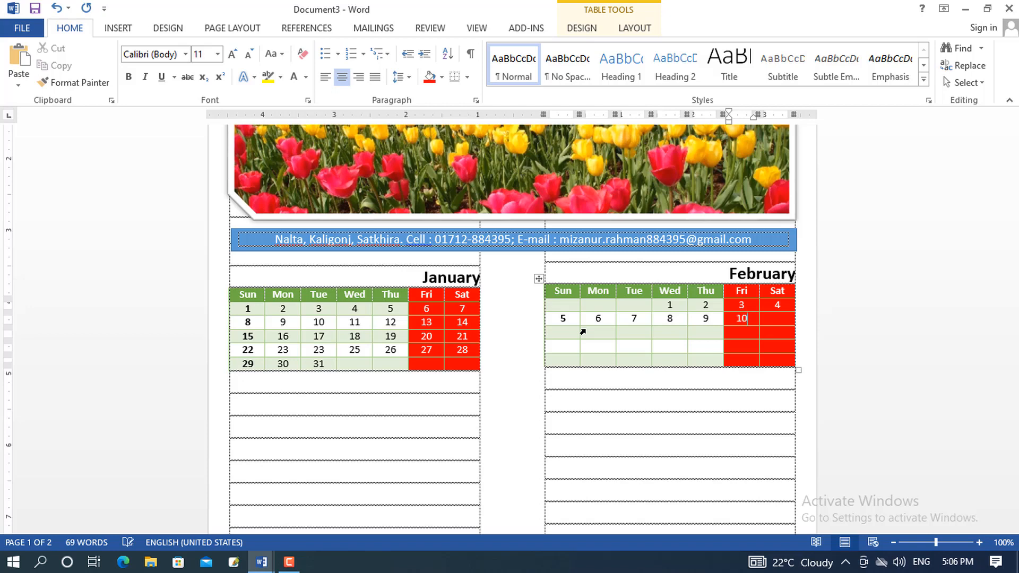
text(10)
key(Tab)
text(11)
Enter February dates 12 to 28, ending with 27 and 28 in the last row
key(Tab)
text(12)
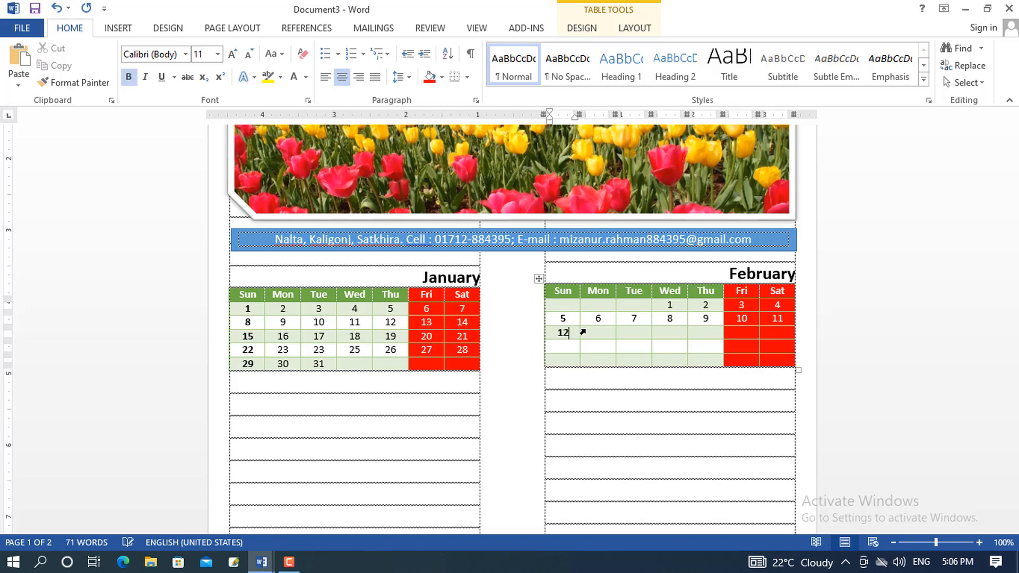
key(Tab)
text(13)
key(Tab)
text(14)
key(Tab)
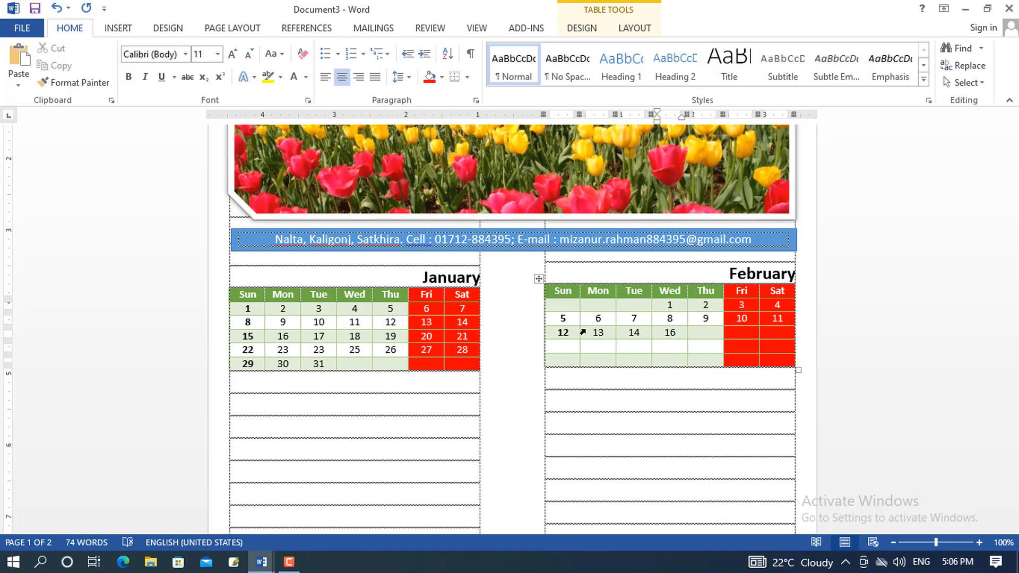
key(Tab)
text(17)
key(Tab)
text(18)
key(Tab)
key(Tab)
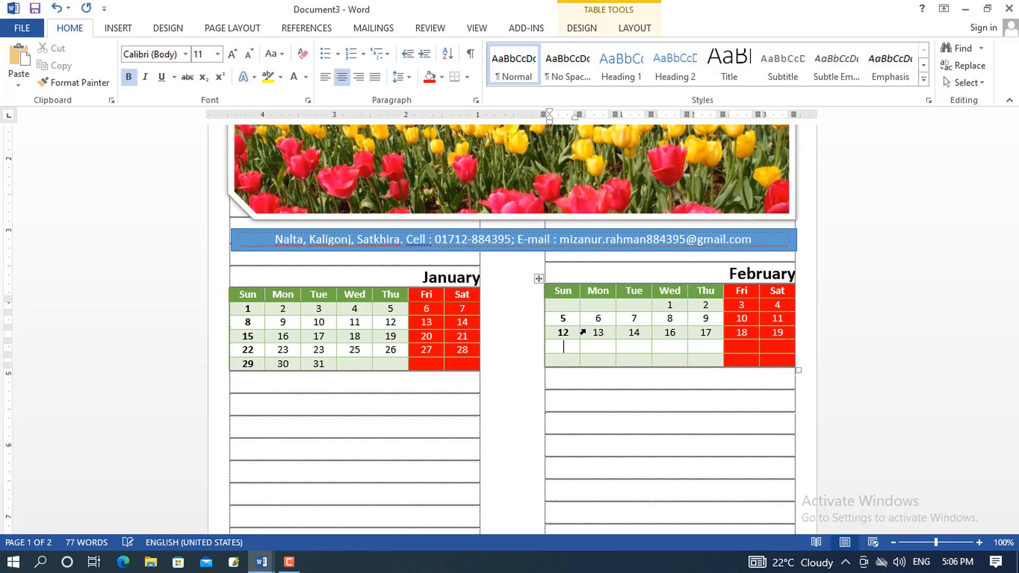
text(20)
key(Tab)
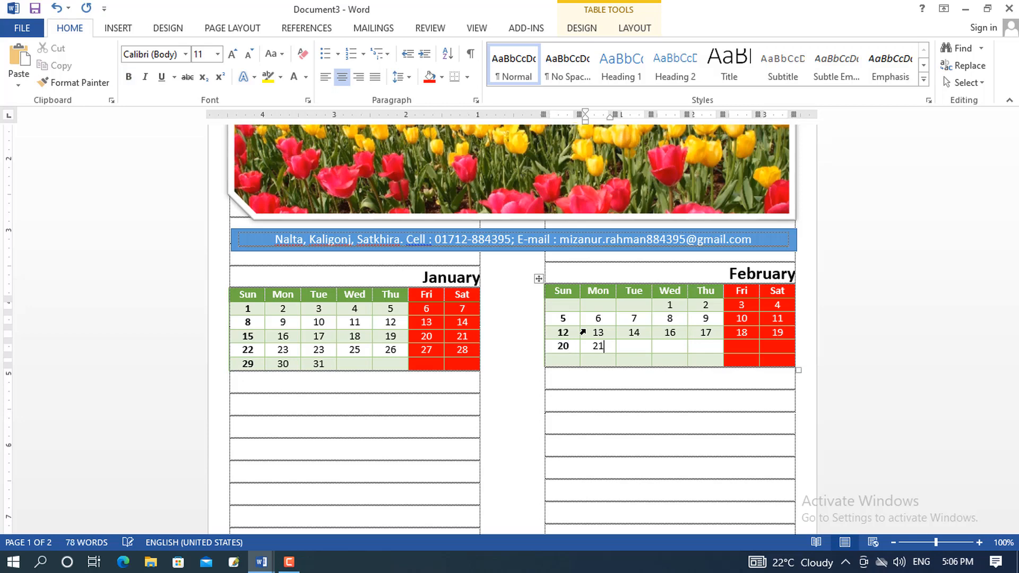
key(Tab)
text(22)
key(Tab)
text(23)
key(Tab)
text(24)
key(Tab)
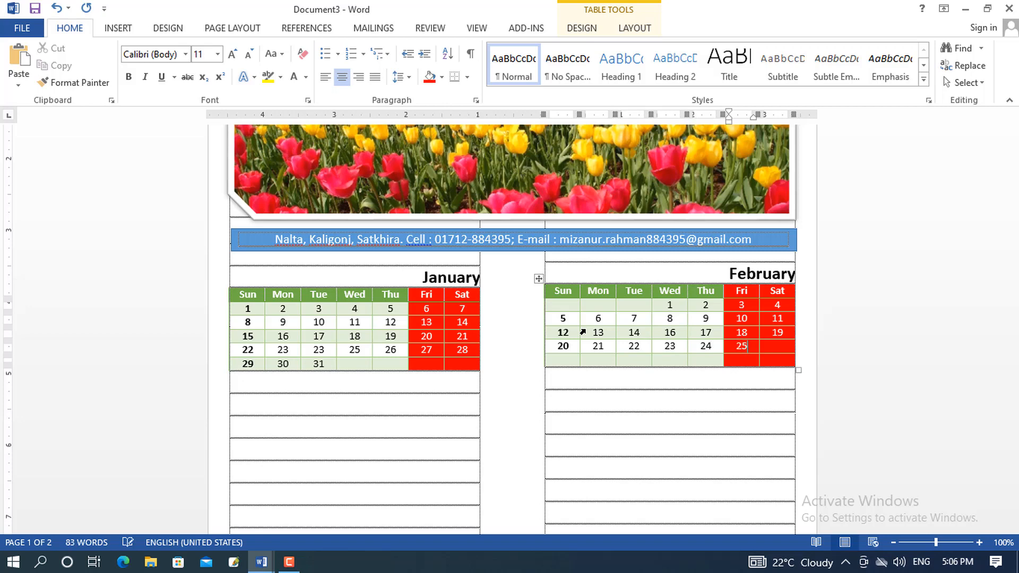
text(25)
key(Tab)
text(26)
key(Tab)
text(2)
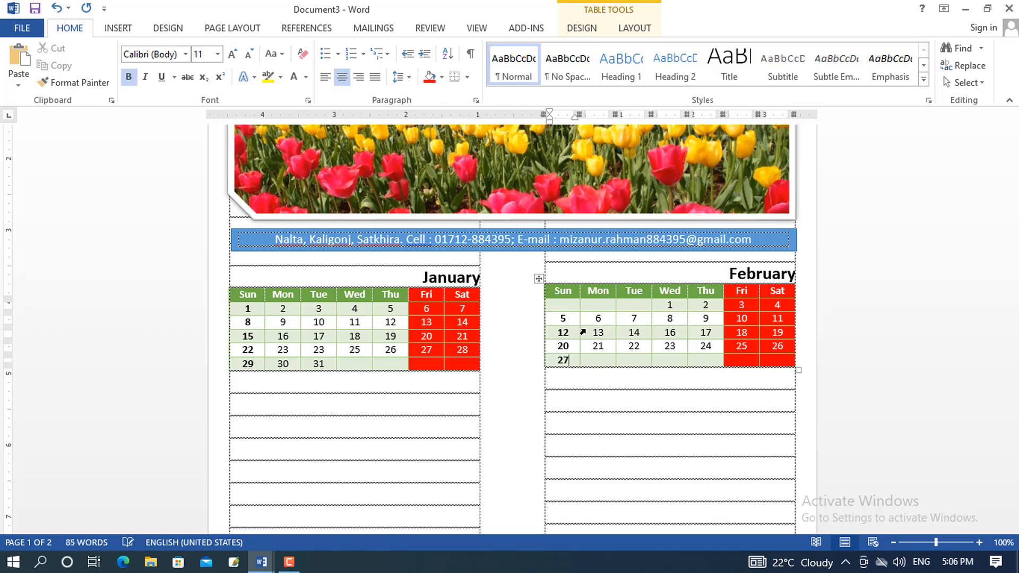
text(7)
key(Tab)
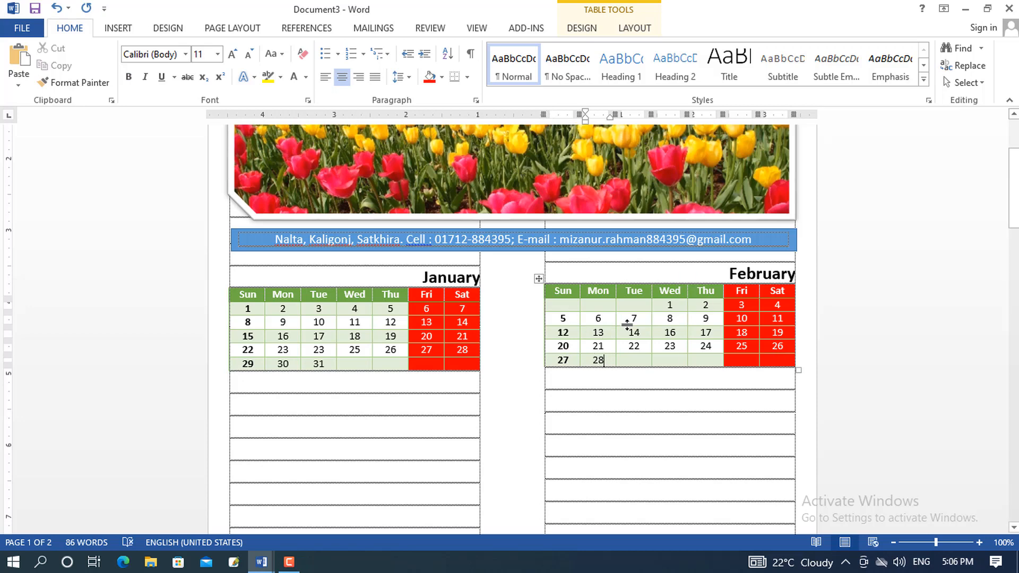
scroll(702, 325, down, 12)
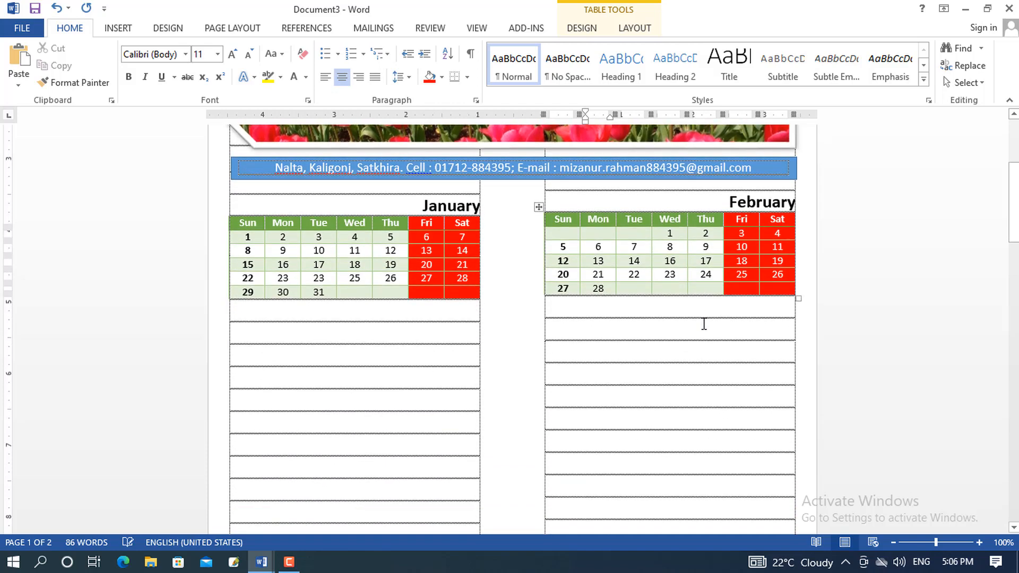
Select the March–November left-column calendars in Document2 and bring them back to Document3
scroll(704, 323, down, 5)
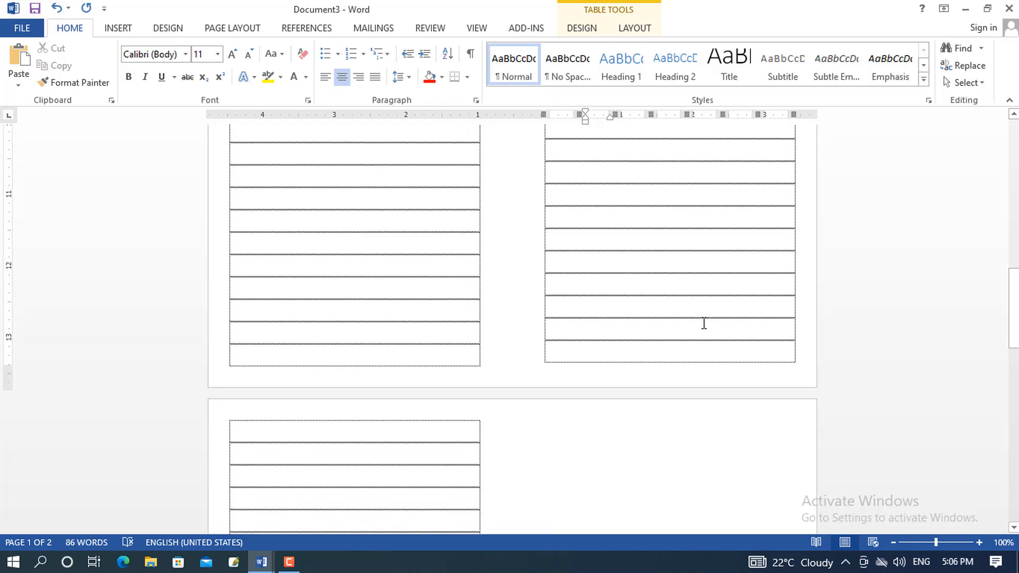
scroll(703, 321, up, 13)
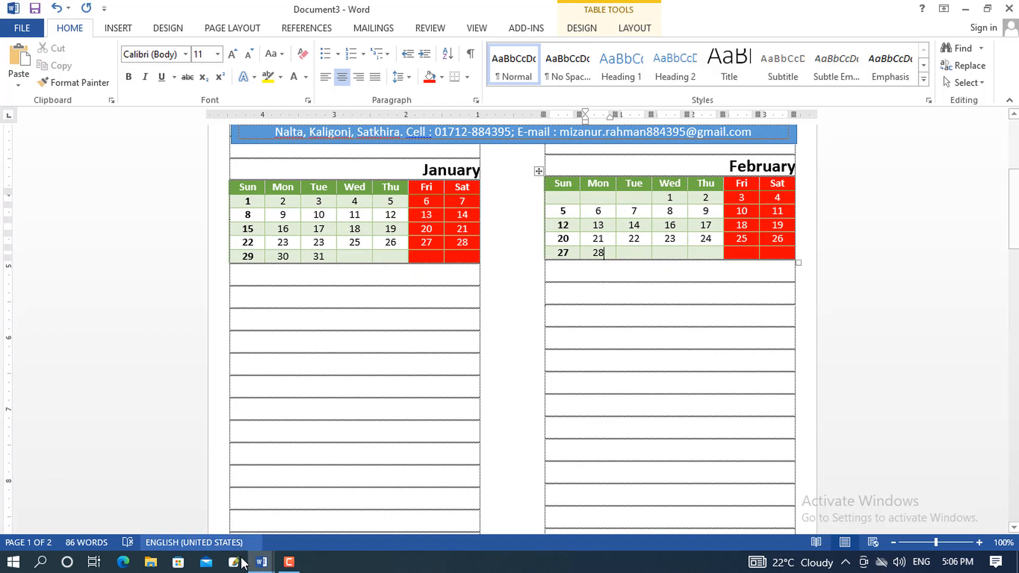
mouse_move(258, 569)
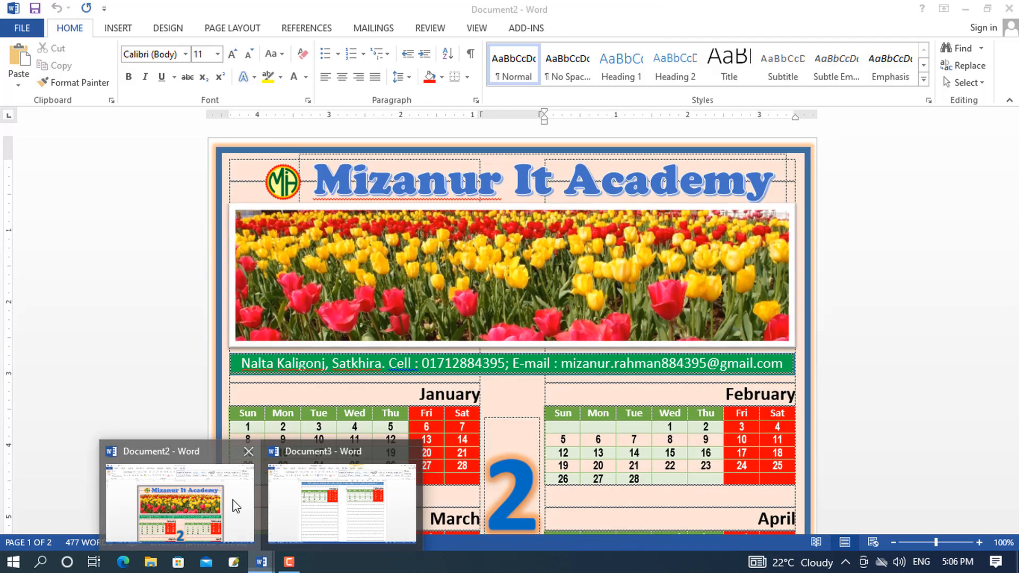
click(234, 502)
scroll(453, 376, down, 8)
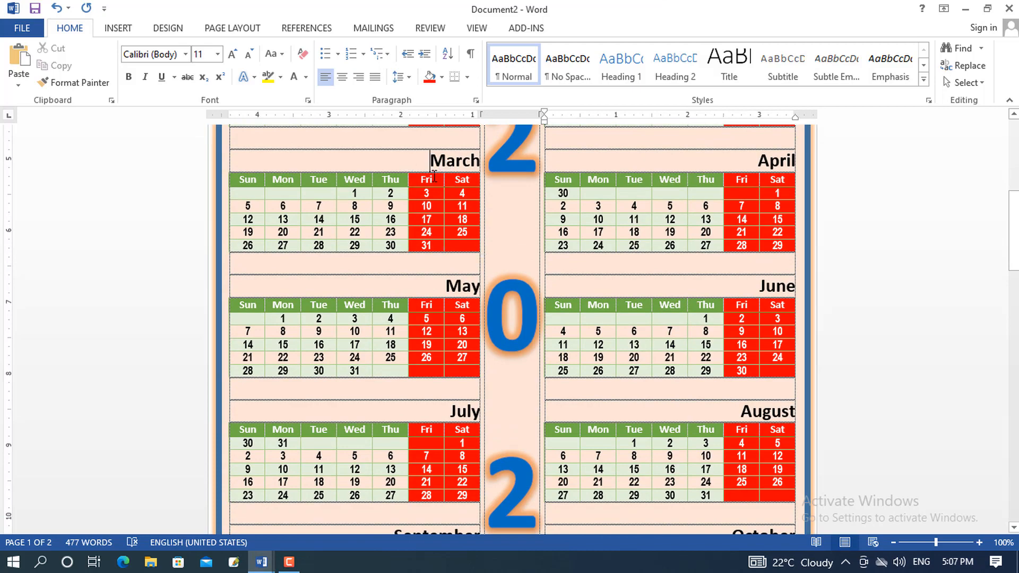
drag(430, 159, 432, 390)
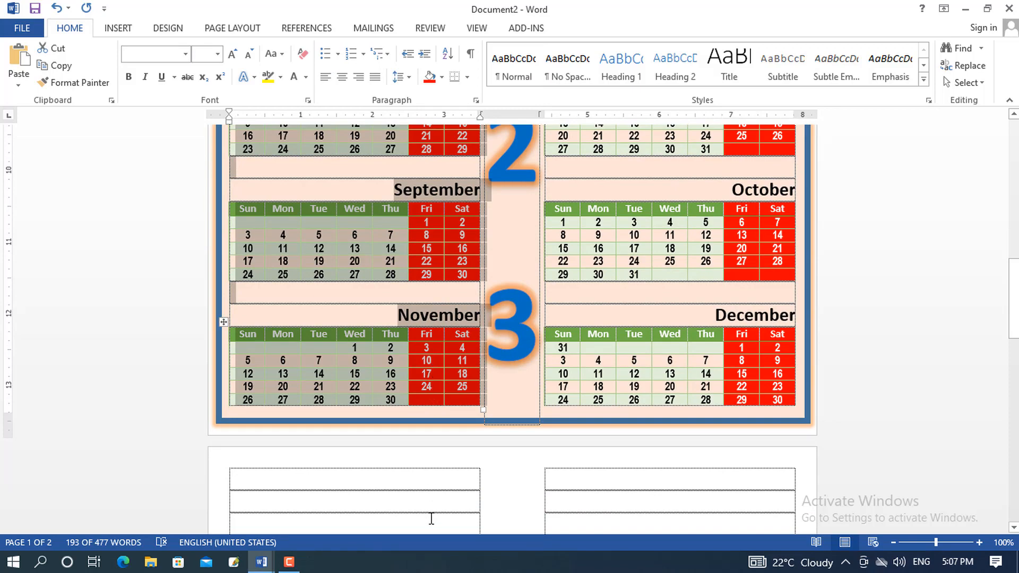
key(alt+Tab)
scroll(375, 336, down, 2)
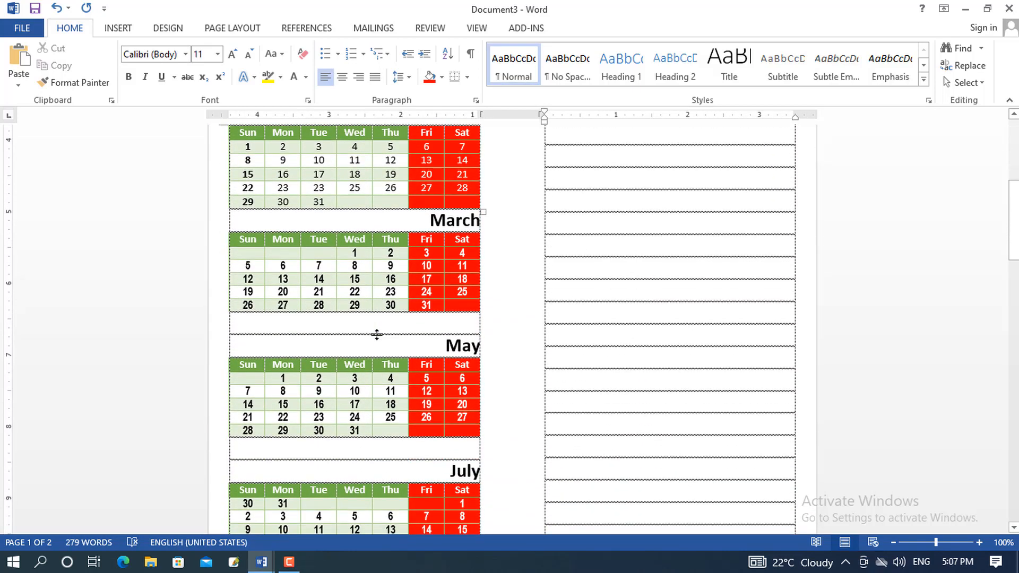
Nudge the contact banner slightly upward
click(426, 215)
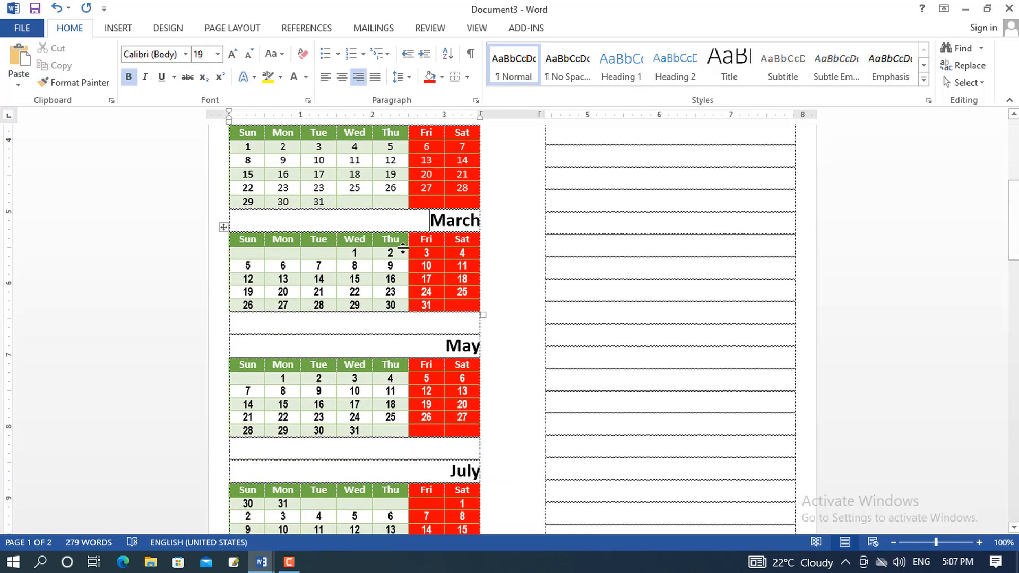
scroll(619, 270, up, 5)
scroll(624, 270, down, 7)
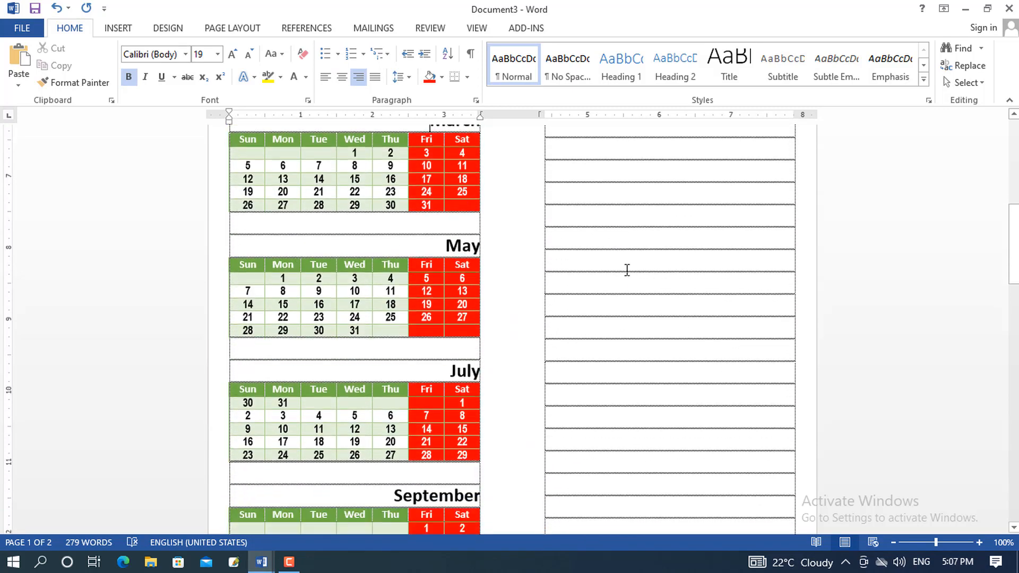
scroll(626, 270, down, 10)
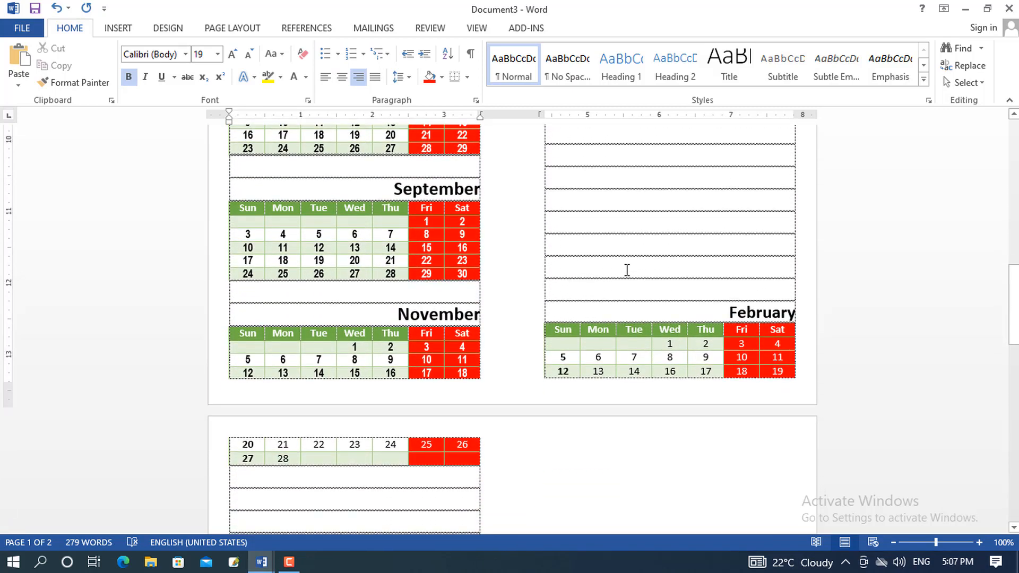
scroll(627, 270, up, 17)
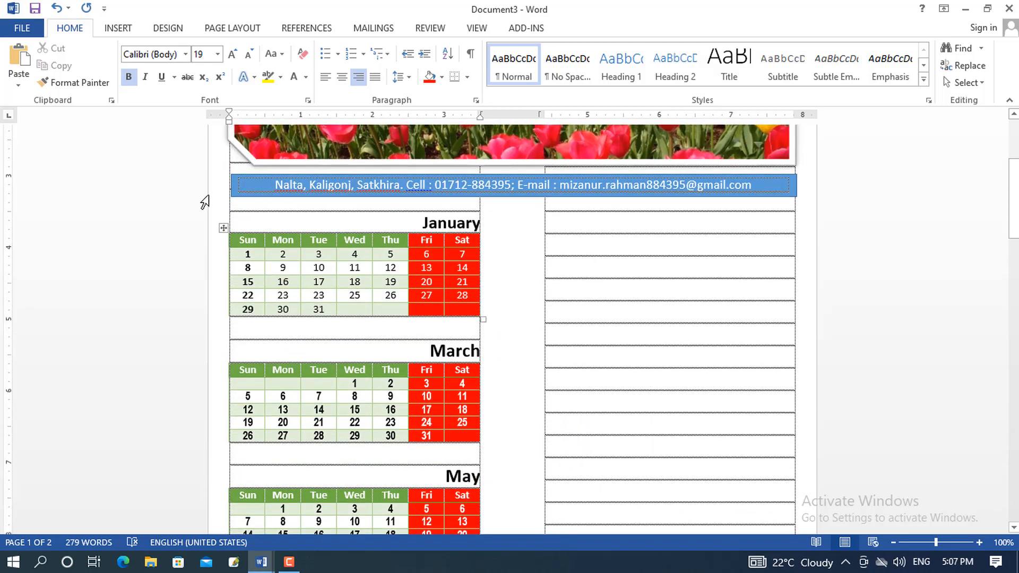
click(322, 175)
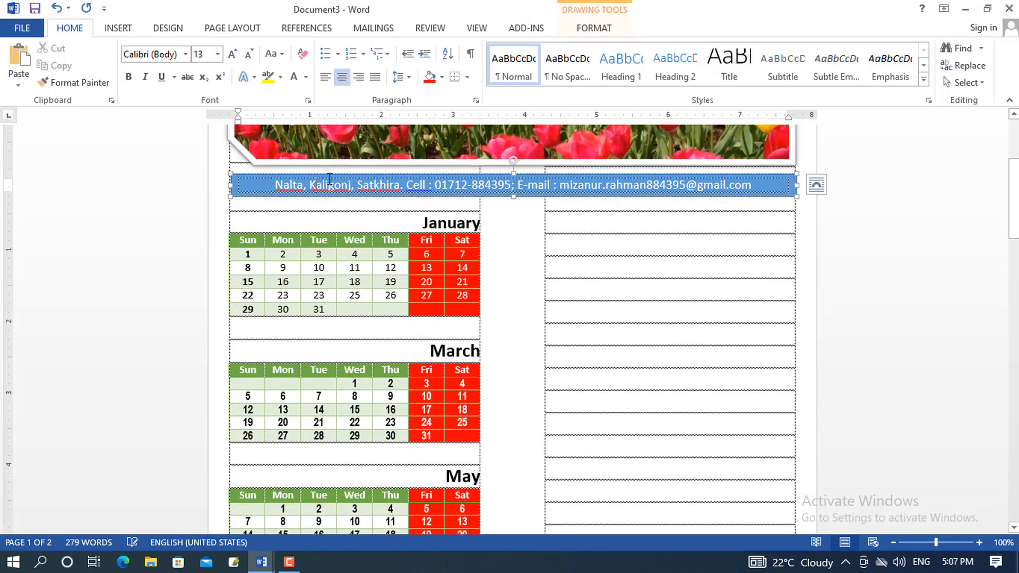
click(332, 176)
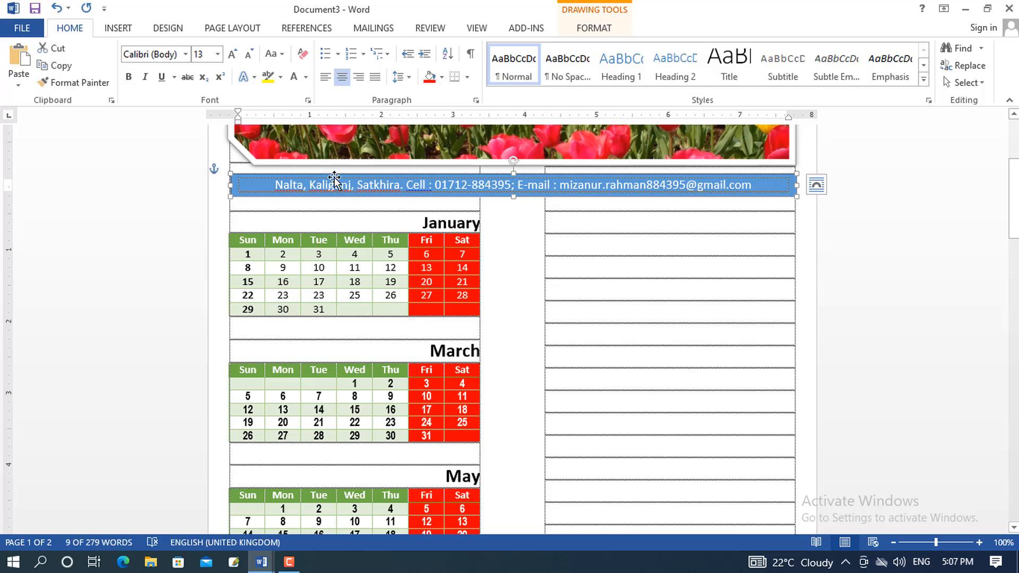
drag(334, 180, 335, 170)
click(328, 202)
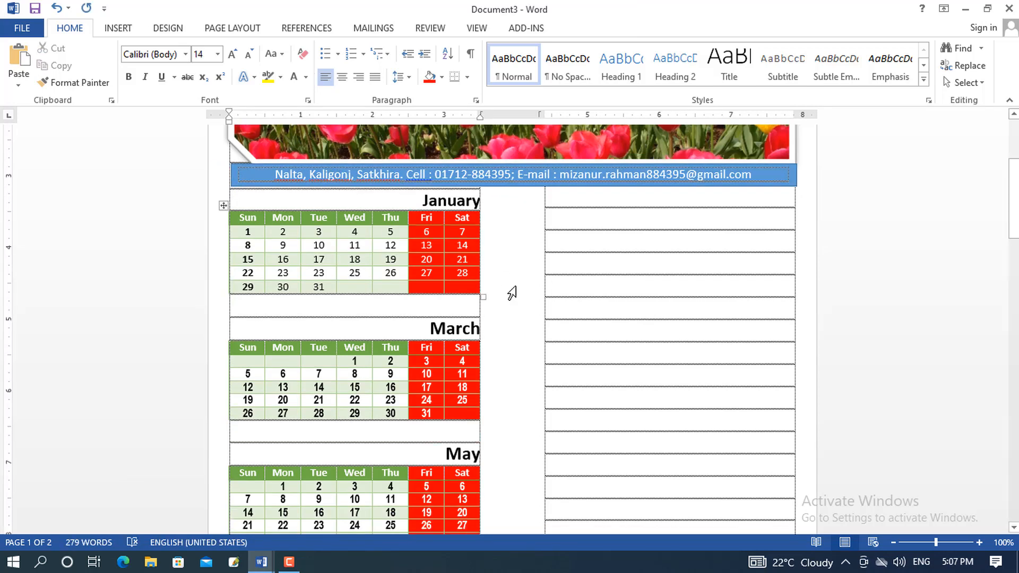
Paste the February calendar into the empty right-column rows beside January
scroll(755, 321, down, 10)
scroll(730, 307, down, 4)
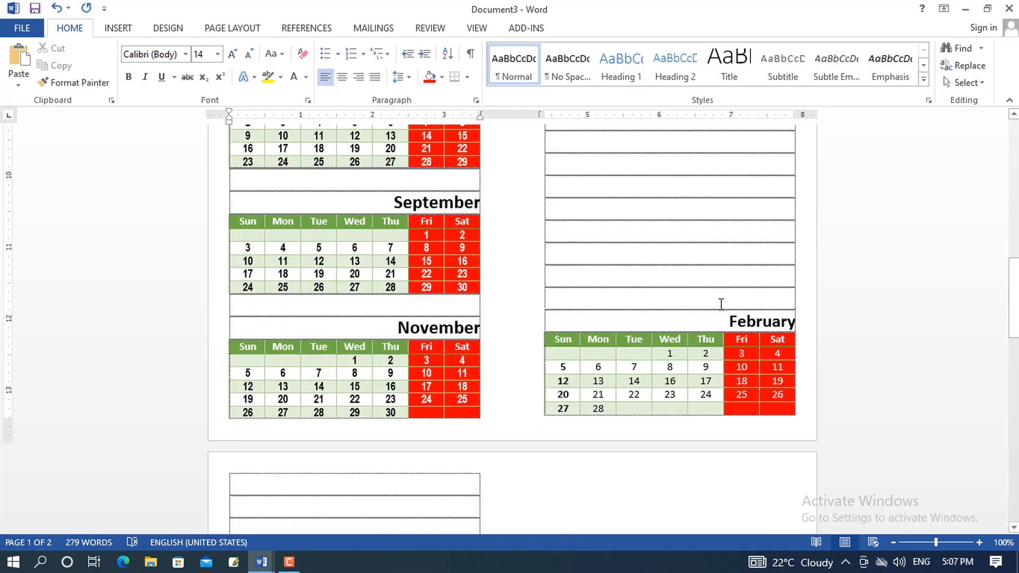
drag(720, 300, 711, 130)
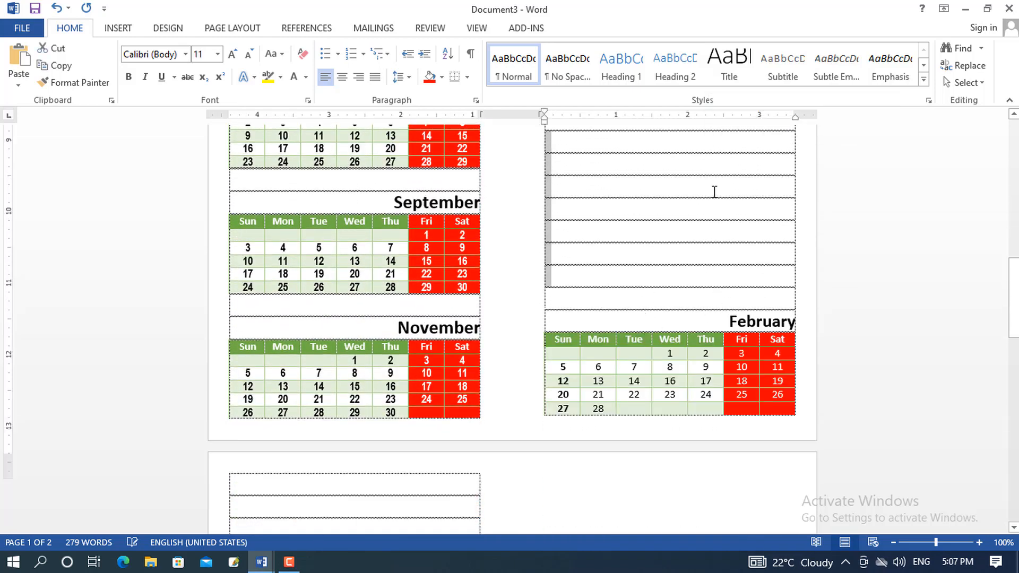
scroll(687, 207, up, 5)
scroll(687, 207, up, 5)
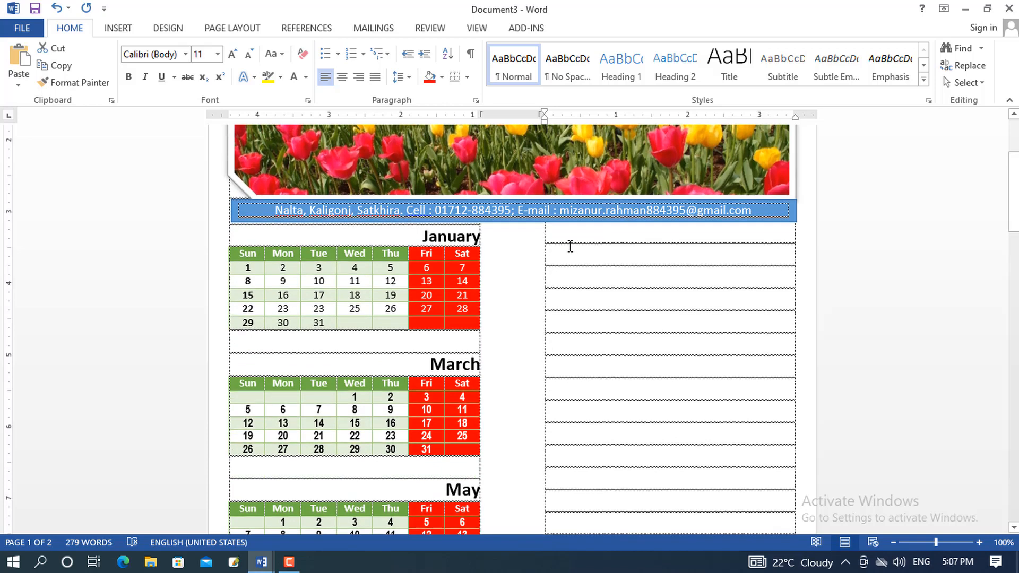
shift+click(570, 248)
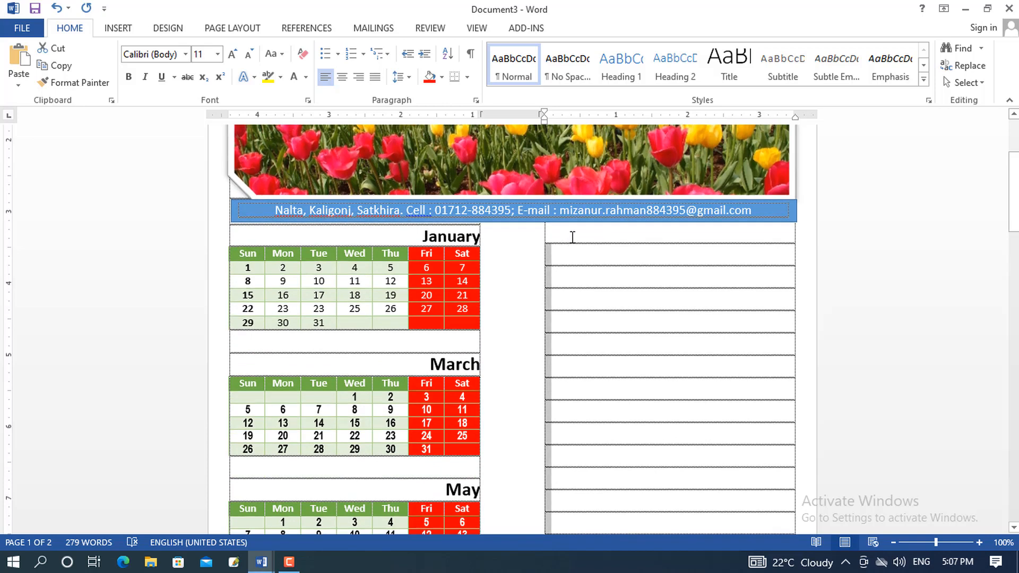
key(ctrl+v)
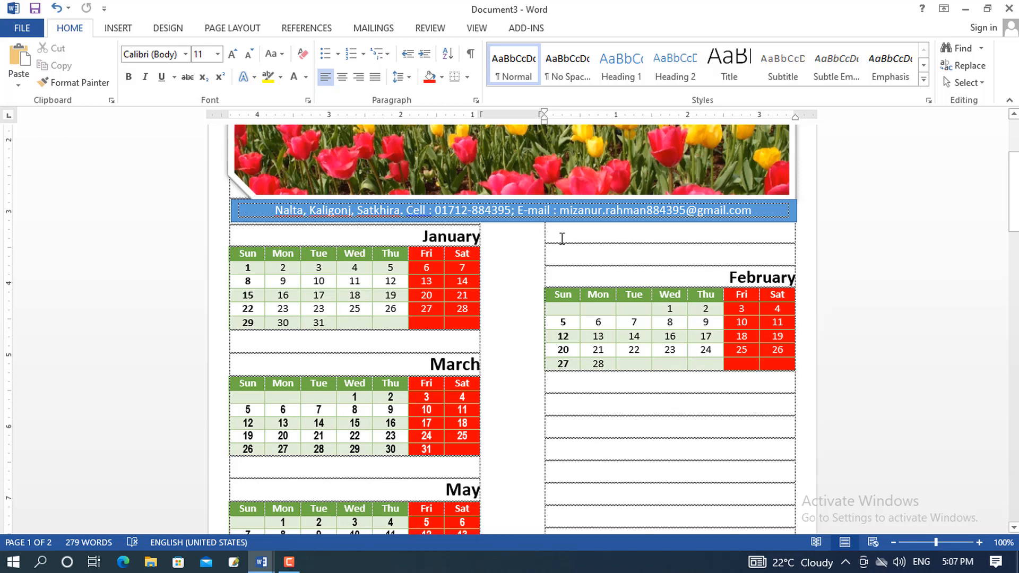
scroll(562, 239, down, 10)
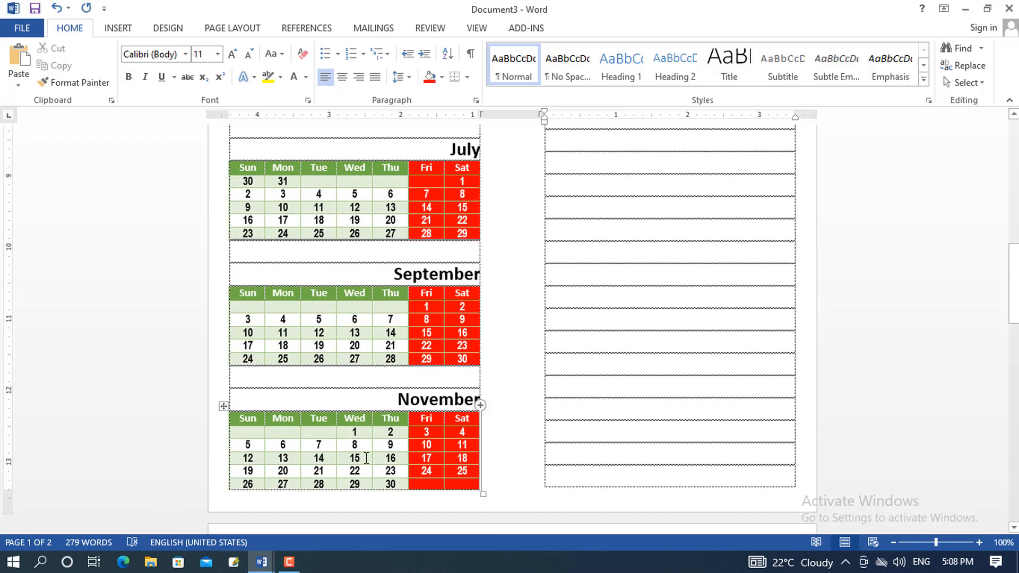
In Document2, select the April–December calendar tables in the right column
mouse_move(261, 561)
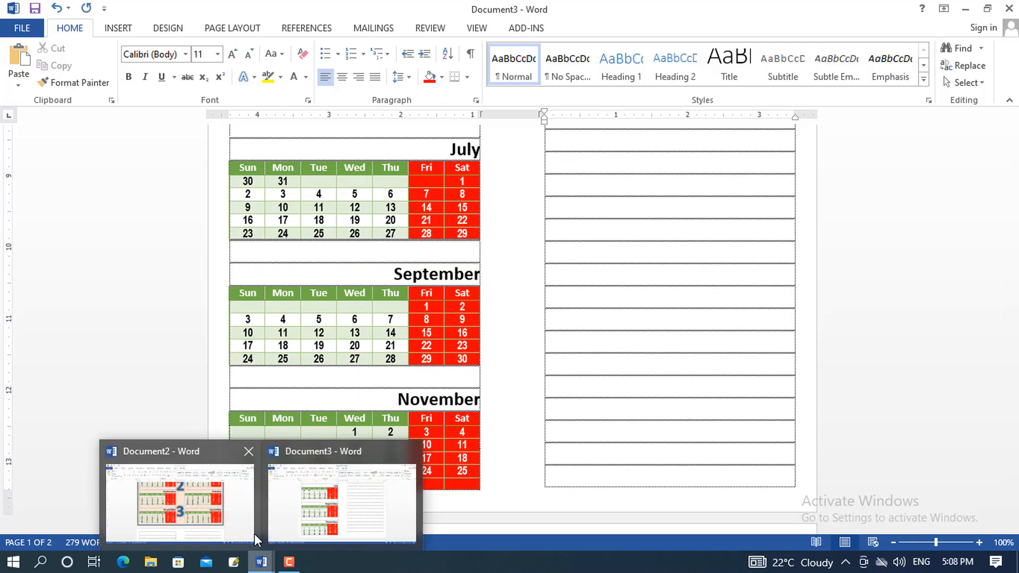
click(255, 539)
scroll(749, 250, up, 6)
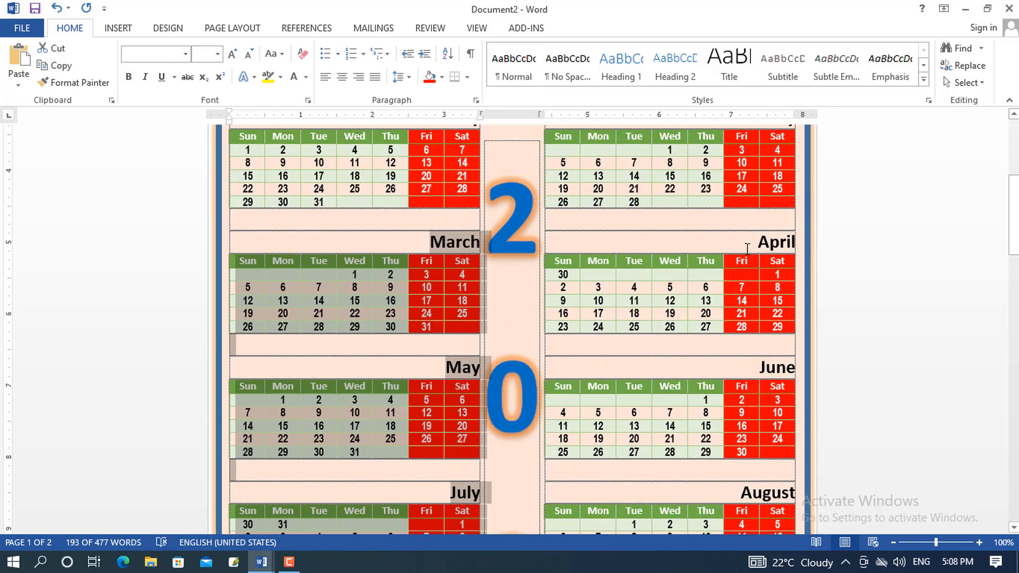
scroll(747, 248, up, 3)
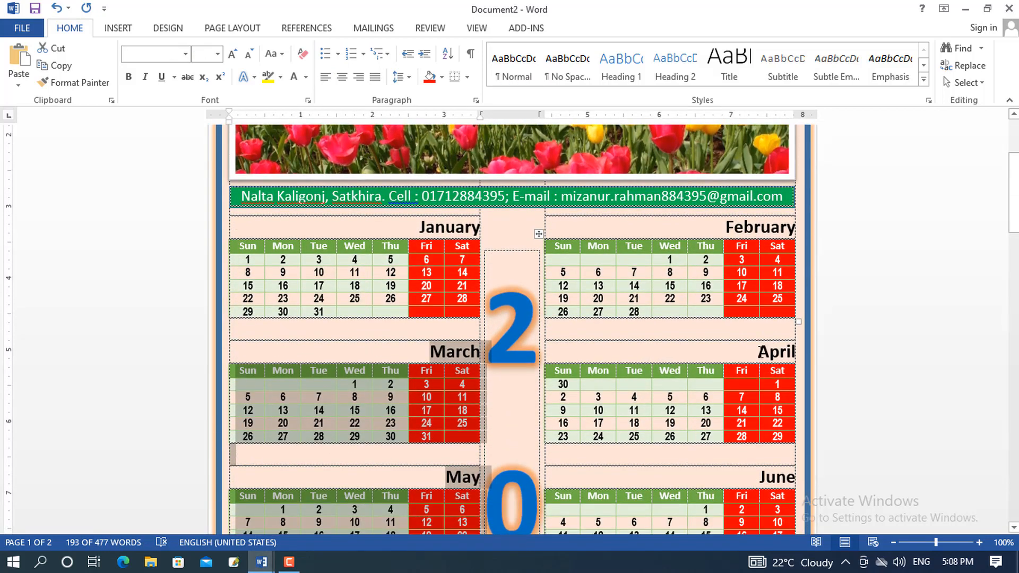
drag(760, 351, 769, 519)
scroll(754, 393, down, 3)
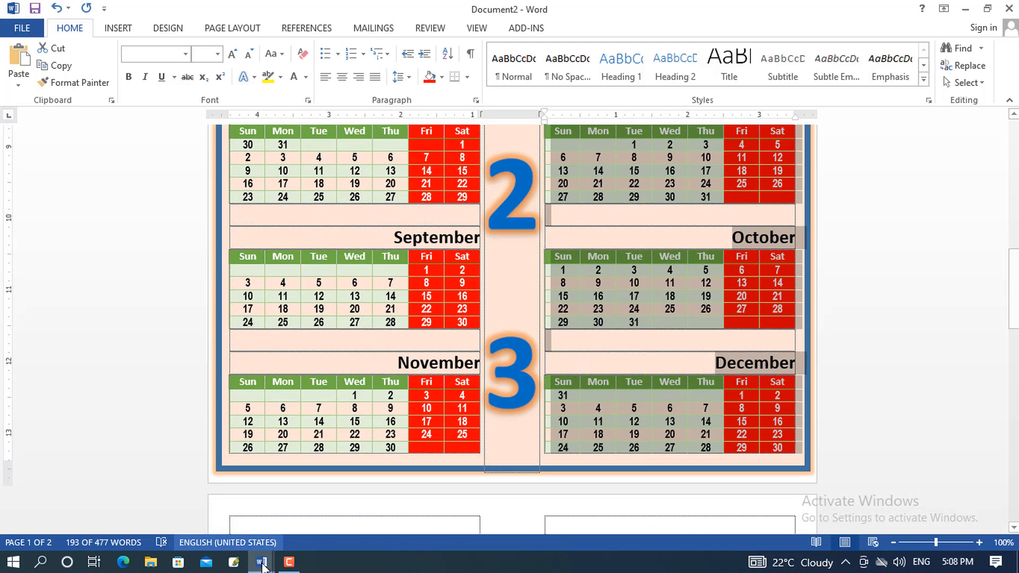
Return to Document3 and review the right column's April–December calendars
mouse_move(261, 558)
click(338, 530)
scroll(692, 312, up, 10)
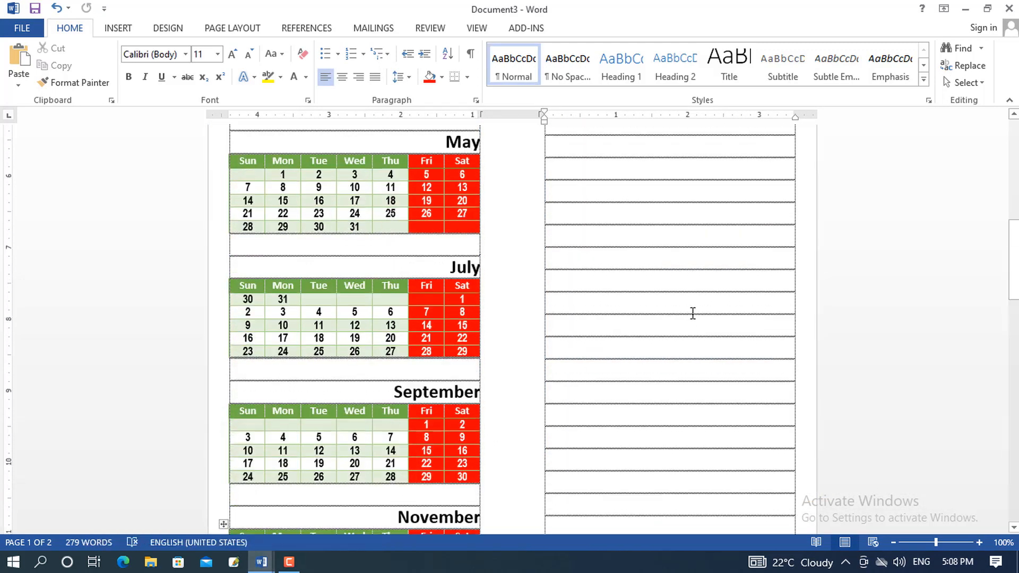
scroll(610, 285, down, 10)
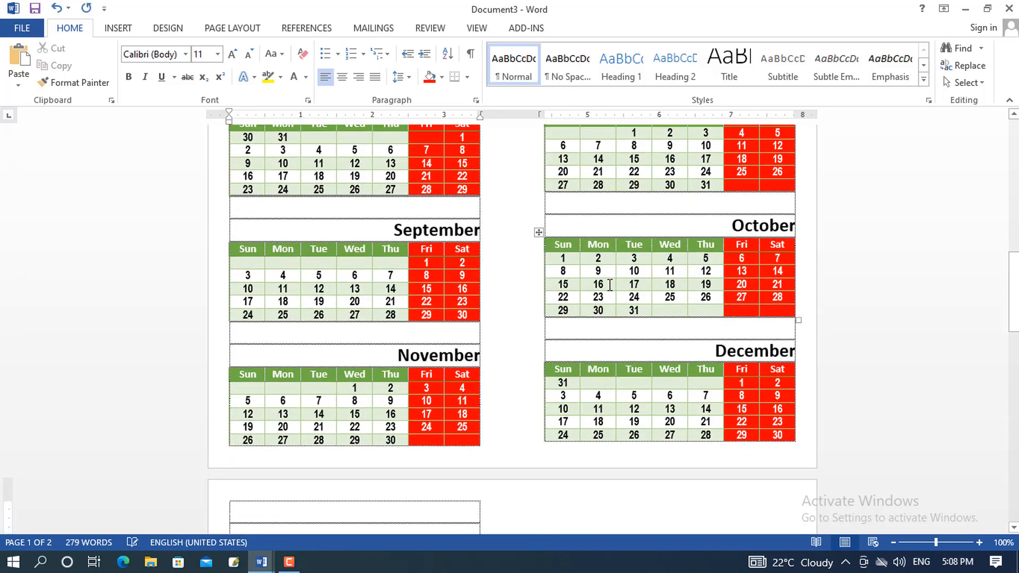
scroll(616, 287, up, 15)
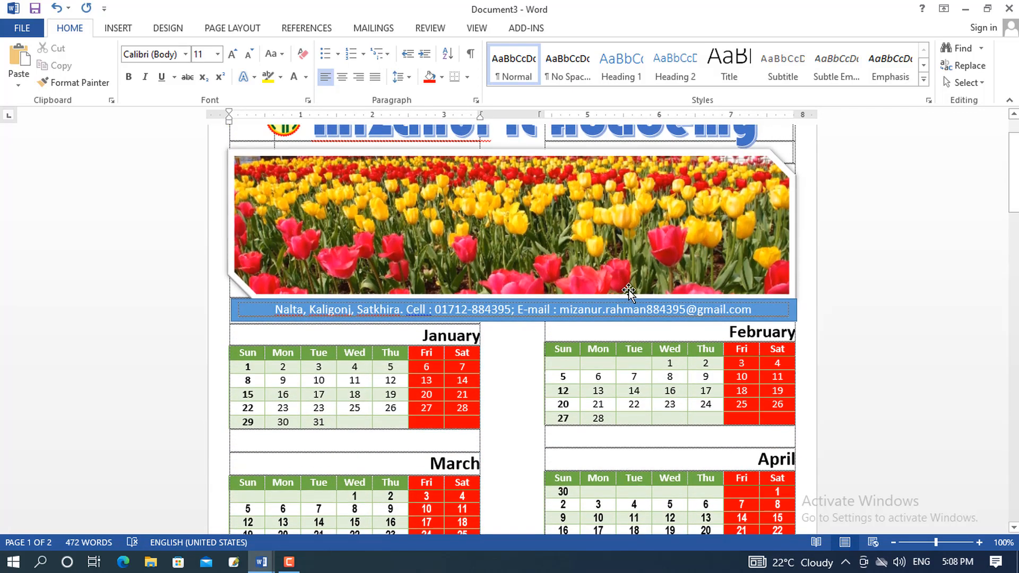
scroll(628, 292, up, 1)
scroll(627, 292, down, 2)
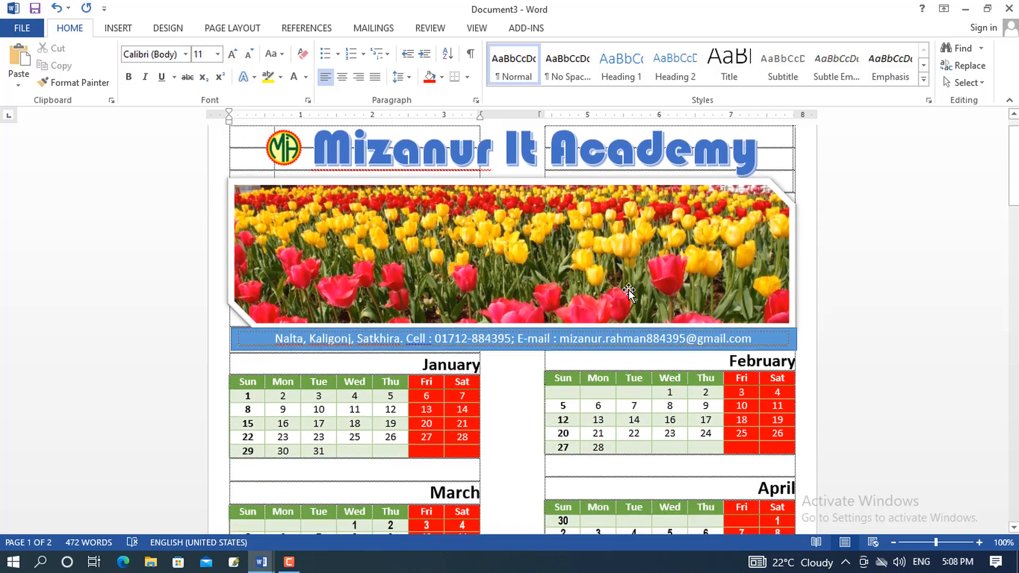
scroll(628, 292, up, 2)
scroll(627, 294, down, 7)
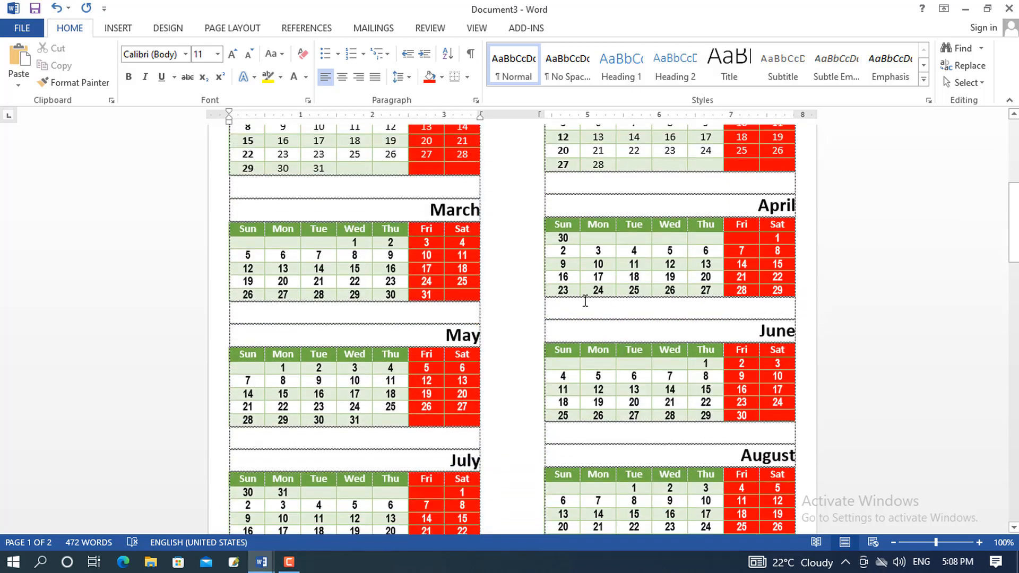
scroll(512, 393, up, 3)
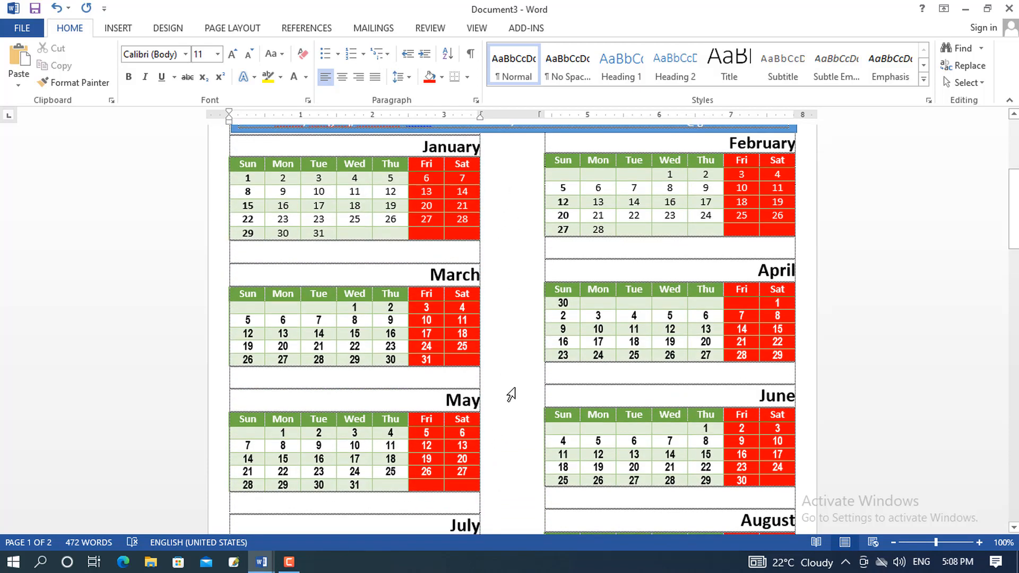
Insert a styled WordArt reading '2023' and move it between the calendar columns
click(113, 28)
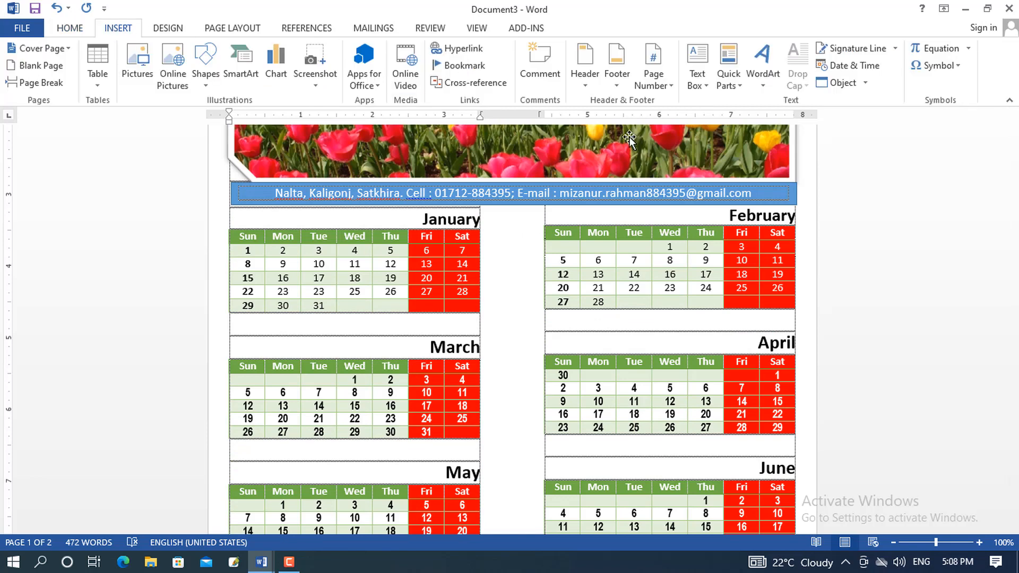
click(764, 85)
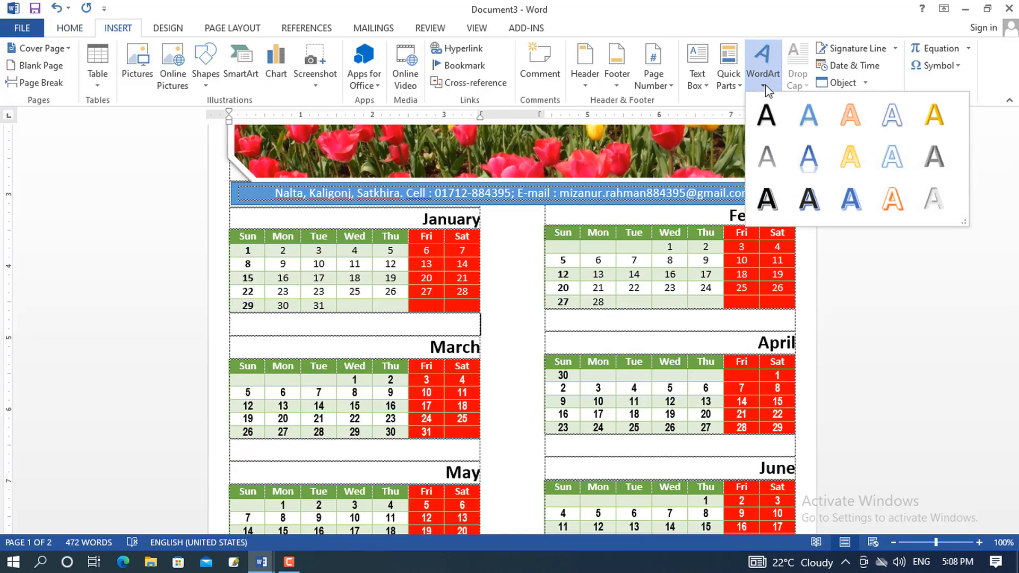
click(892, 156)
text(2023)
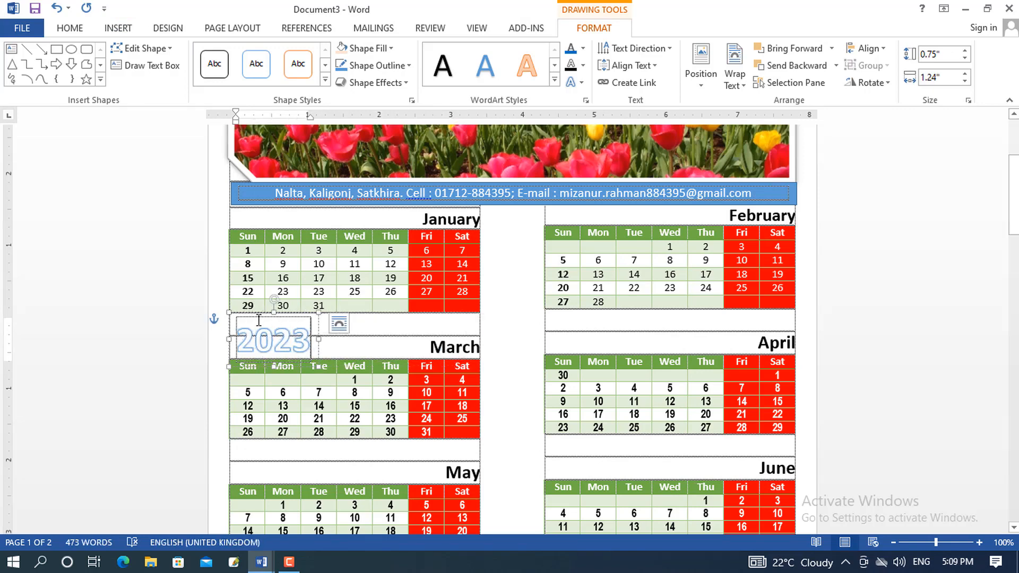
drag(273, 317, 530, 329)
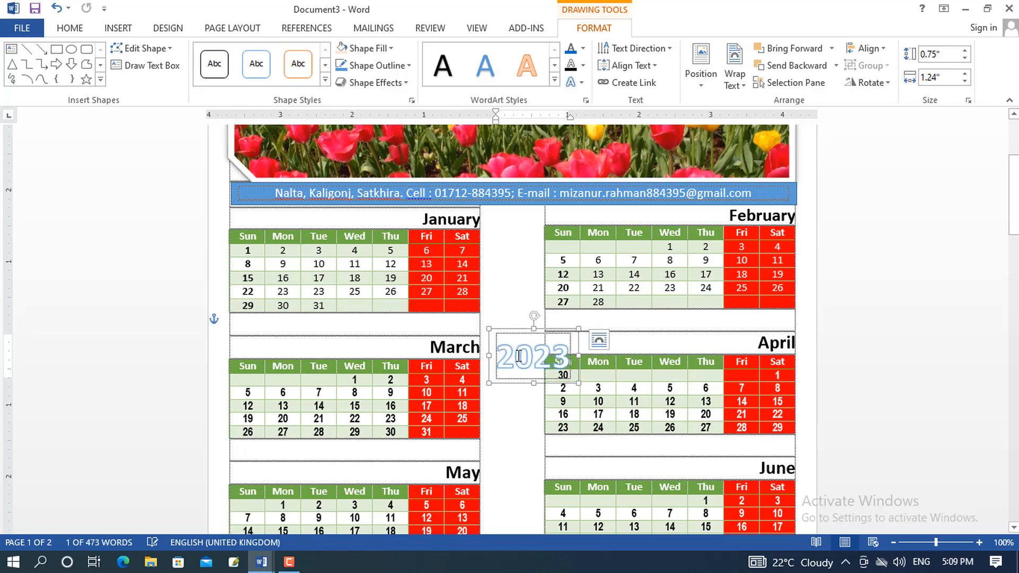
Stack the digits 2, 0, 2, 3 one per line
key(Return)
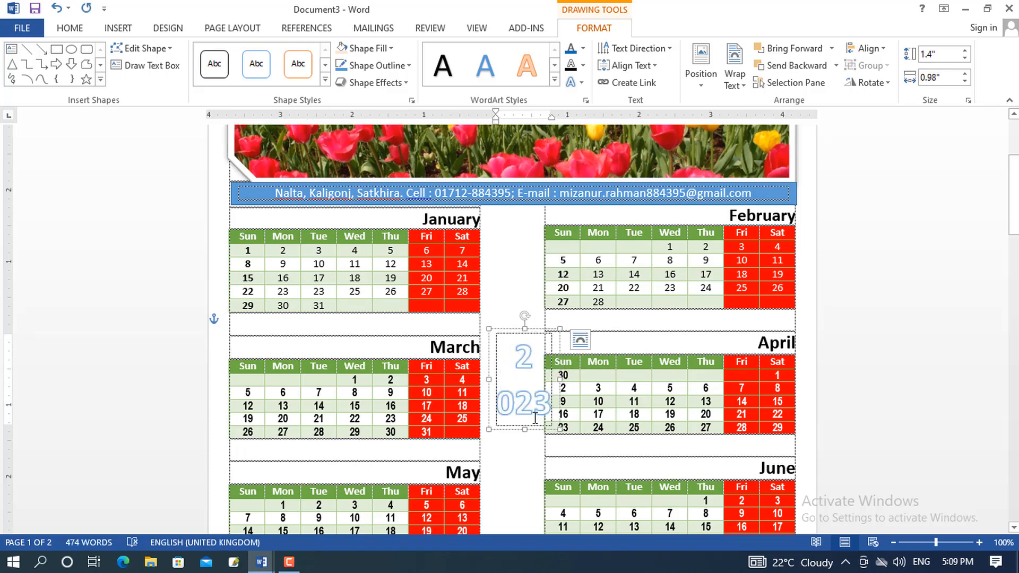
click(524, 400)
key(Return)
key(Right)
key(Return)
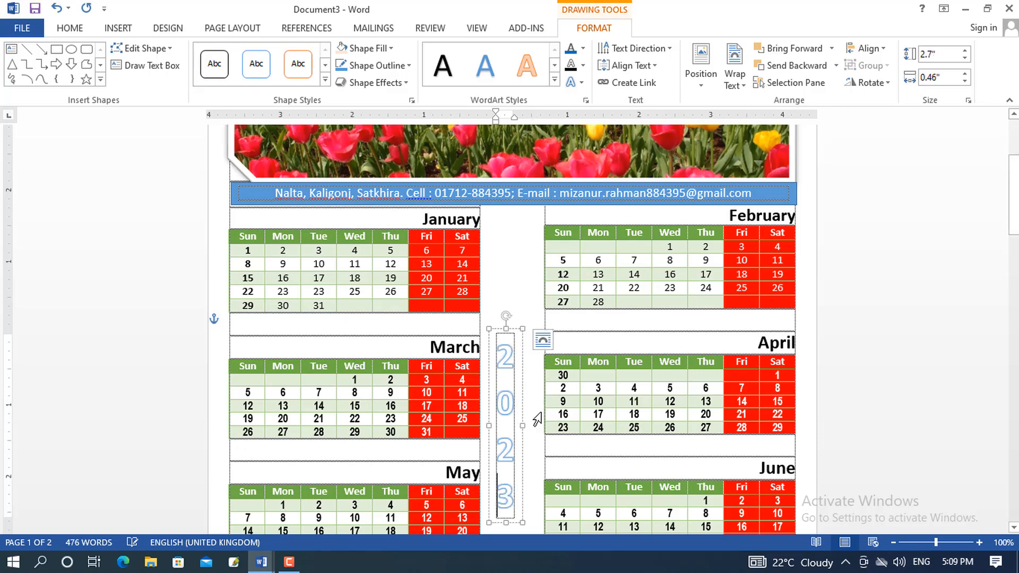
scroll(537, 420, down, 3)
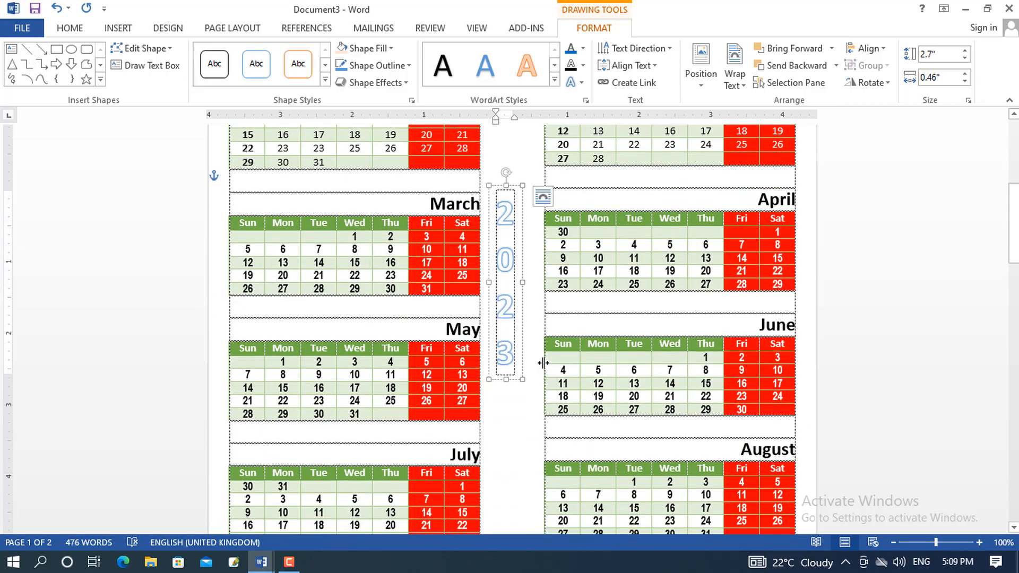
Enlarge the 2023 digits twice and shift the WordArt box slightly left
key(ctrl+a)
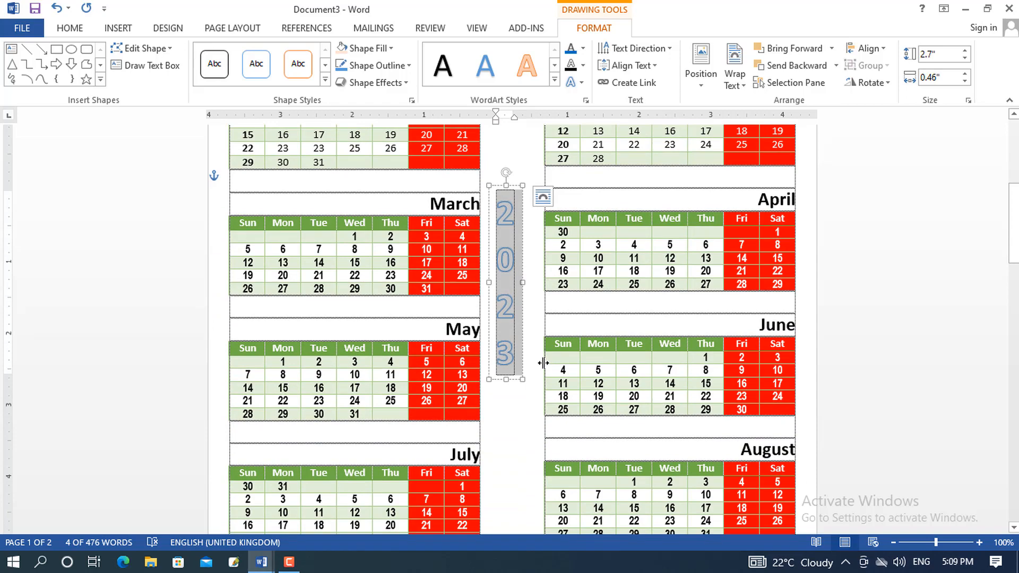
key(ctrl+shift+period)
key(ctrl+shift+period)
key(ctrl+shift+period)
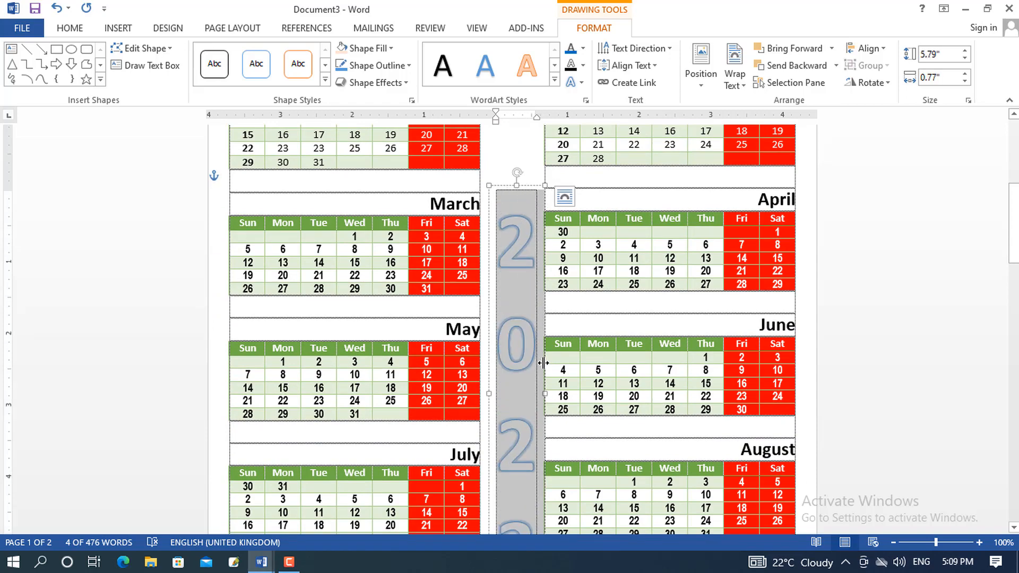
scroll(583, 364, down, 5)
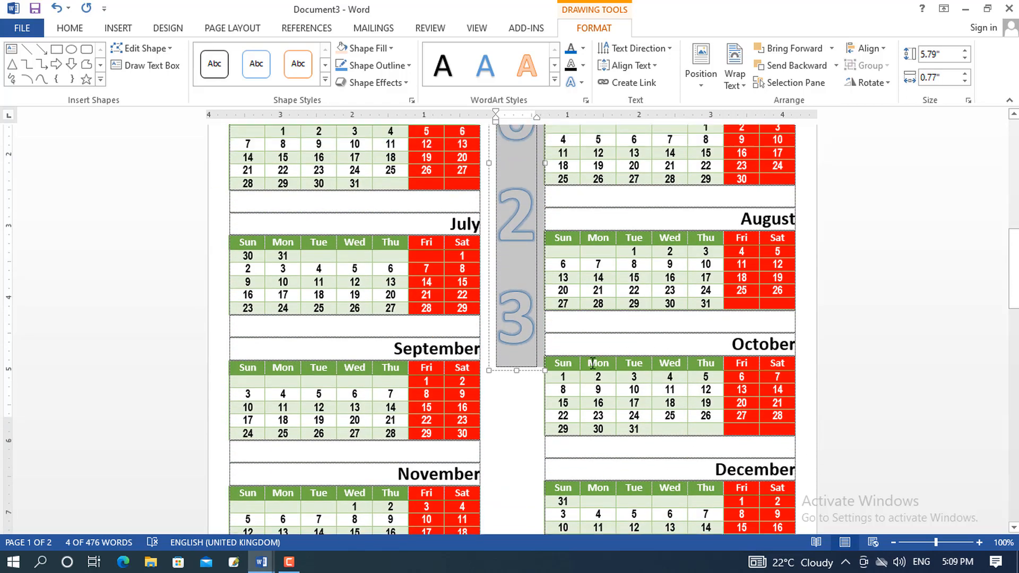
scroll(590, 363, up, 4)
key(ctrl+shift+period)
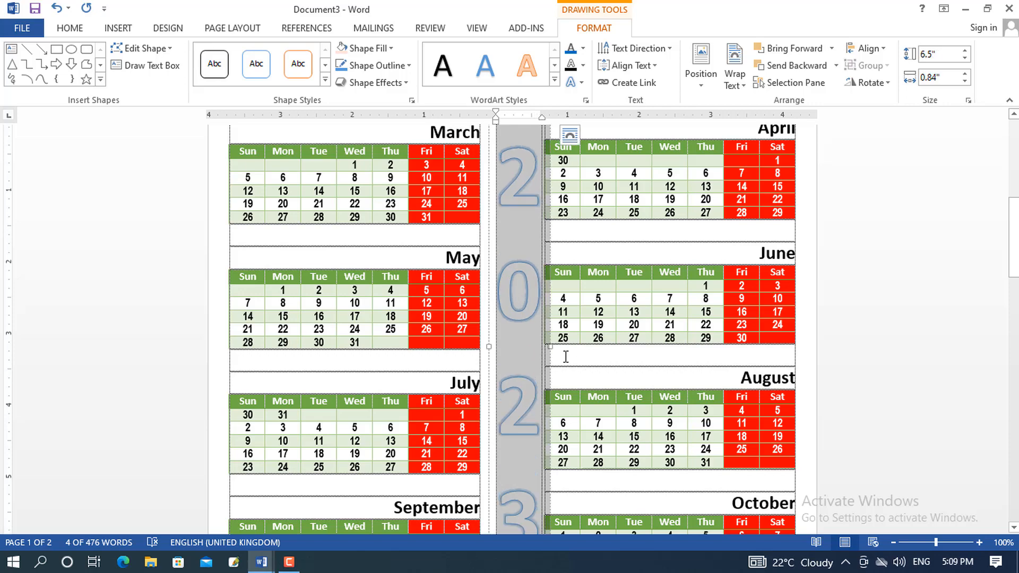
scroll(566, 357, up, 2)
click(527, 222)
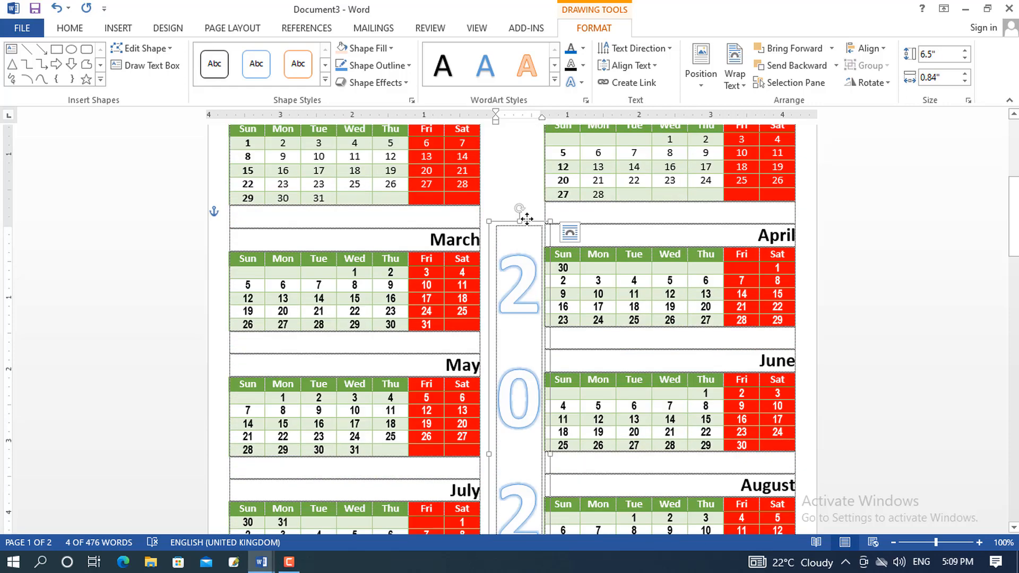
drag(527, 218, 521, 218)
scroll(520, 218, up, 1)
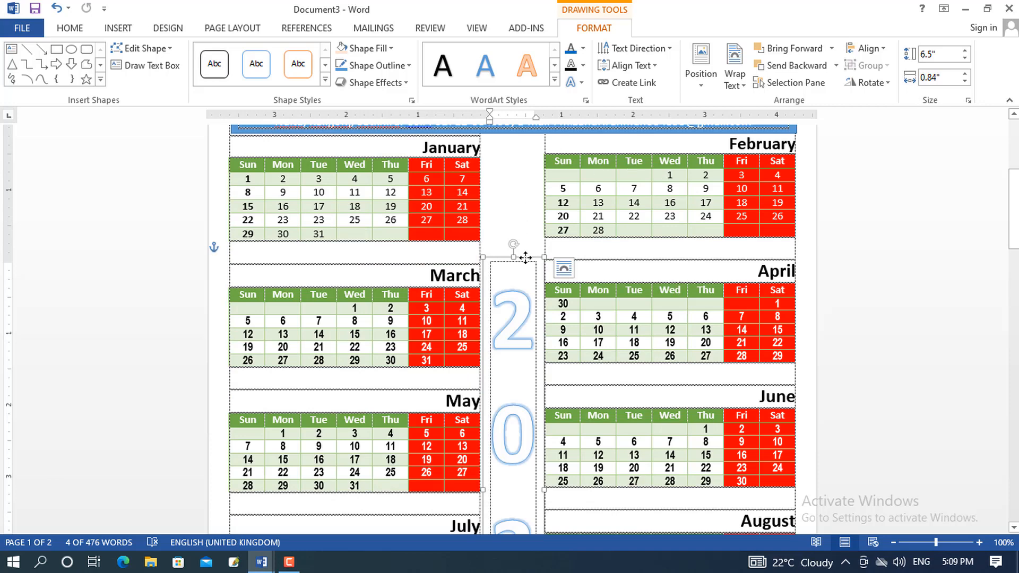
click(408, 65)
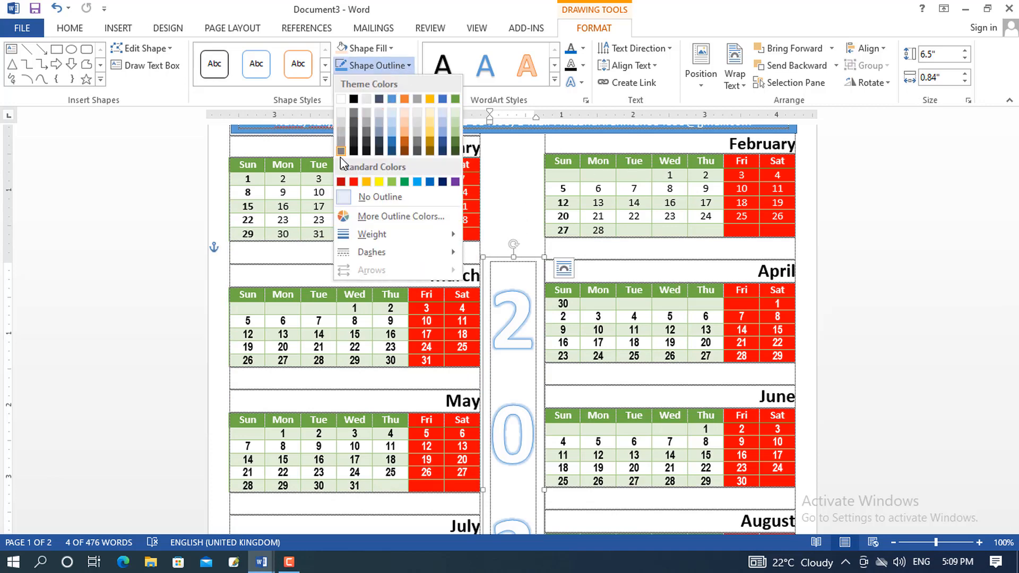
Give all the 2023 digits an orange glow effect
click(530, 272)
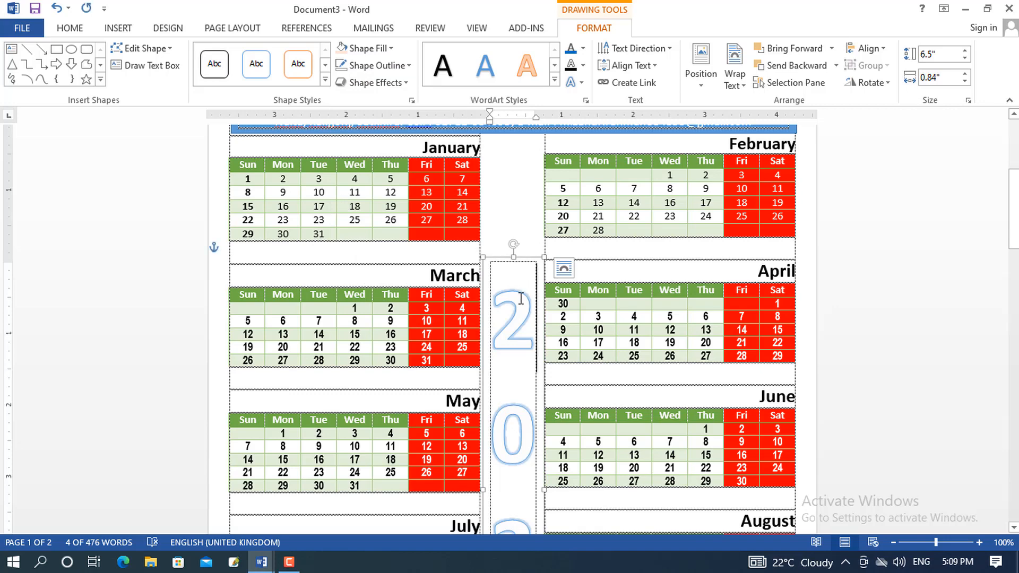
key(ctrl+a)
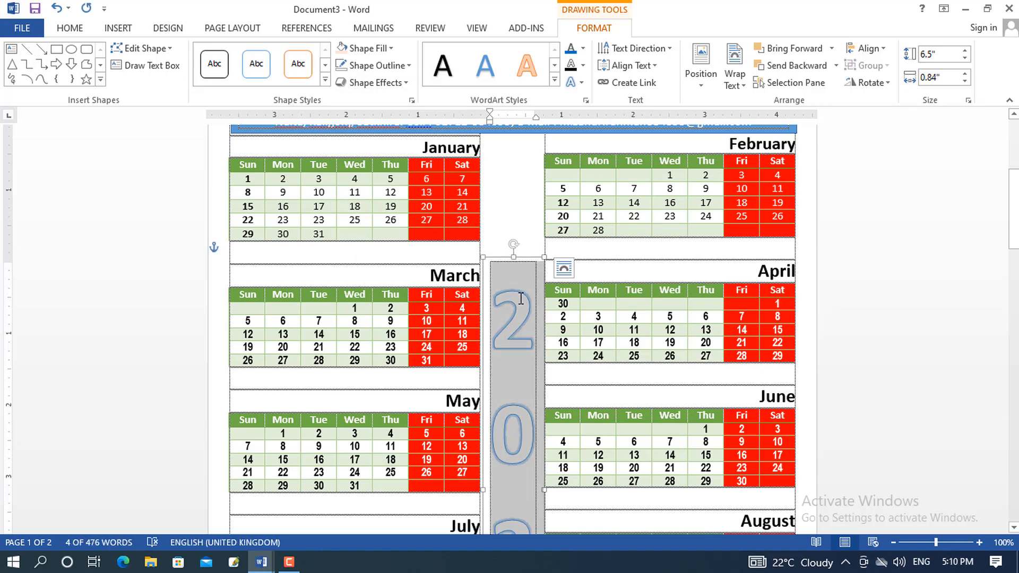
click(582, 84)
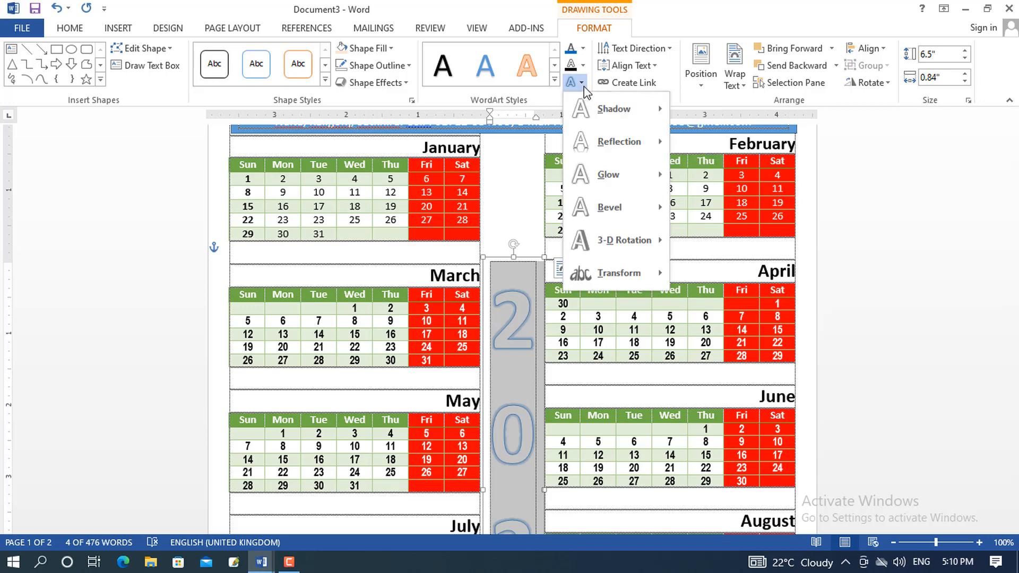
mouse_move(608, 174)
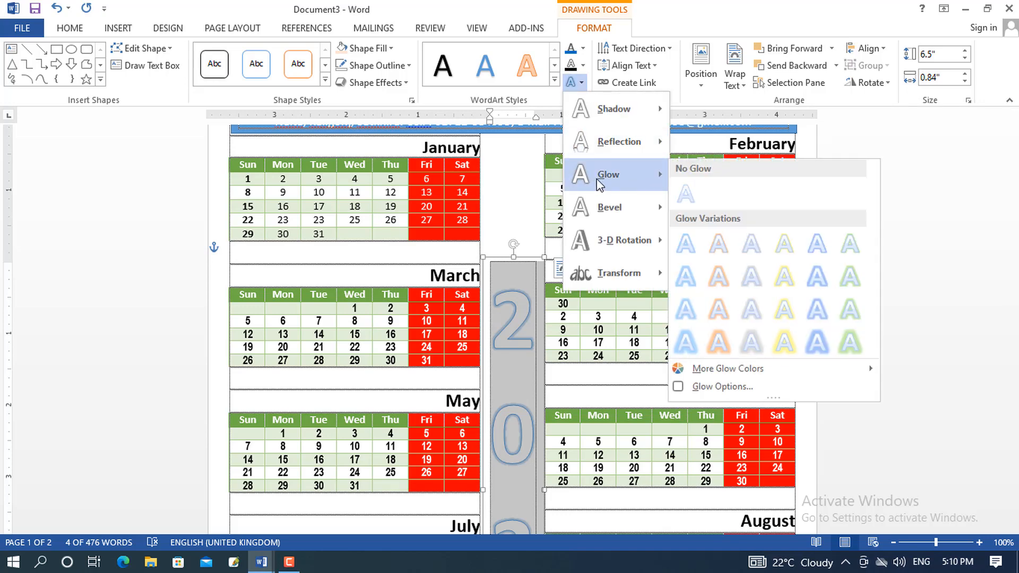
click(724, 290)
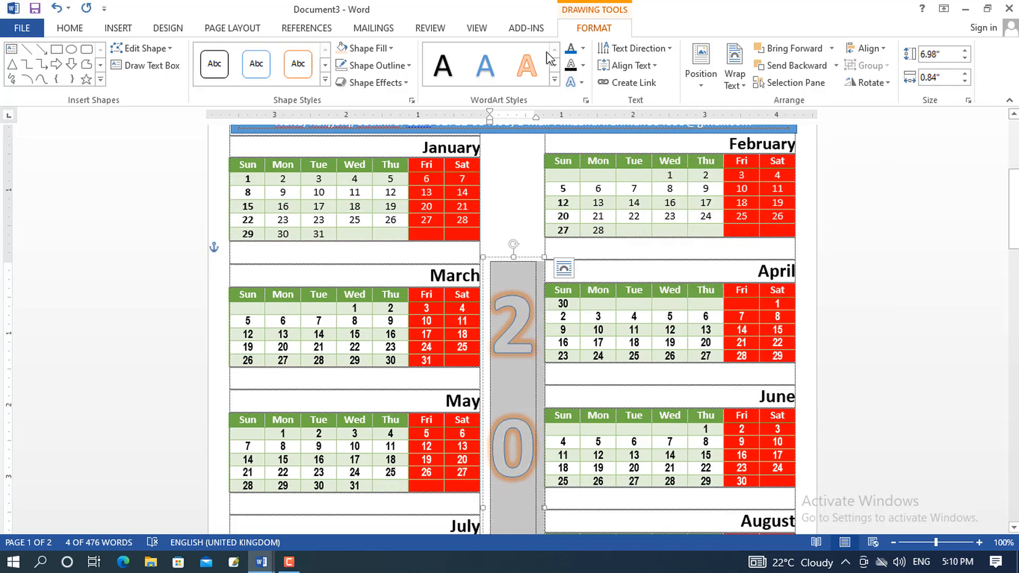
Fill the 2023 digits with blue
click(583, 49)
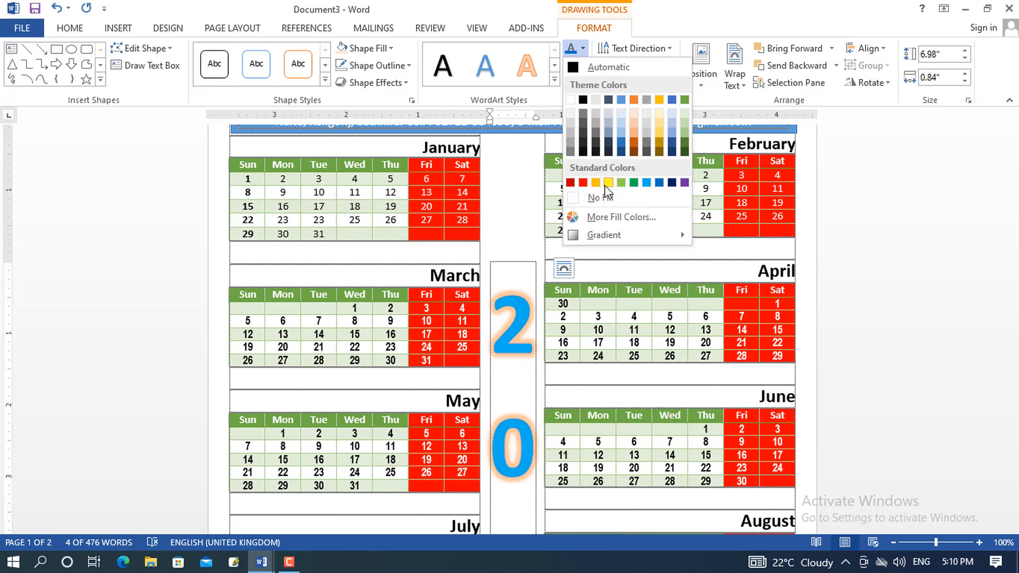
click(659, 182)
scroll(827, 245, down, 12)
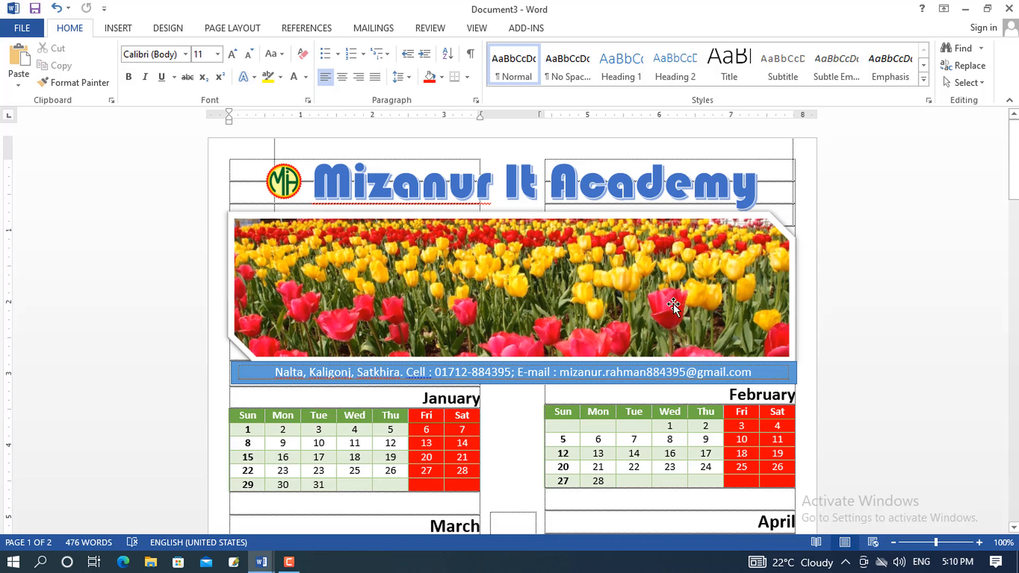
Draw a rectangle from the page's top-left corner, stretched to 13.73" by 8.18" over the page
click(126, 31)
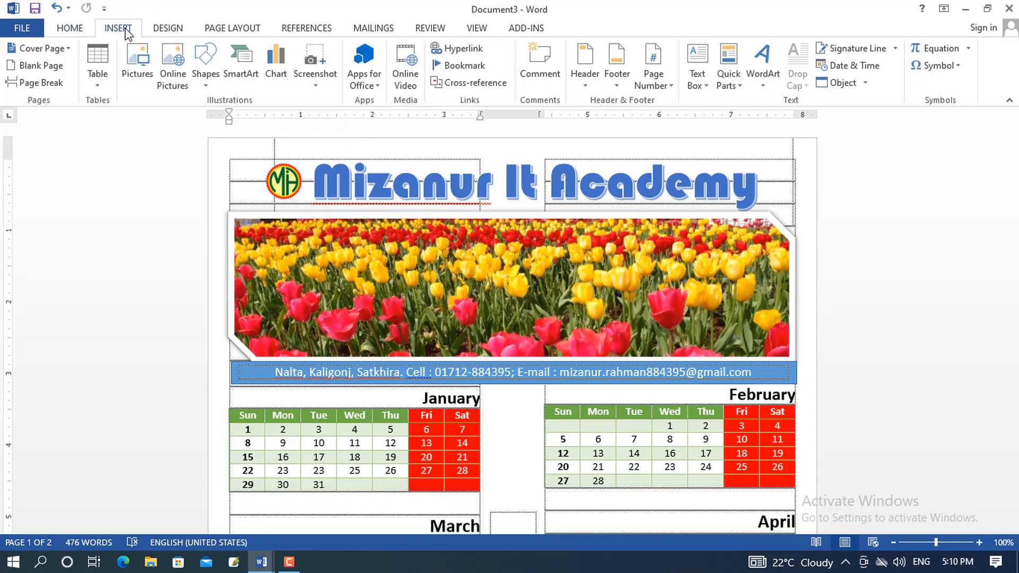
click(204, 80)
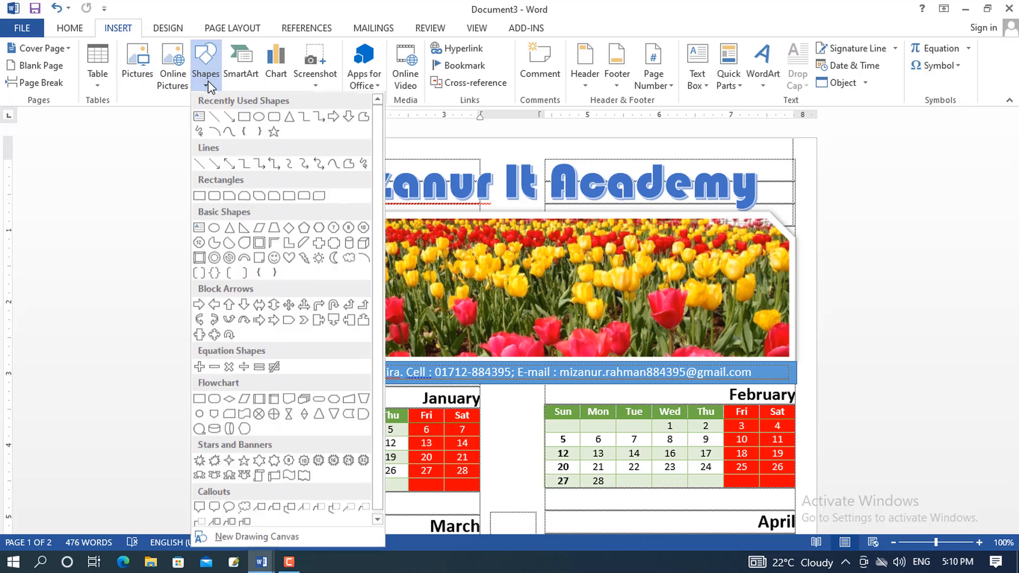
click(250, 125)
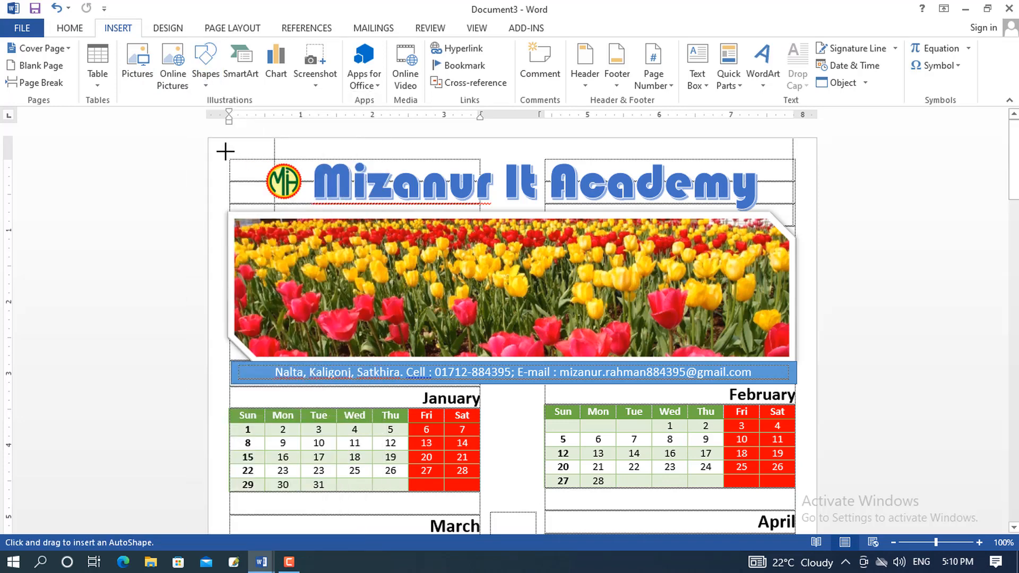
mouse_move(219, 147)
mouse_down()
mouse_move(594, 485)
mouse_move(793, 536)
mouse_move(802, 567)
mouse_move(811, 487)
mouse_move(800, 500)
mouse_move(806, 230)
mouse_up()
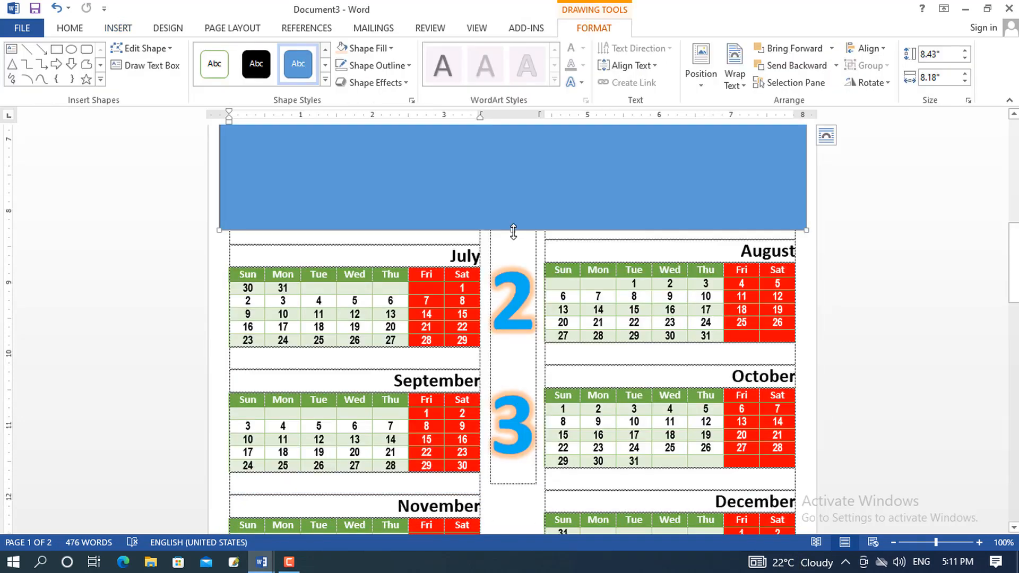
drag(513, 231, 570, 499)
scroll(811, 421, down, 5)
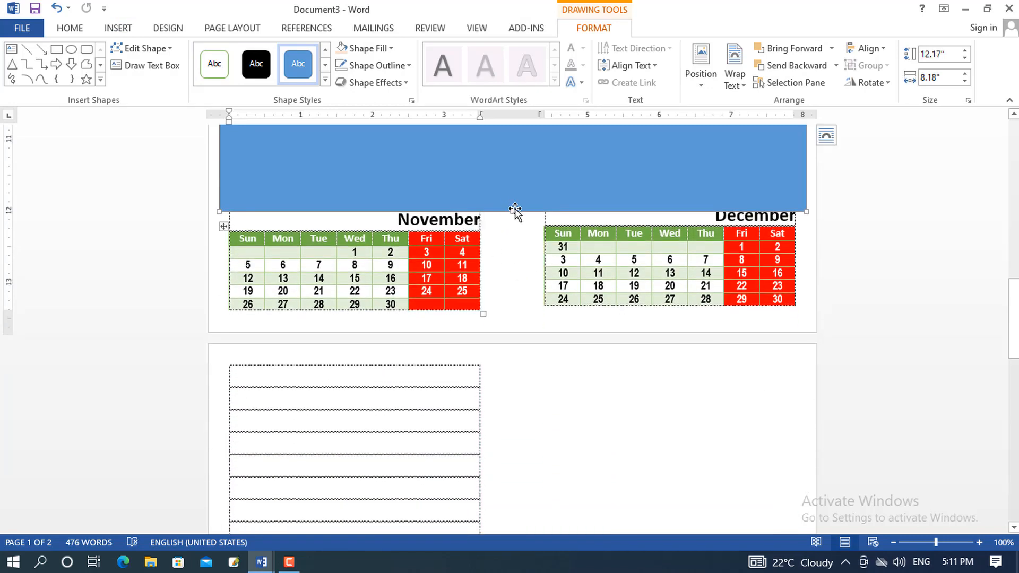
drag(512, 211, 531, 432)
scroll(742, 330, up, 12)
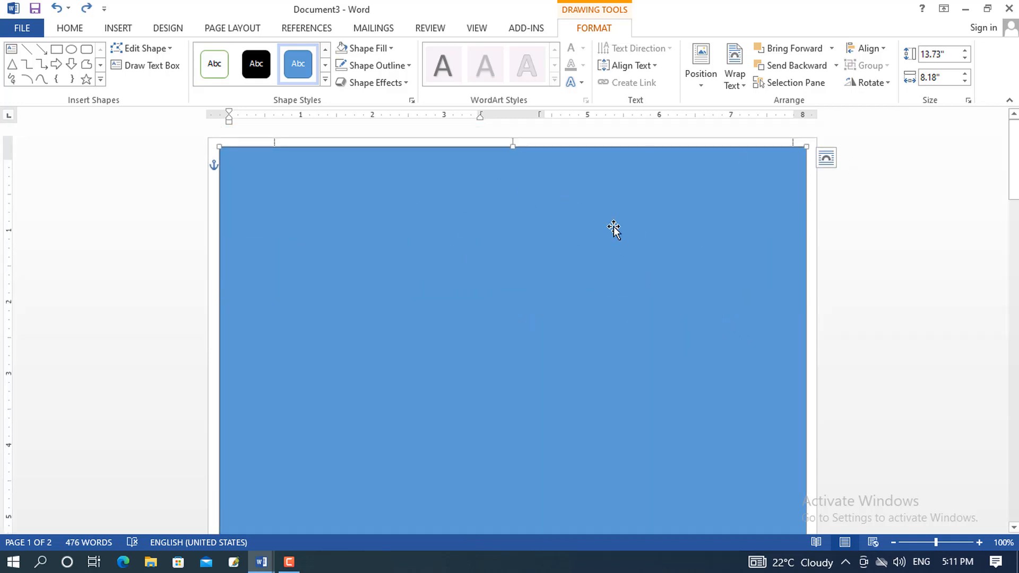
Remove the rectangle's solid fill and give it a 6 pt red outline
click(391, 48)
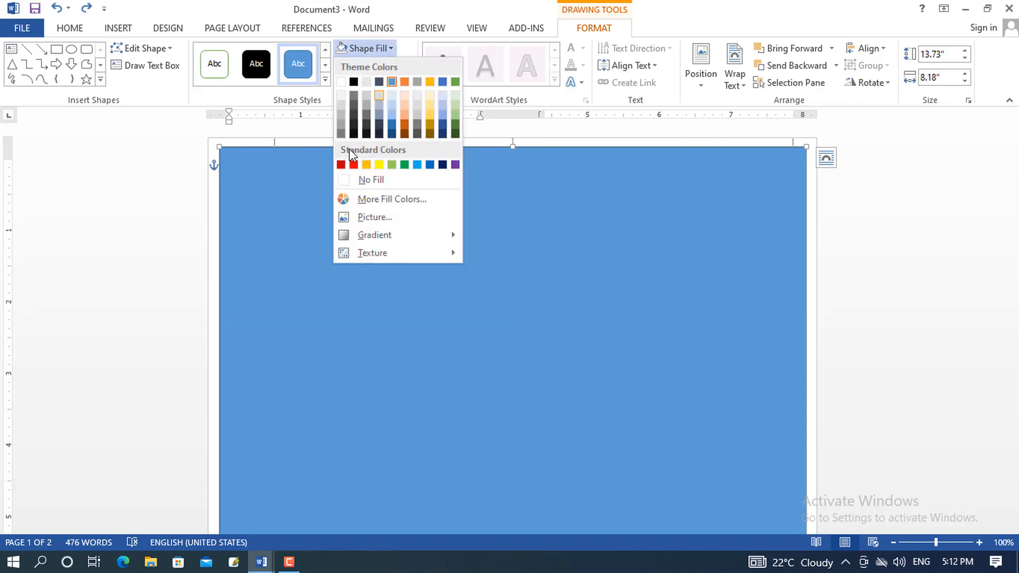
click(359, 180)
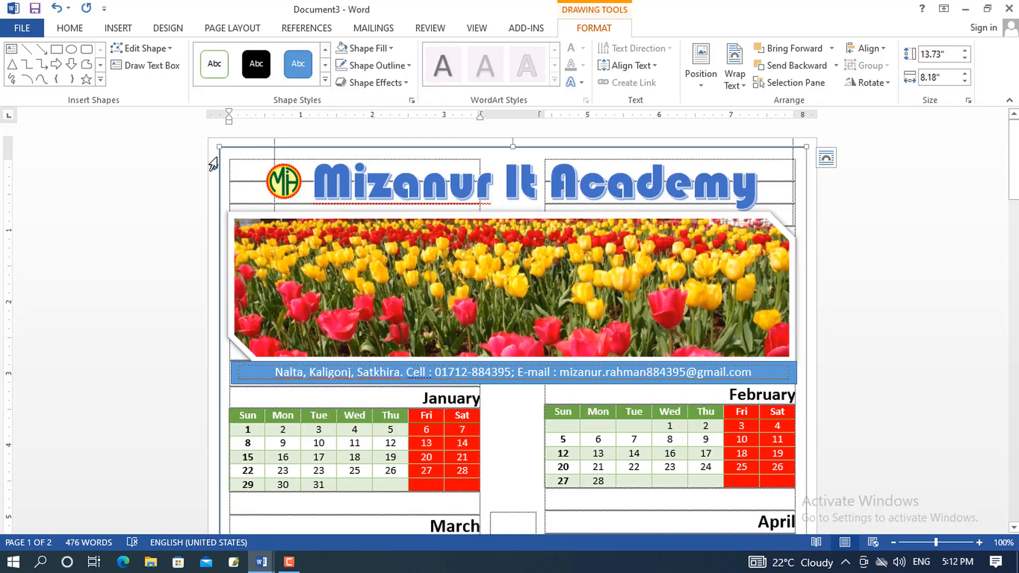
click(409, 66)
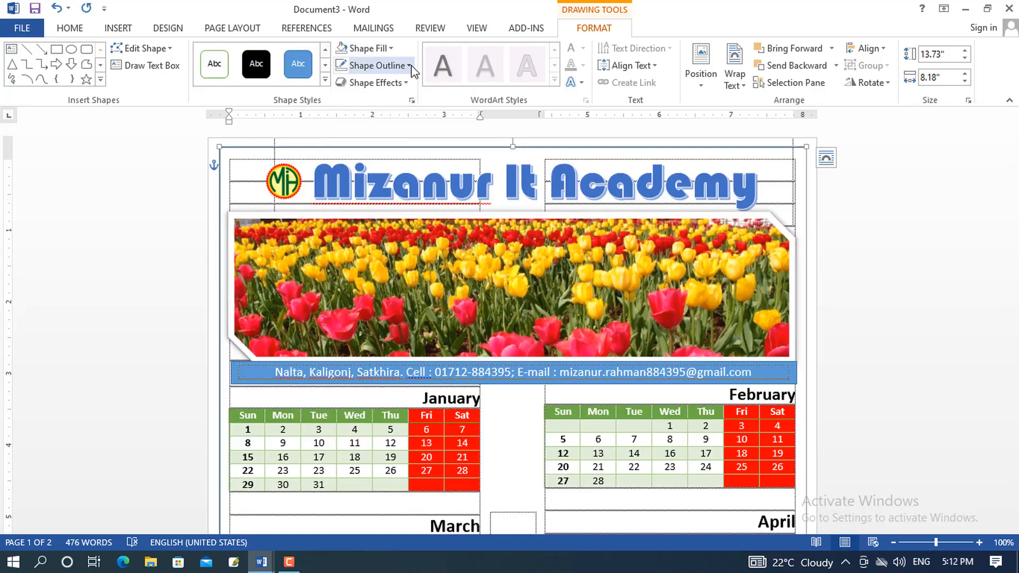
mouse_move(409, 235)
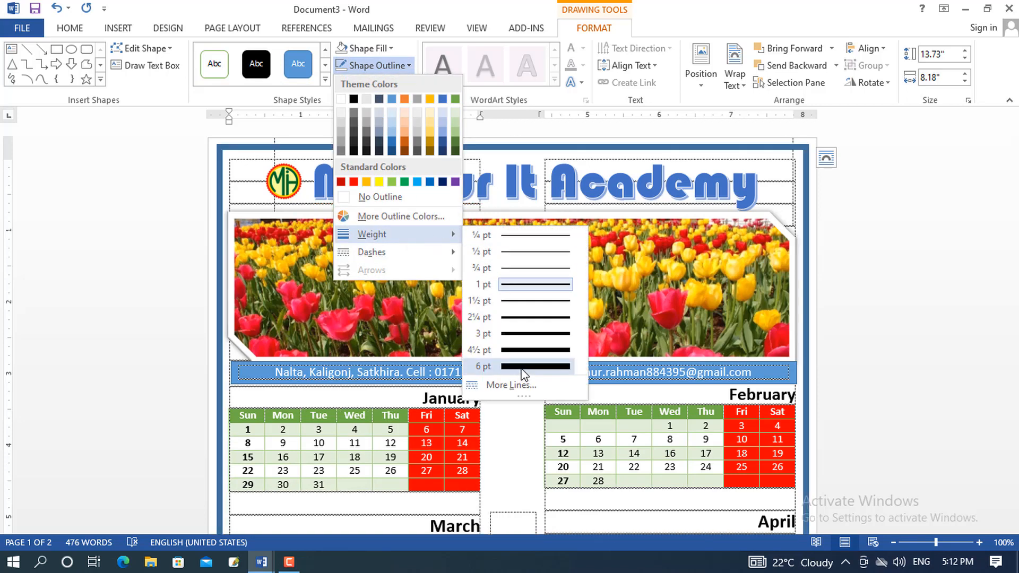
click(522, 368)
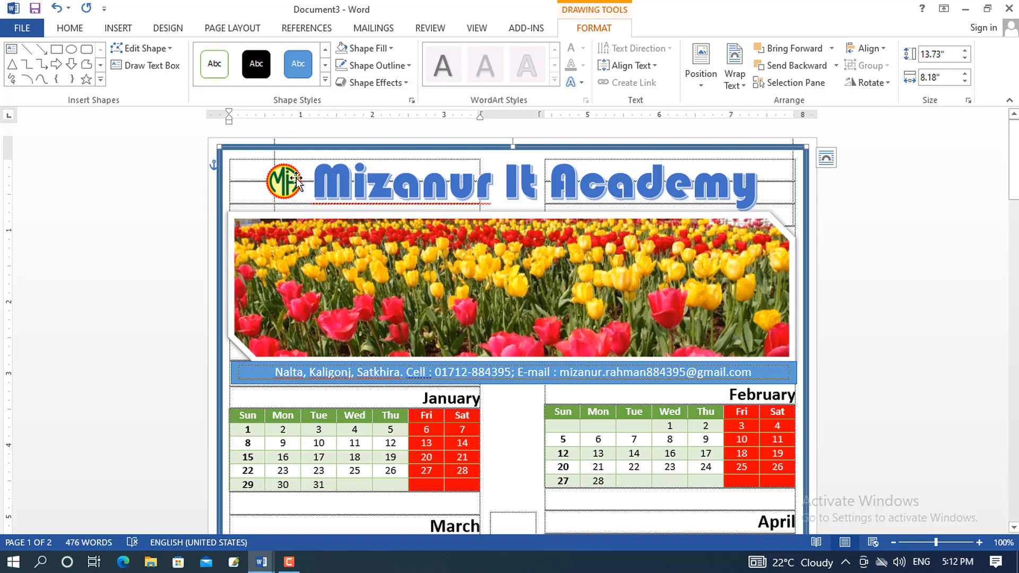
click(408, 65)
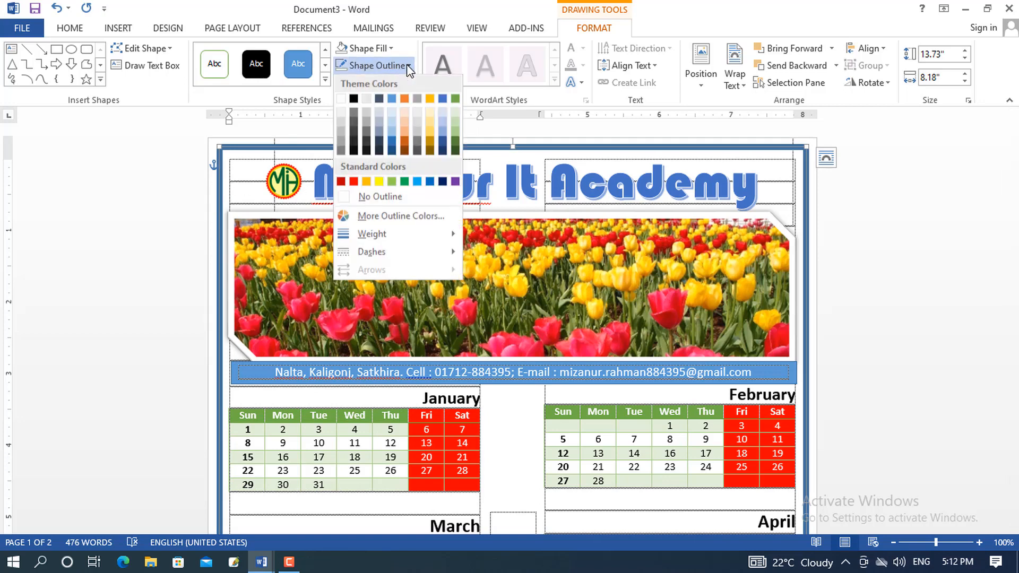
click(354, 182)
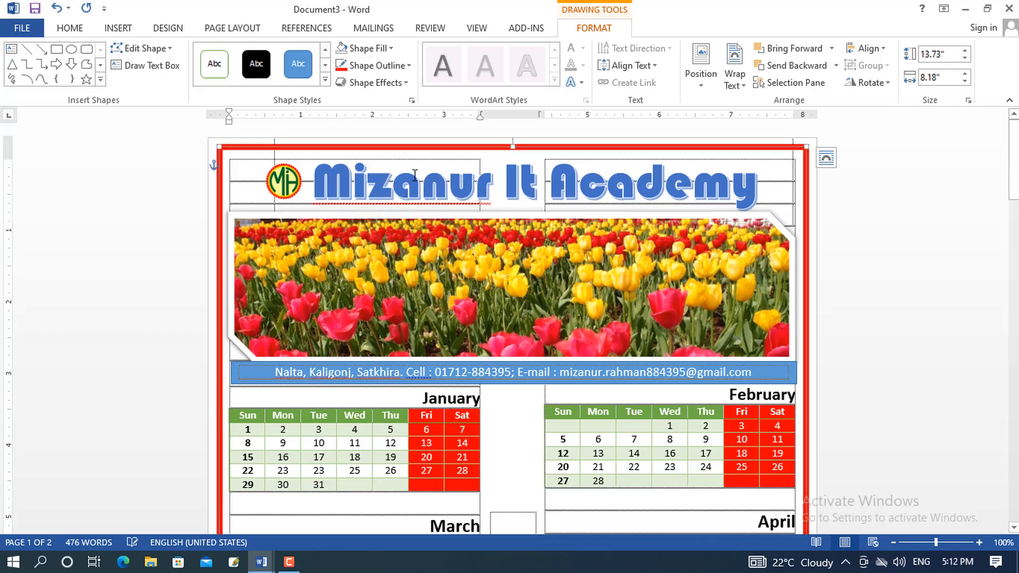
Add an orange glow around the rectangle and fill it with light peach
click(406, 85)
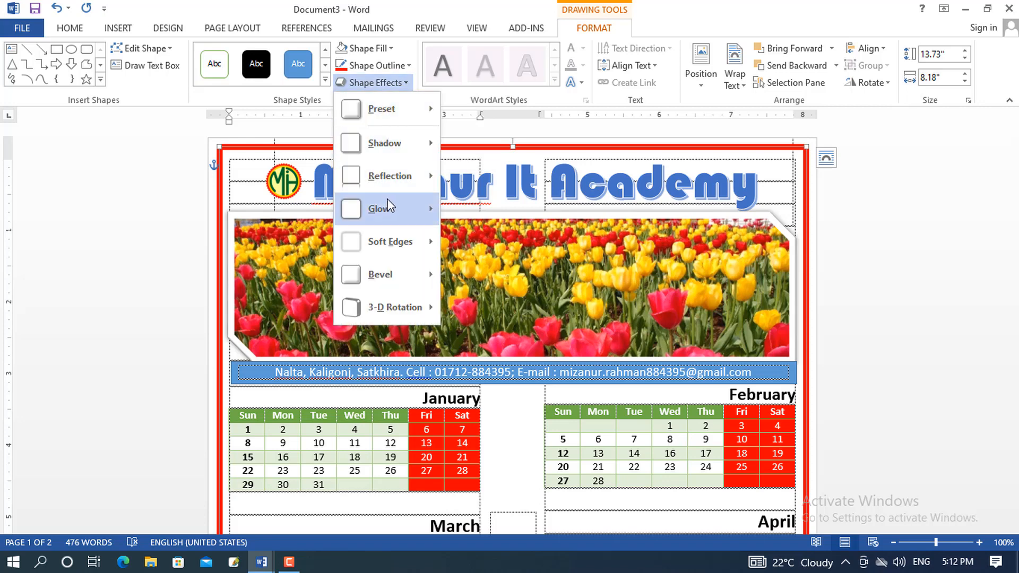
mouse_move(406, 208)
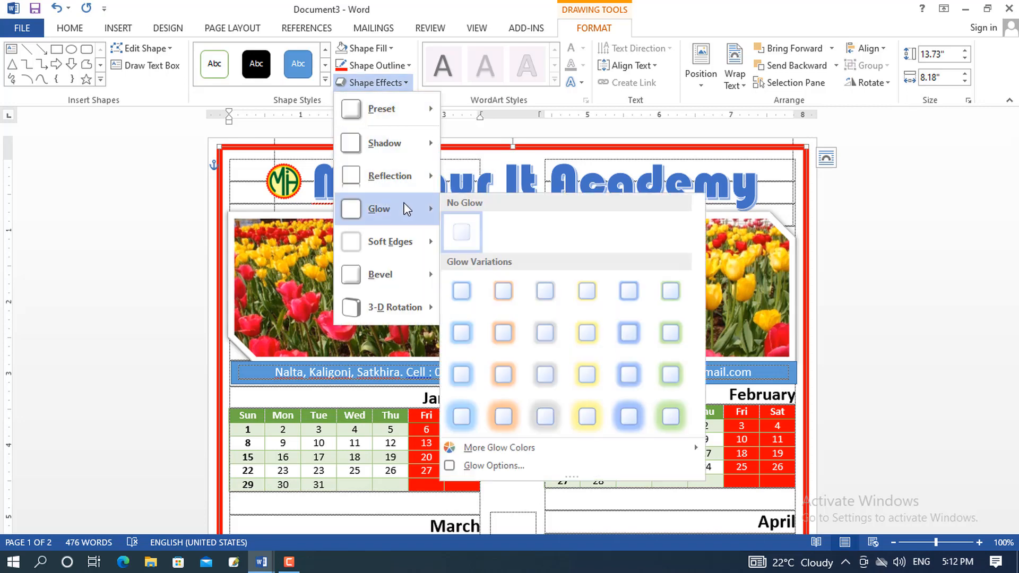
click(503, 335)
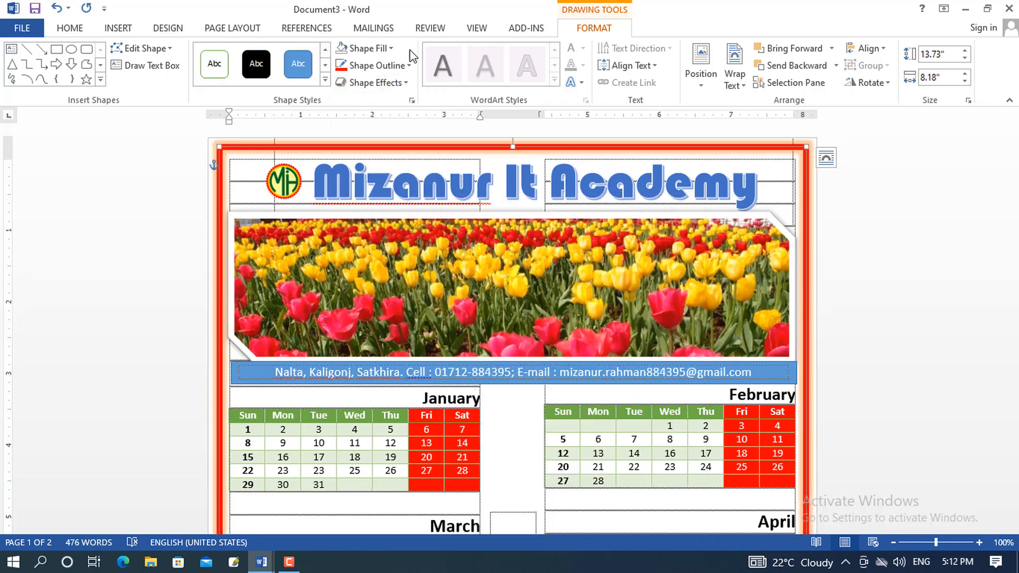
click(390, 49)
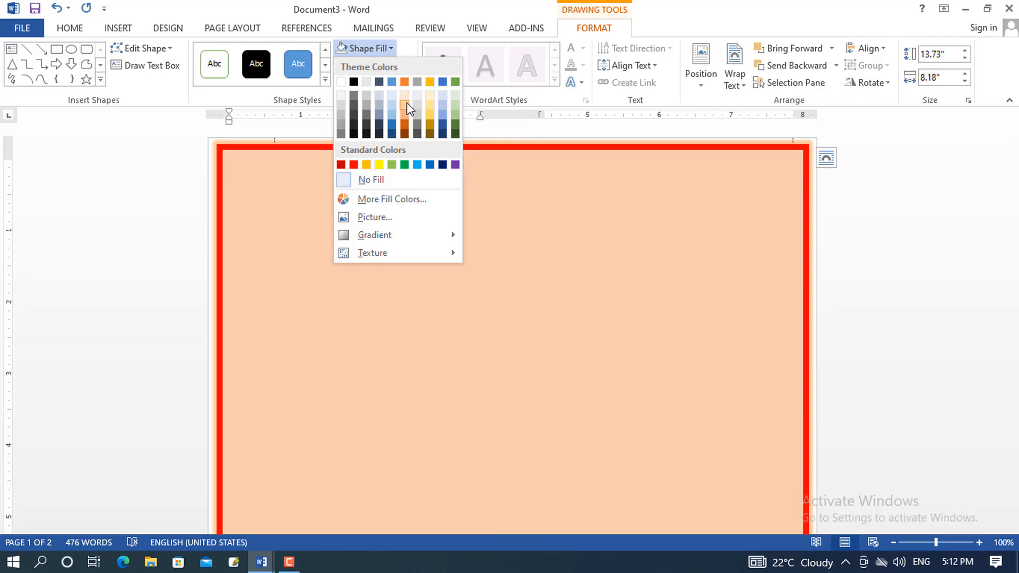
click(406, 103)
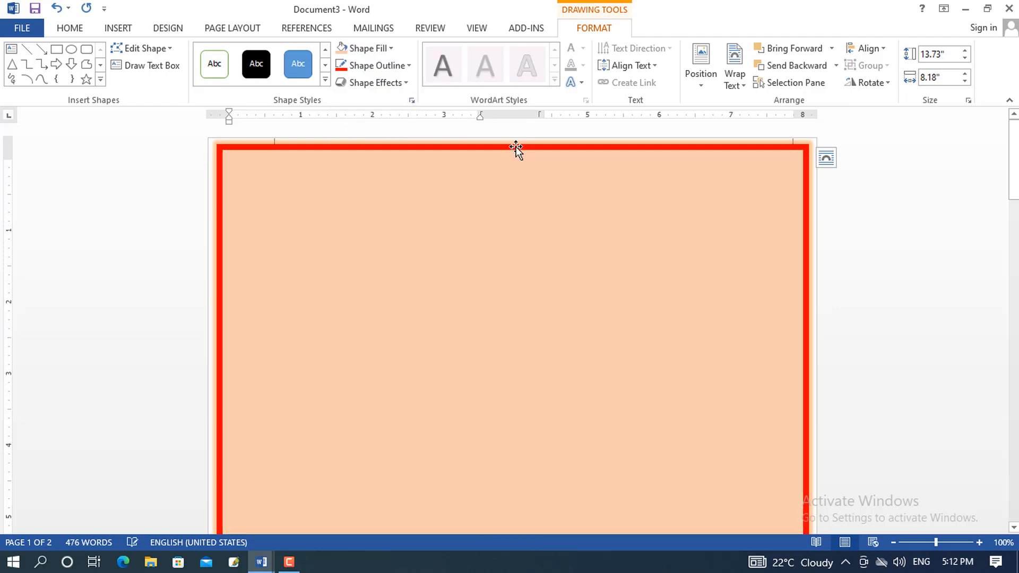
Set the rectangle to Behind Text so the calendar shows, then open the print preview with Ctrl+P
click(735, 79)
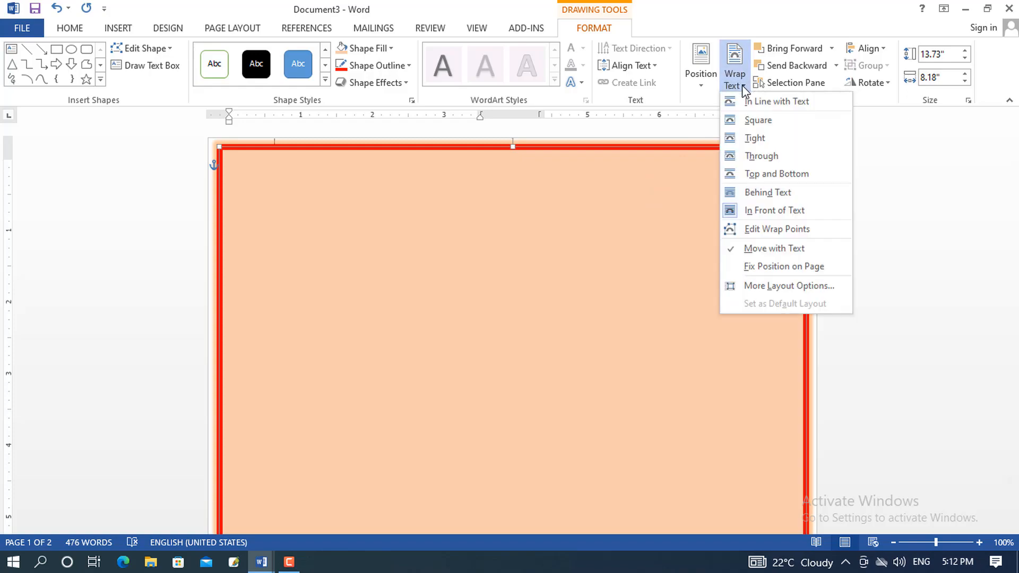
click(773, 193)
scroll(887, 244, down, 12)
scroll(887, 244, down, 4)
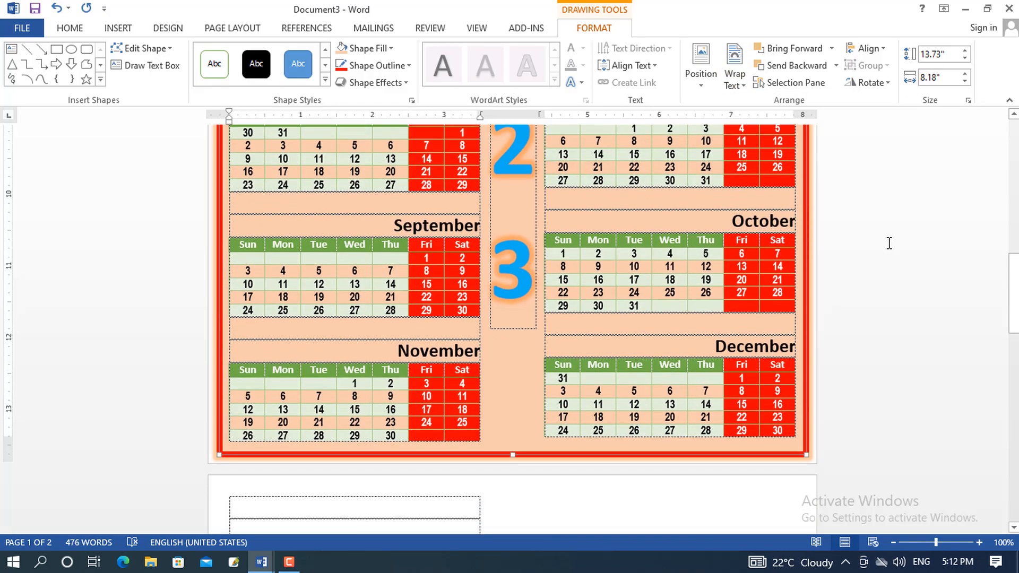
scroll(886, 244, up, 7)
scroll(886, 243, up, 5)
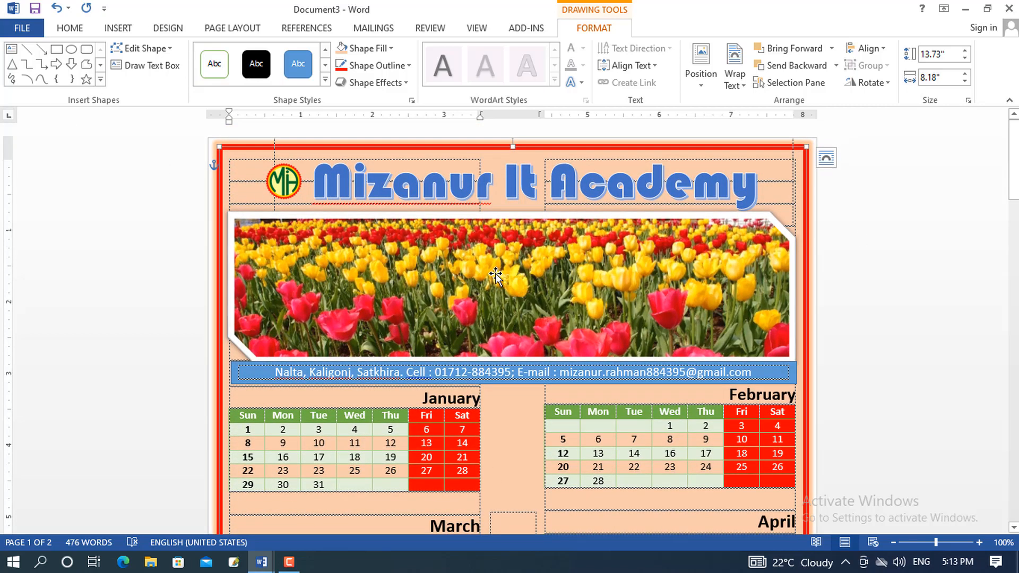
key(ctrl+p)
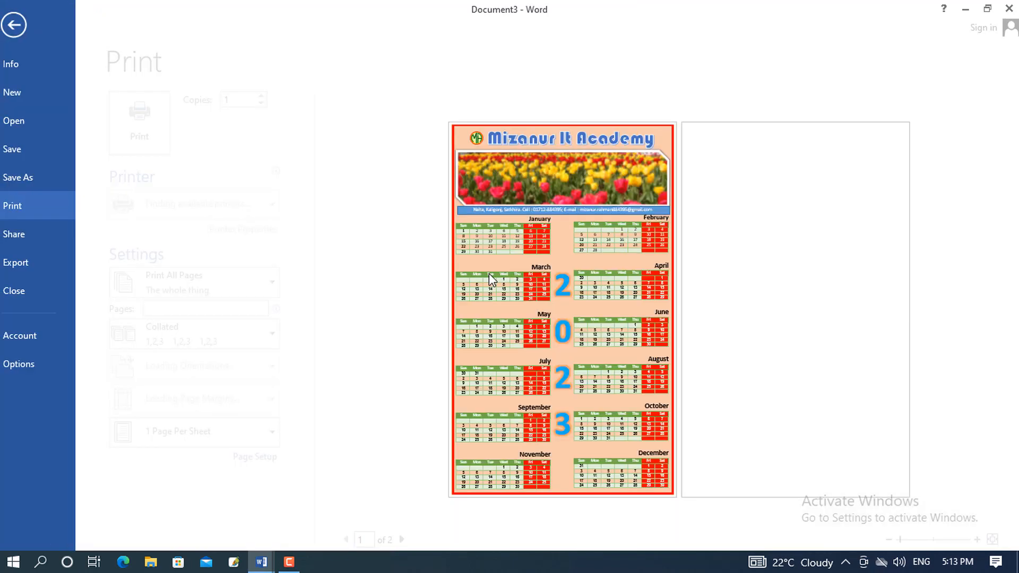